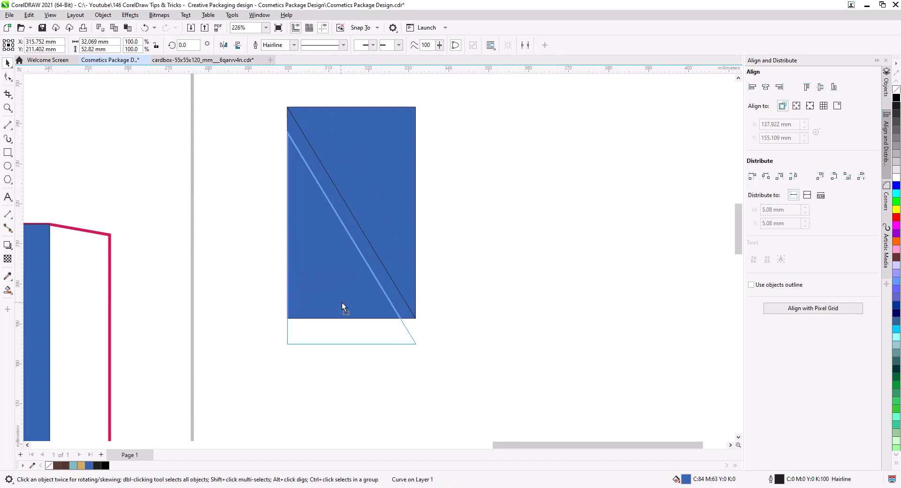
Step: Move the lower-left triangle straight down about 5.4 mm to leave a gap below the upper-right triangle
{"action": "left_click_drag", "start_coordinate": [342, 303], "coordinate": [343, 299]}
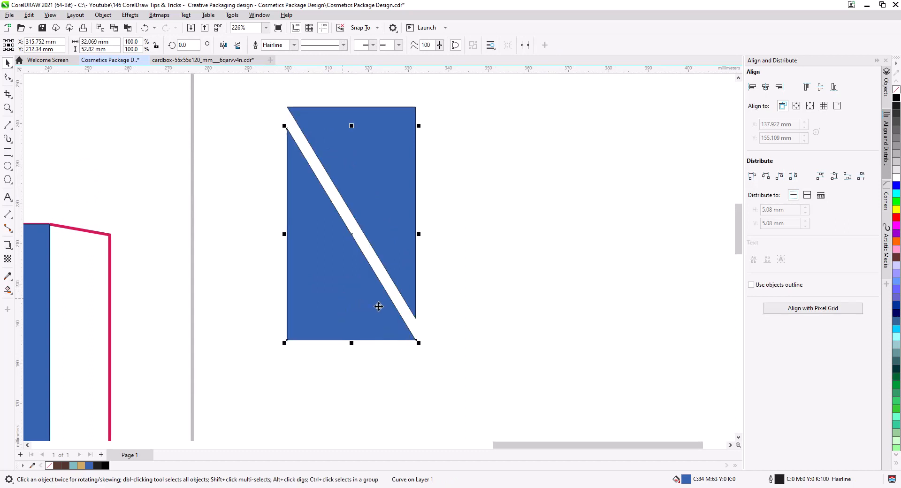
{"action": "left_click", "coordinate": [469, 282]}
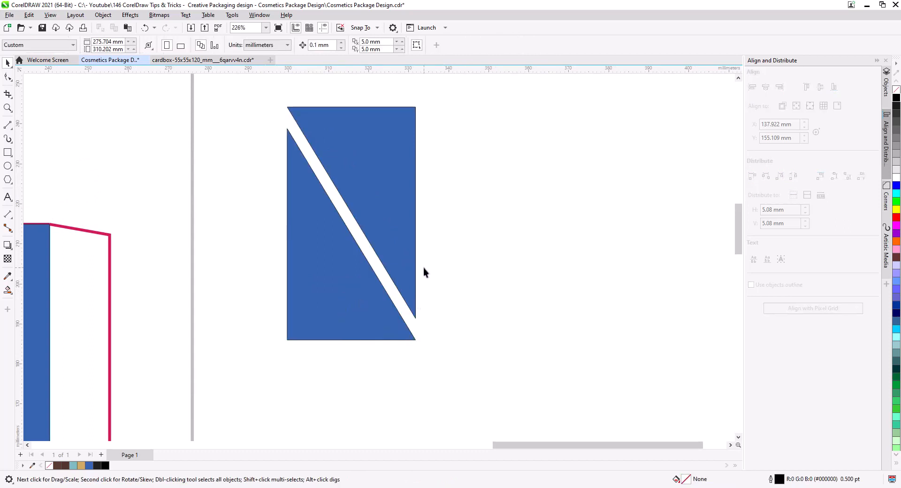
Step: Remove the fill from both triangles and give them black outlines 3.0 pt wide
{"action": "left_click", "coordinate": [402, 231]}
{"action": "left_click", "coordinate": [350, 299], "text": "shift"}
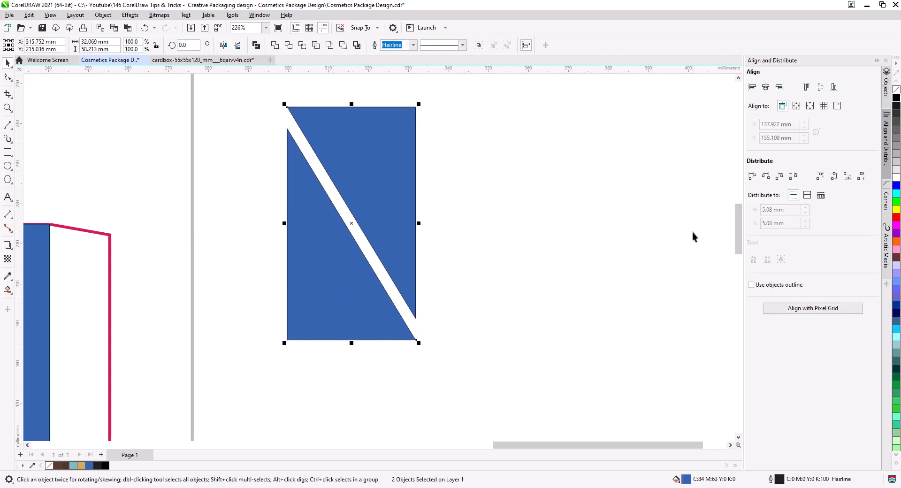
{"action": "right_click", "coordinate": [898, 100]}
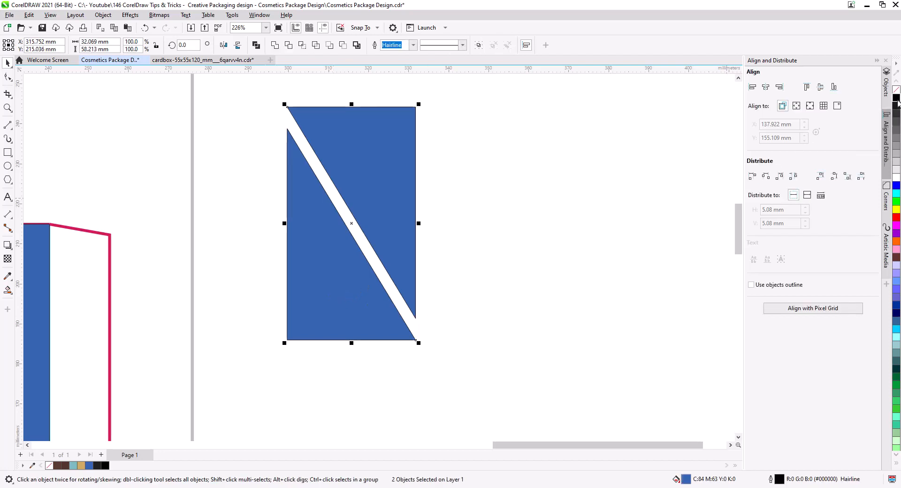
{"action": "left_click", "coordinate": [897, 91]}
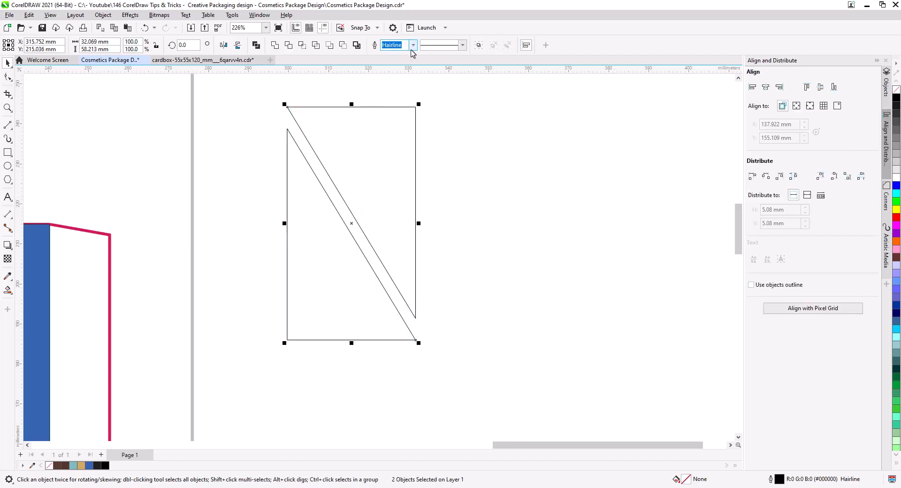
{"action": "left_click", "coordinate": [413, 45]}
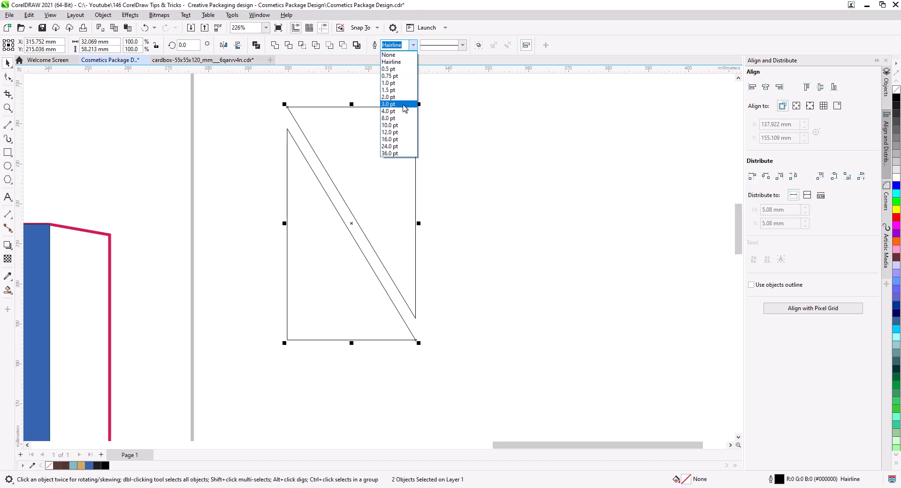
{"action": "left_click", "coordinate": [402, 104]}
{"action": "left_click", "coordinate": [447, 223]}
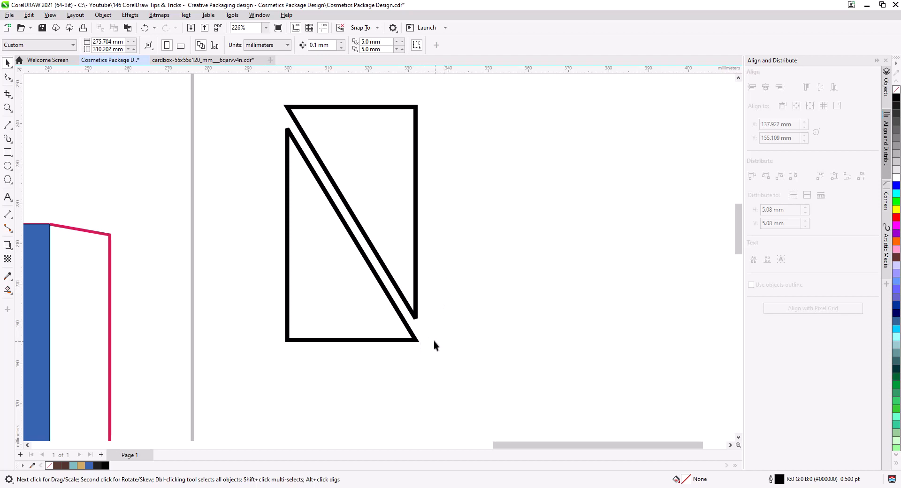
Step: Delete the upper-right triangle
{"action": "left_click", "coordinate": [416, 315]}
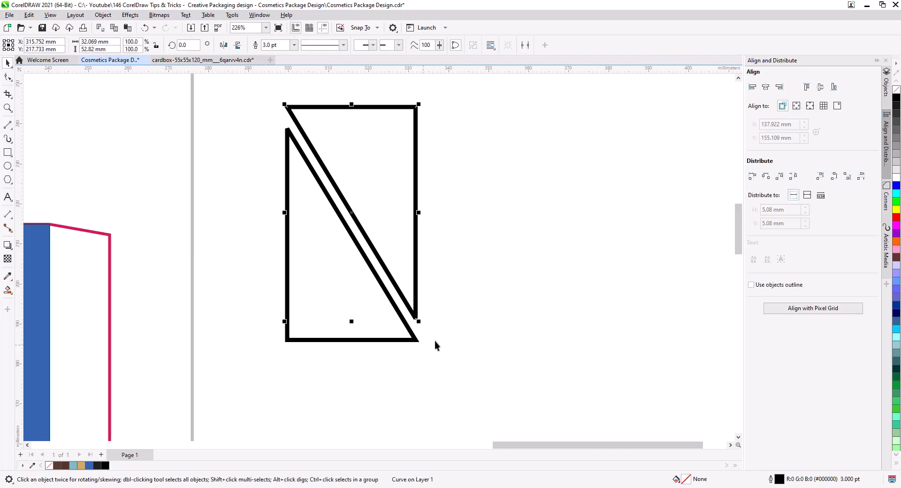
{"action": "key", "text": "Delete"}
Step: Set the remaining triangle's outline position to inside in the Outline Pen settings
{"action": "left_click", "coordinate": [379, 284]}
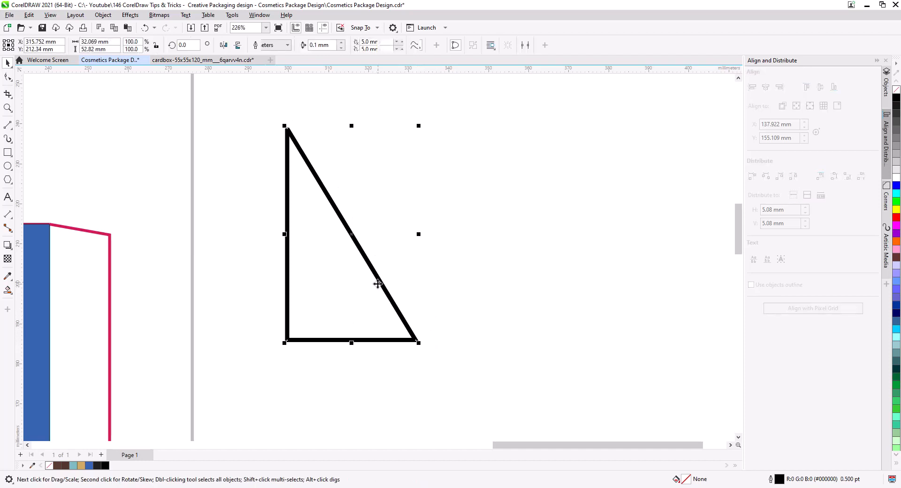
{"action": "scroll", "coordinate": [277, 146], "scroll_direction": "up", "scroll_amount": 5}
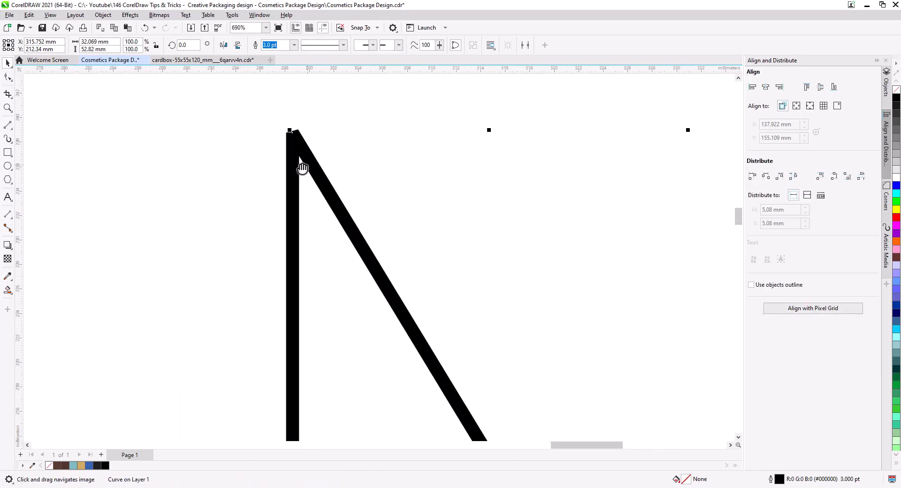
{"action": "left_click", "coordinate": [8, 78]}
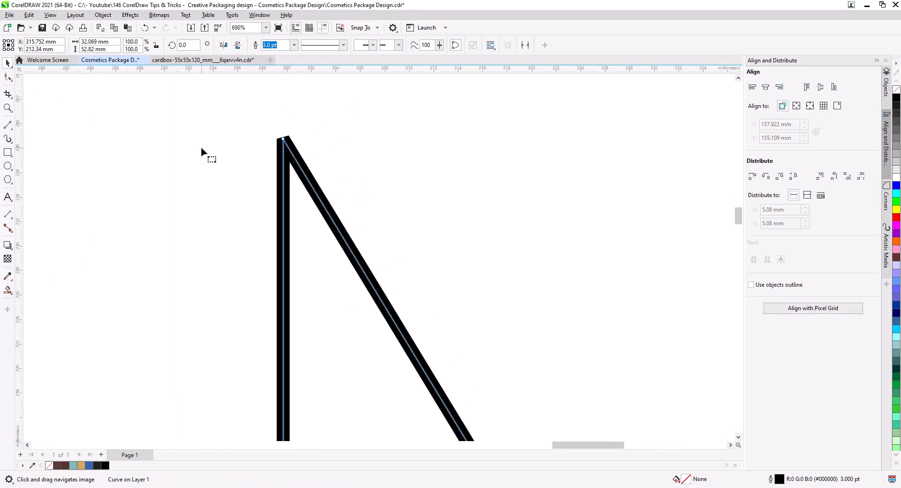
{"action": "left_click", "coordinate": [8, 62]}
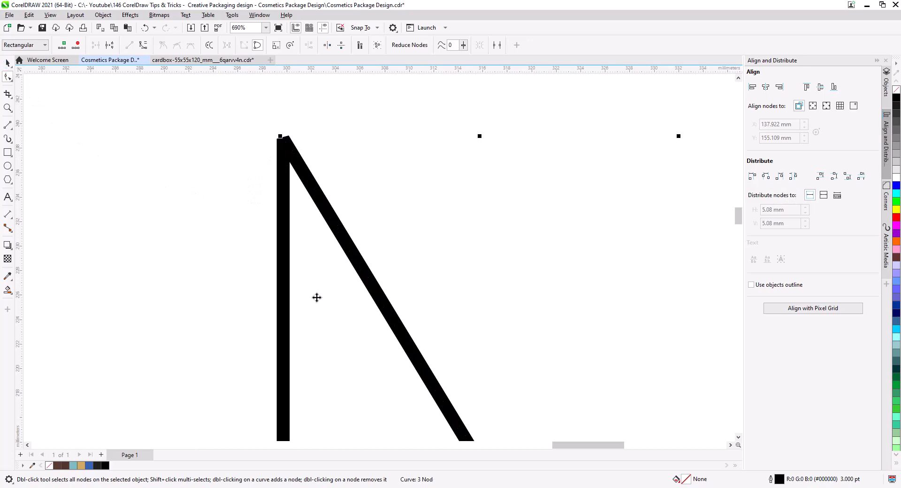
{"action": "double_click", "coordinate": [779, 480]}
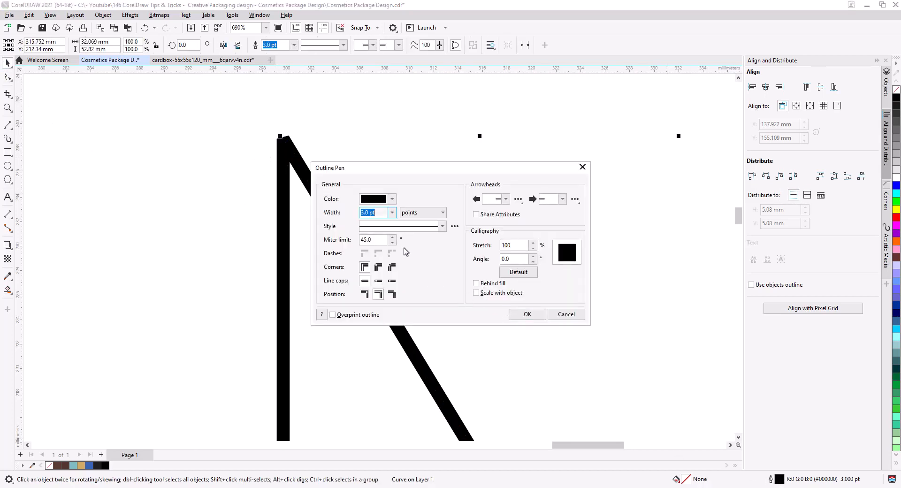
{"action": "left_click", "coordinate": [364, 295]}
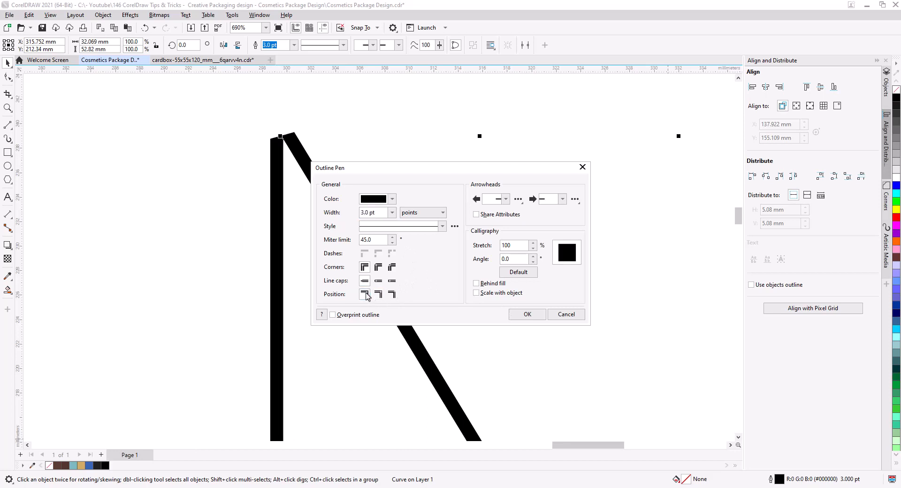
{"action": "left_click", "coordinate": [379, 295]}
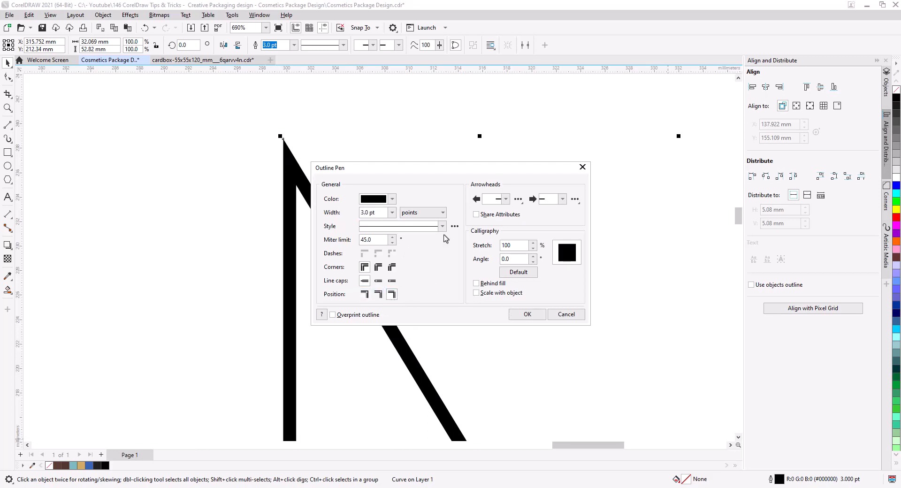
{"action": "left_click_drag", "start_coordinate": [448, 176], "coordinate": [517, 159]}
{"action": "left_click", "coordinate": [604, 299]}
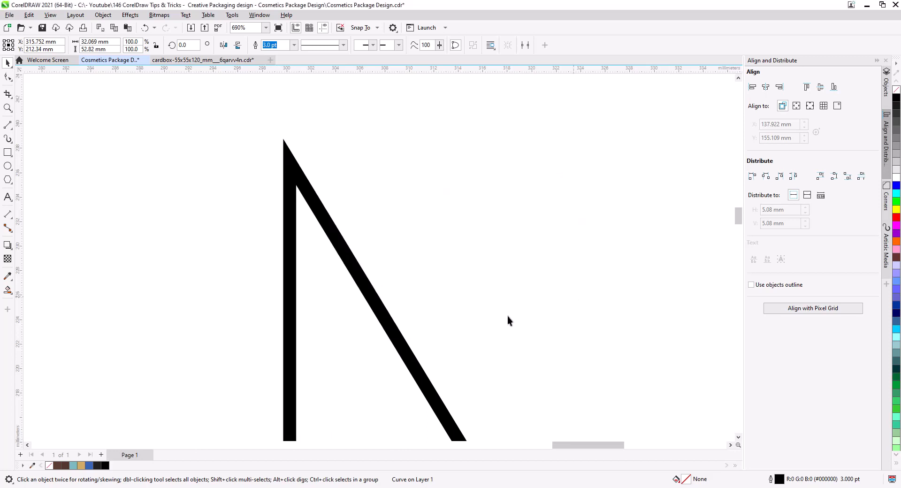
{"action": "left_click_drag", "start_coordinate": [508, 317], "coordinate": [449, 140]}
{"action": "scroll", "coordinate": [449, 139], "scroll_direction": "down", "scroll_amount": 5}
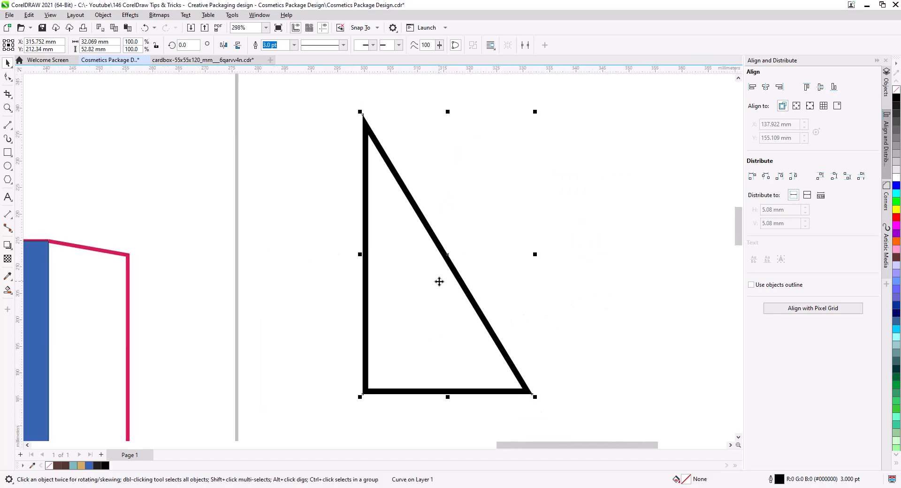
{"action": "left_click", "coordinate": [471, 290]}
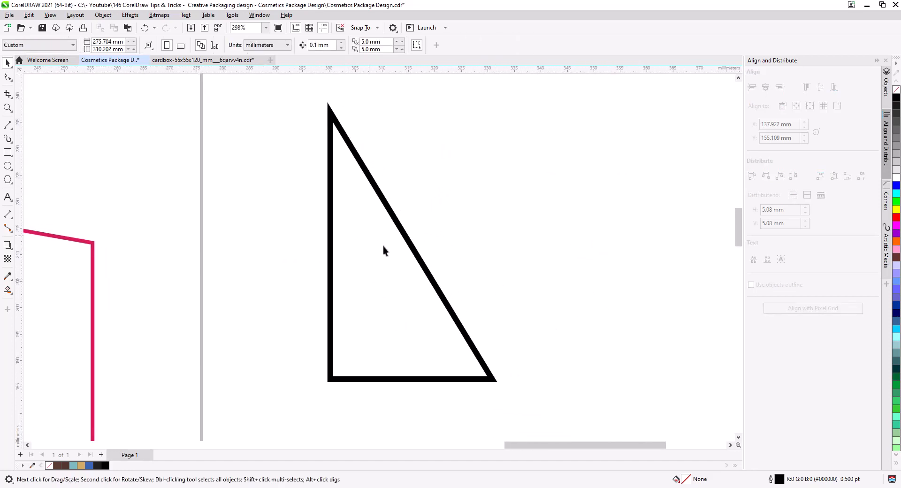
Step: Copy the triangle about 63 mm straight down, and duplicate it twice more at the same spacing to form a column
{"action": "left_click", "coordinate": [422, 263]}
{"action": "scroll", "coordinate": [413, 261], "scroll_direction": "down", "scroll_amount": 5}
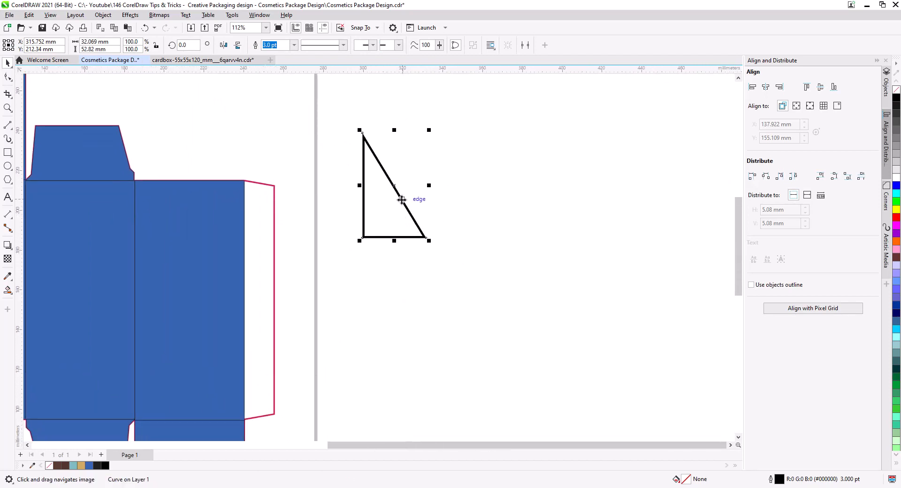
{"action": "left_click_drag", "start_coordinate": [402, 199], "coordinate": [420, 329]}
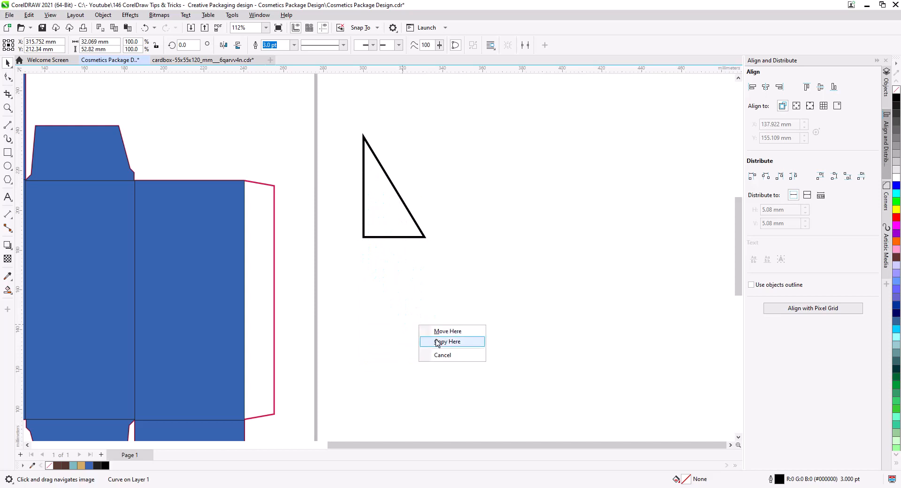
{"action": "left_click", "coordinate": [433, 342]}
{"action": "scroll", "coordinate": [479, 312], "scroll_direction": "down", "scroll_amount": 1}
{"action": "scroll", "coordinate": [486, 329], "scroll_direction": "down", "scroll_amount": 2}
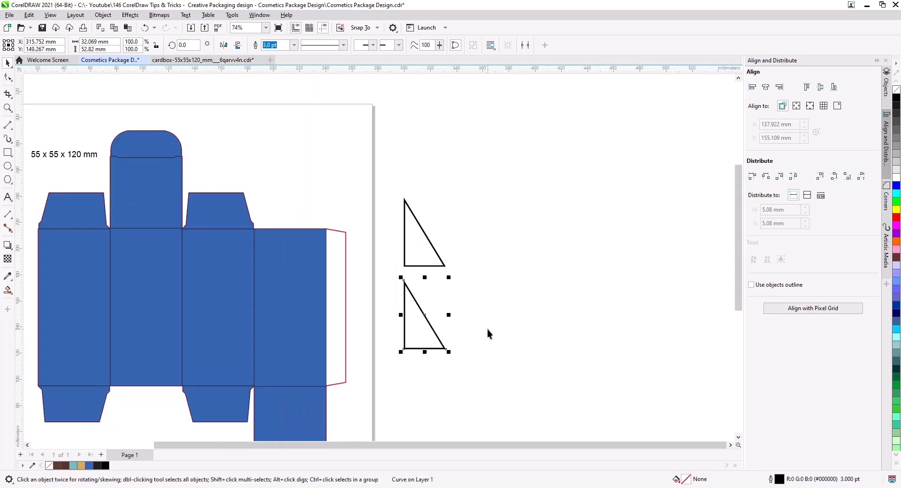
{"action": "left_click_drag", "start_coordinate": [487, 332], "coordinate": [451, 212]}
{"action": "key", "text": "ctrl+d"}
{"action": "key", "text": "ctrl+d"}
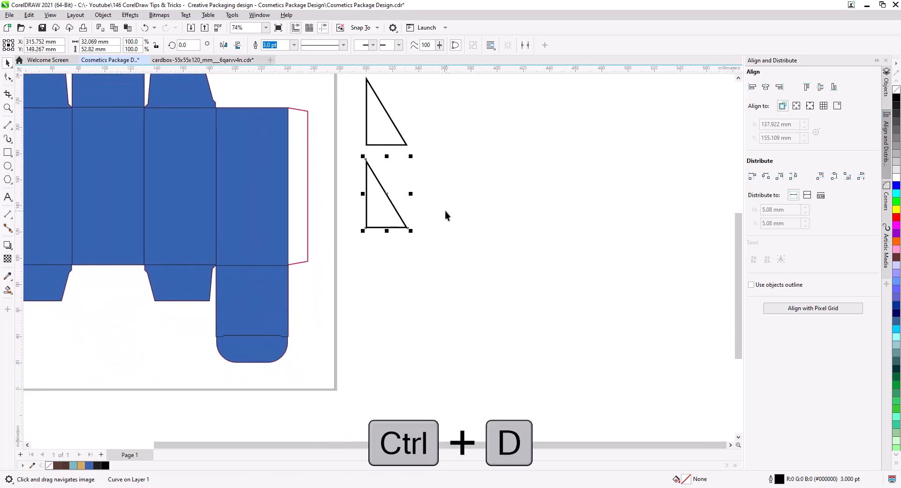
Step: Fill the second triangle in the column with black
{"action": "left_click", "coordinate": [467, 224]}
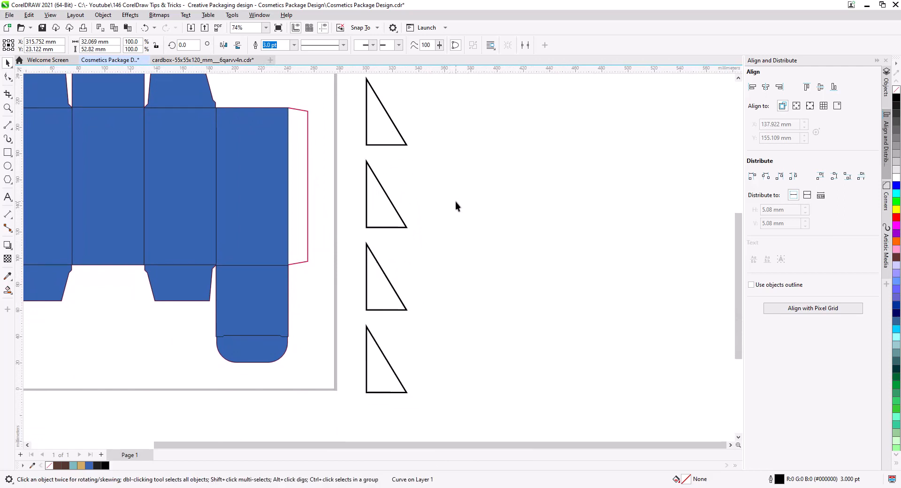
{"action": "left_click", "coordinate": [389, 203]}
{"action": "left_click", "coordinate": [896, 103]}
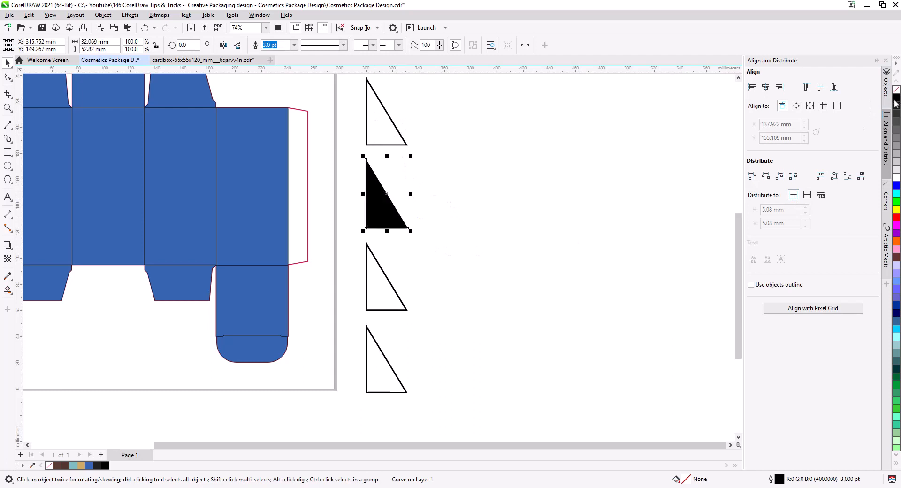
{"action": "left_click", "coordinate": [514, 258]}
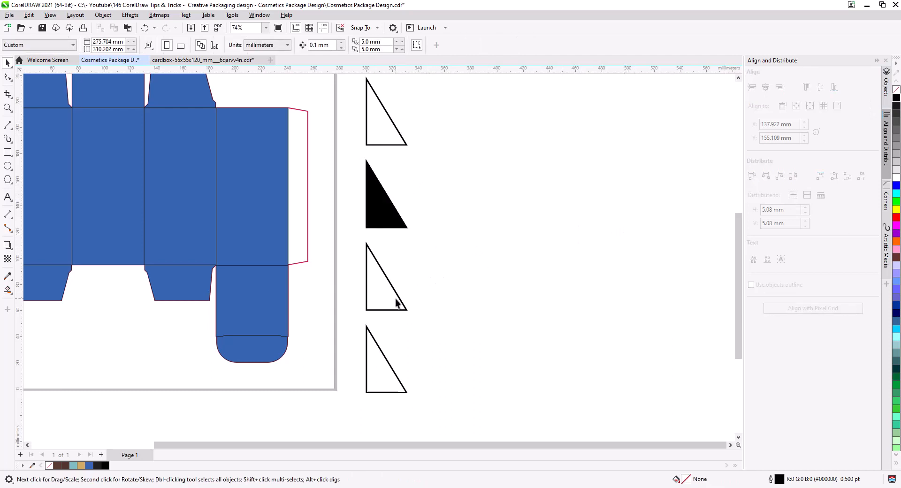
Step: Place a copy of the third triangle about 47 mm to its right
{"action": "scroll", "coordinate": [430, 253], "scroll_direction": "up", "scroll_amount": 4}
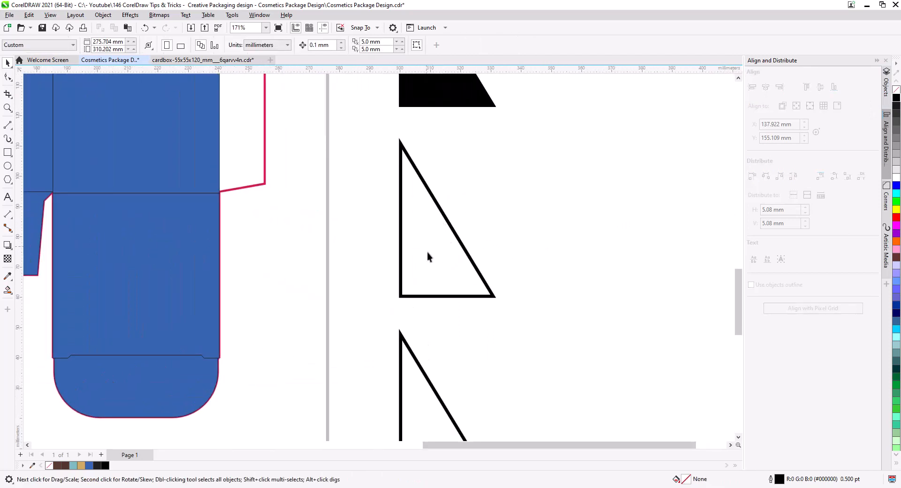
{"action": "scroll", "coordinate": [438, 263], "scroll_direction": "up", "scroll_amount": 1}
{"action": "left_click_drag", "start_coordinate": [438, 262], "coordinate": [585, 267]}
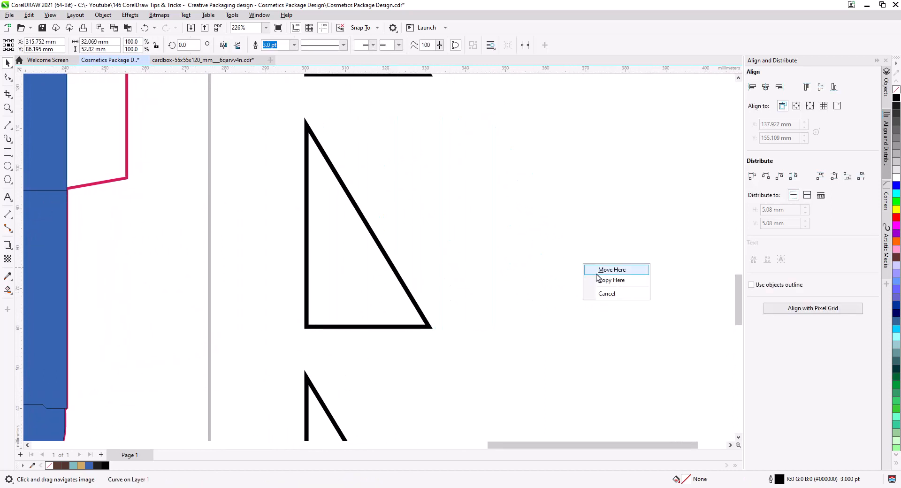
{"action": "left_click", "coordinate": [604, 281]}
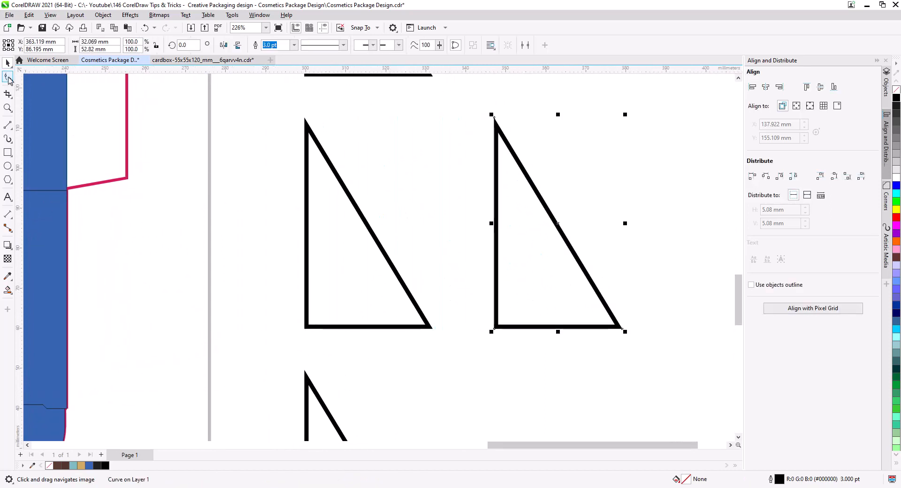
Step: Break the copied triangle at all three nodes and split the curve apart into separate lines
{"action": "left_click", "coordinate": [8, 77]}
{"action": "left_click_drag", "start_coordinate": [474, 115], "coordinate": [651, 353]}
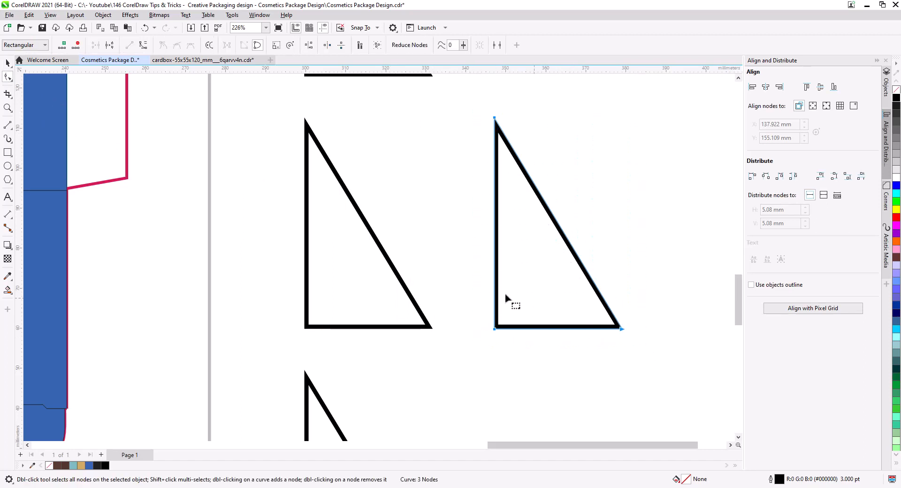
{"action": "left_click", "coordinate": [109, 45]}
{"action": "left_click", "coordinate": [8, 62]}
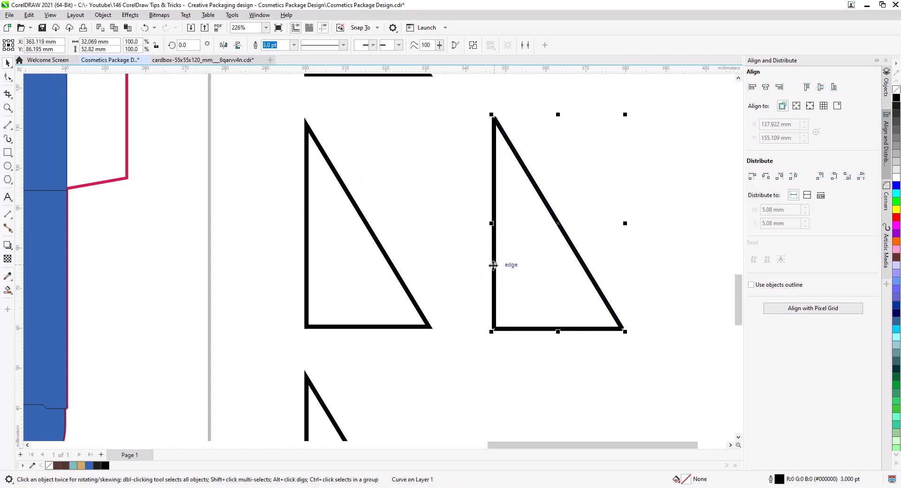
{"action": "right_click", "coordinate": [494, 270]}
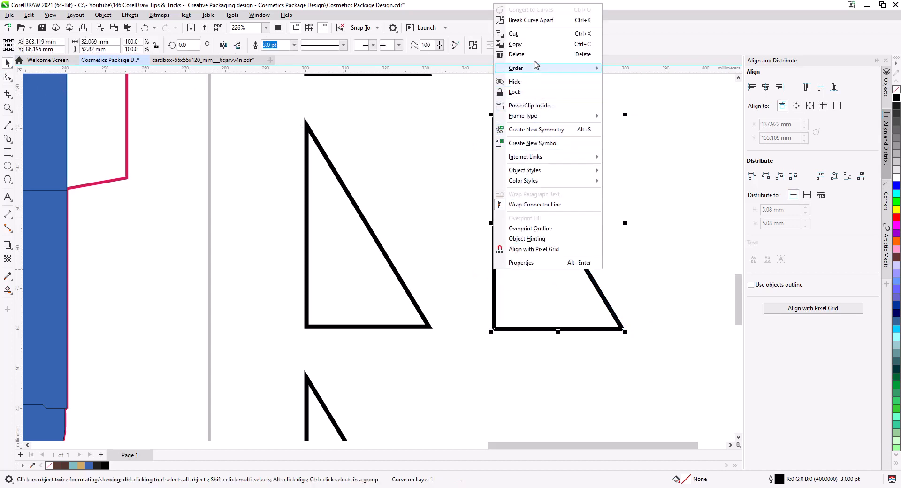
{"action": "left_click", "coordinate": [534, 20]}
{"action": "left_click", "coordinate": [577, 296]}
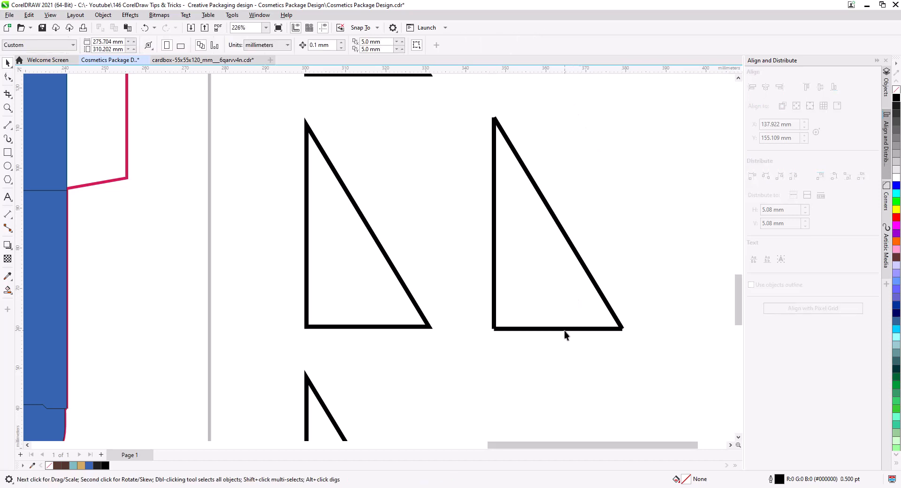
Step: Delete the bottom and vertical lines of the split triangle, keeping only its diagonal
{"action": "left_click", "coordinate": [565, 329]}
{"action": "key", "text": "Delete"}
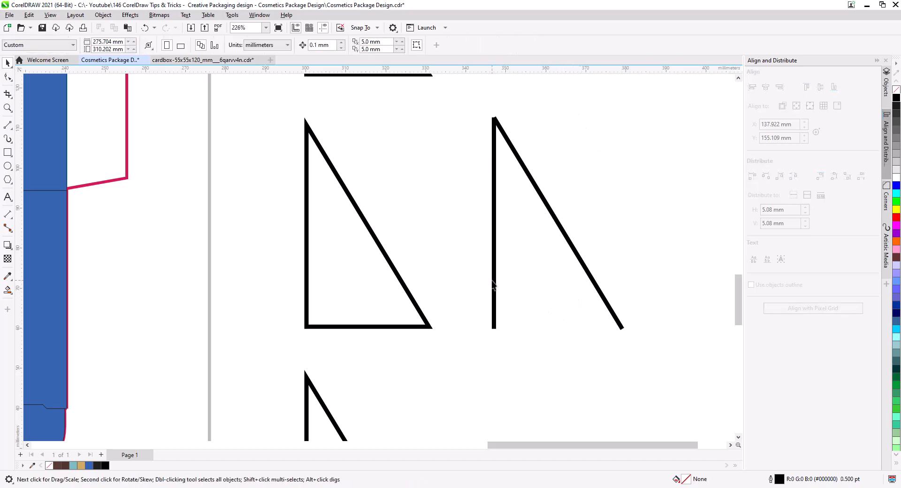
{"action": "left_click", "coordinate": [494, 284]}
{"action": "key", "text": "Delete"}
Step: Set the remaining diagonal line's outline width to Hairline
{"action": "left_click", "coordinate": [597, 294]}
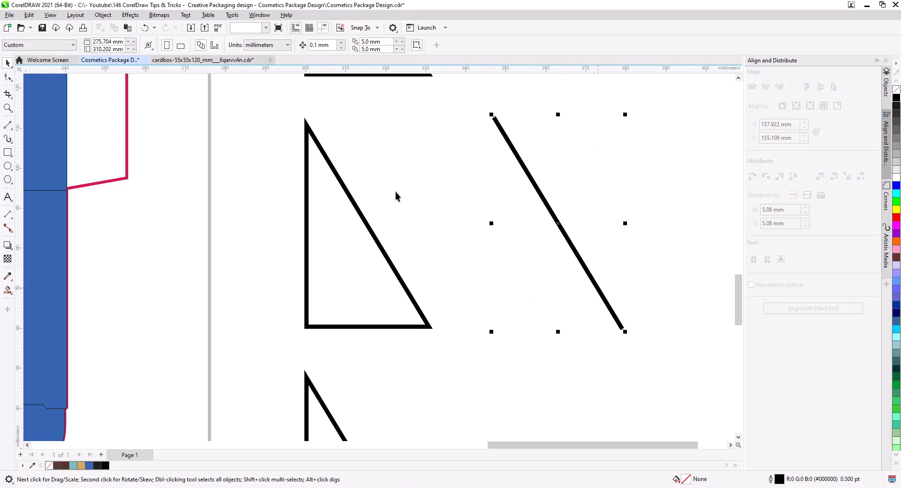
{"action": "left_click", "coordinate": [295, 45]}
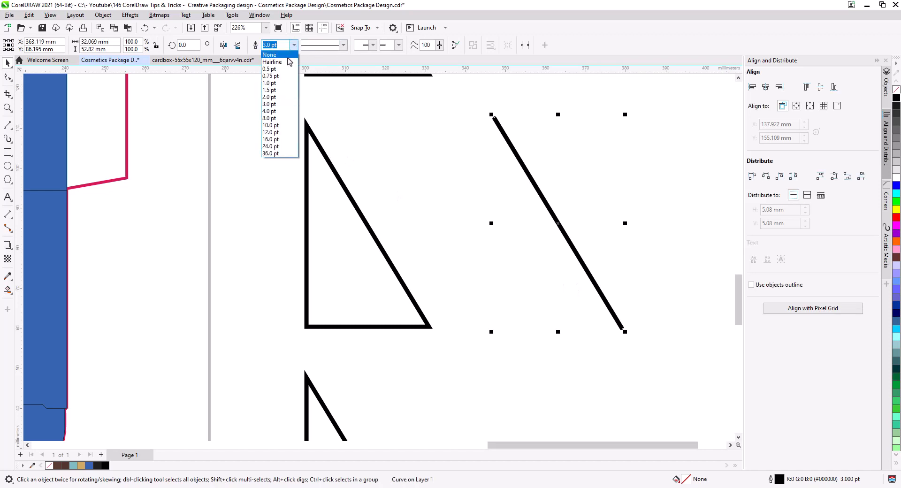
{"action": "left_click", "coordinate": [270, 69]}
{"action": "left_click", "coordinate": [475, 227]}
{"action": "left_click", "coordinate": [573, 252]}
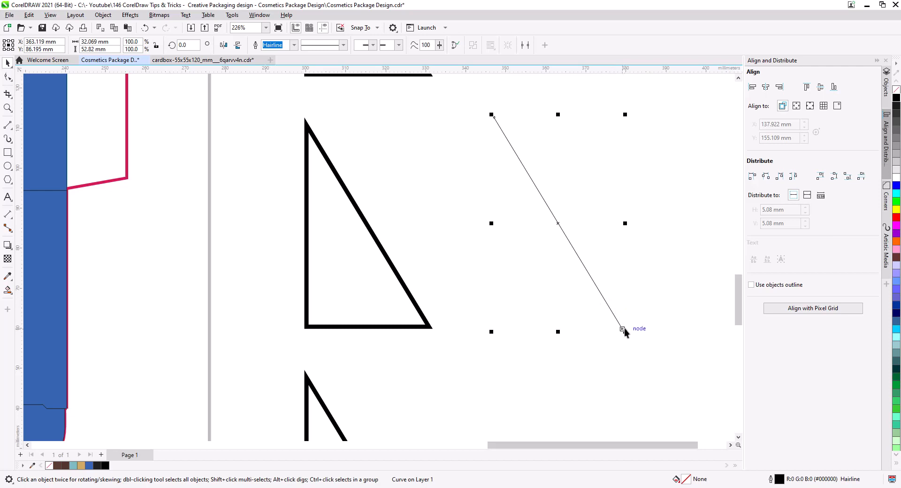
Step: Move the diagonal over the third triangle and repeat it leftward as six parallel lines about 4.5 mm apart
{"action": "left_click_drag", "start_coordinate": [624, 328], "coordinate": [402, 338]}
{"action": "left_click", "coordinate": [432, 351]}
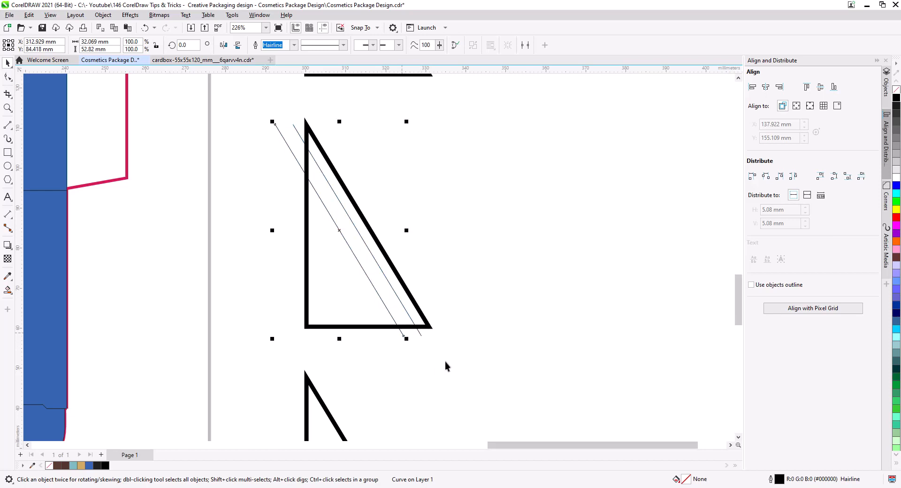
{"action": "key", "text": "ctrl+d"}
{"action": "key", "text": "ctrl+d"}
{"action": "key", "text": "ctrl+d"}
{"action": "key", "text": "ctrl+d"}
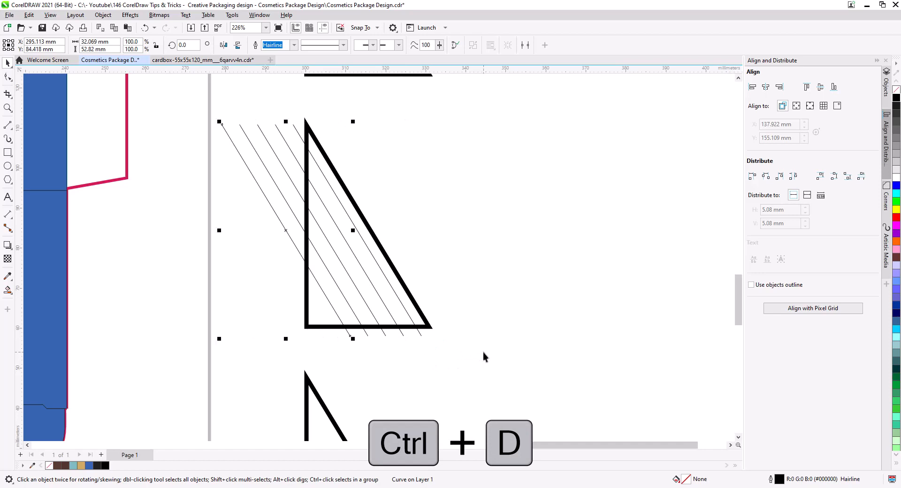
{"action": "left_click", "coordinate": [413, 369]}
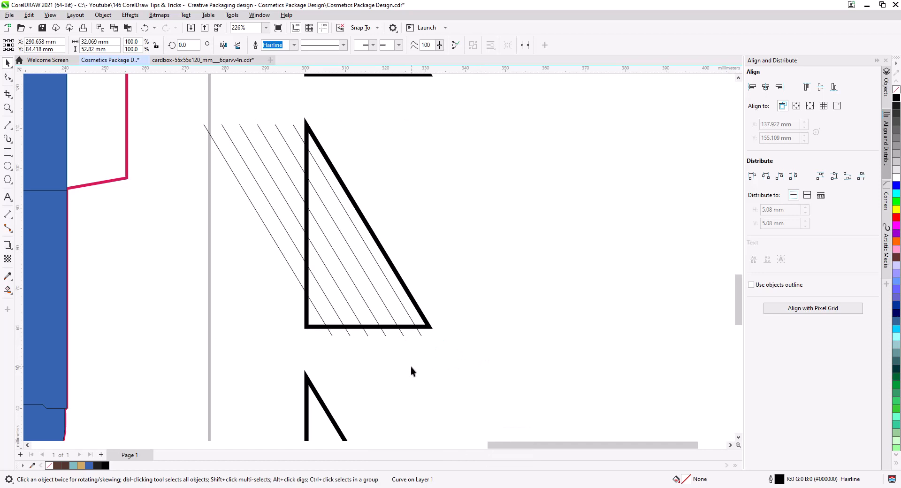
Step: Set the outline width of all six parallel lines to 3.0 pt
{"action": "left_click_drag", "start_coordinate": [196, 110], "coordinate": [196, 111]}
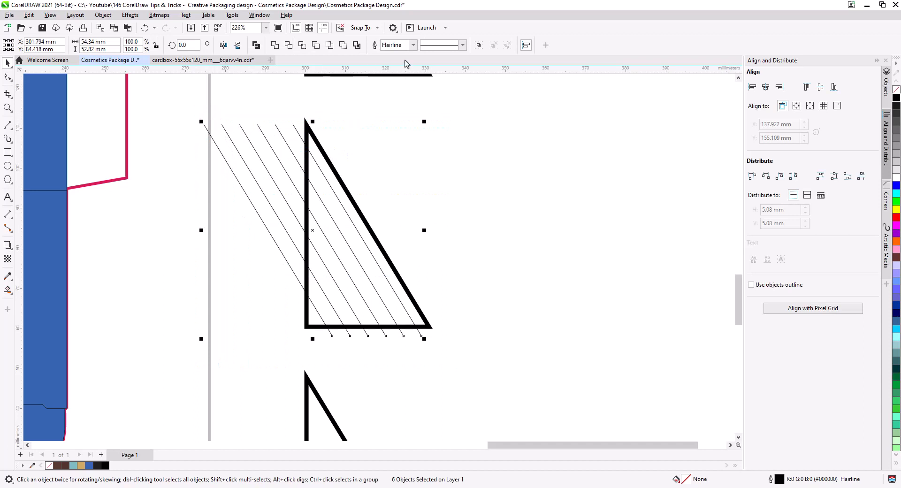
{"action": "left_click", "coordinate": [413, 44]}
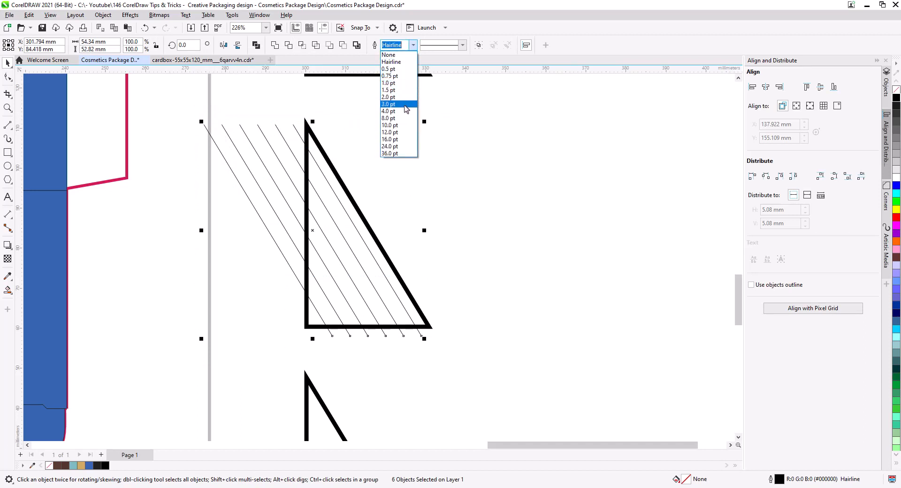
{"action": "left_click", "coordinate": [405, 97]}
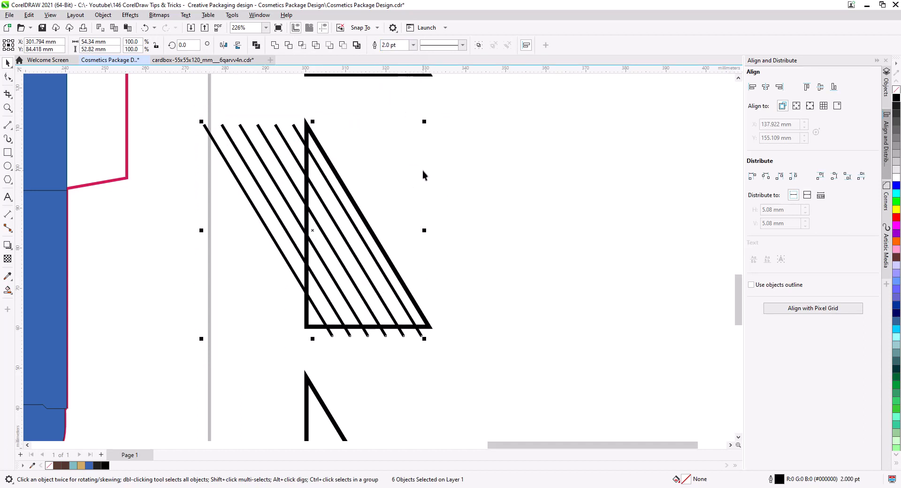
{"action": "left_click", "coordinate": [413, 45]}
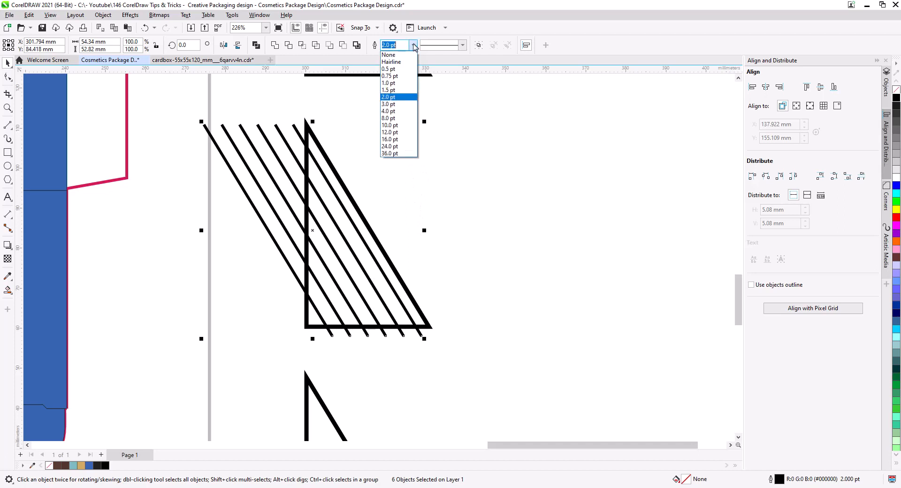
{"action": "left_click", "coordinate": [399, 105]}
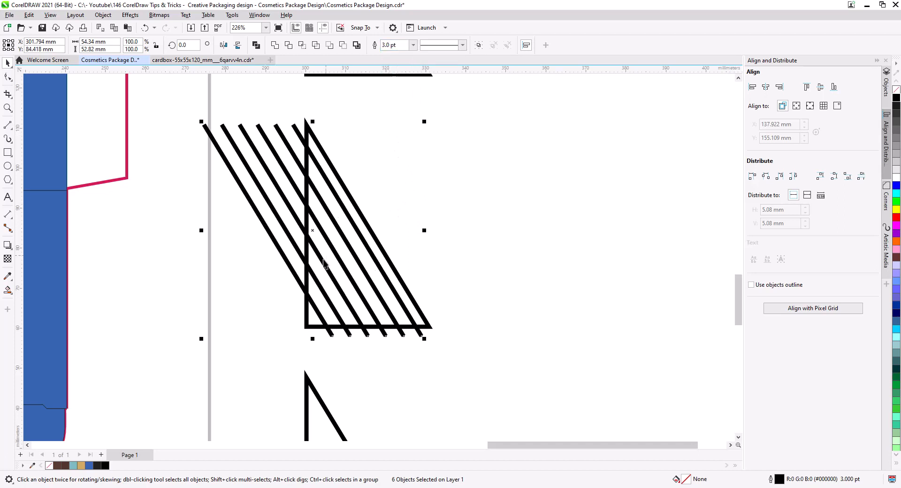
Step: Combine the six lines into one curve and convert its outline to an object
{"action": "left_click", "coordinate": [256, 45]}
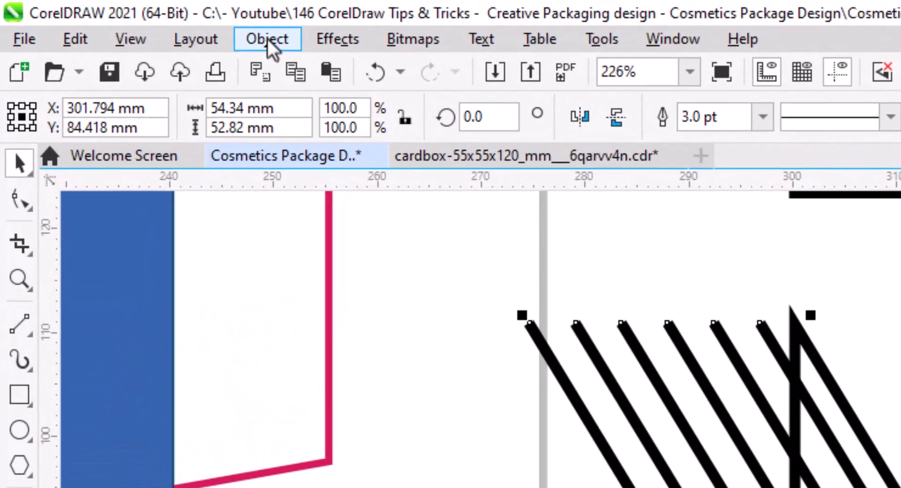
{"action": "left_click", "coordinate": [267, 37]}
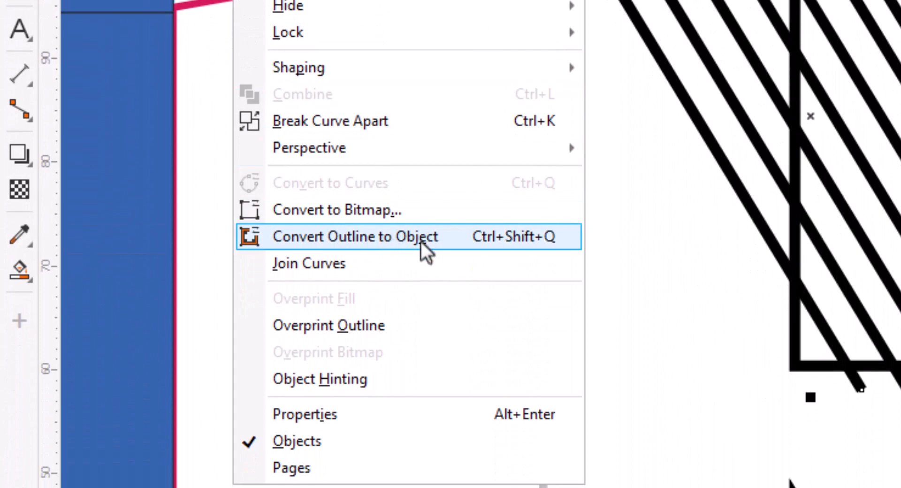
{"action": "left_click", "coordinate": [421, 242]}
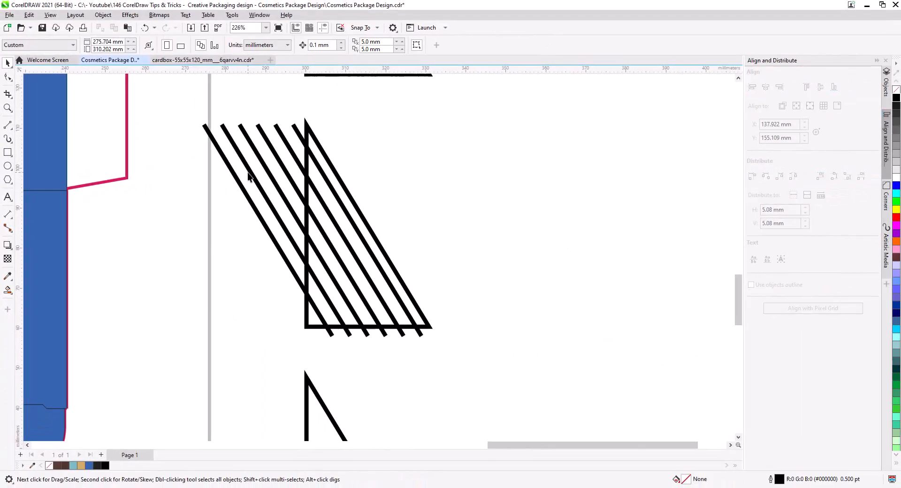
Step: Intersect the combined lines with the third triangle and delete the original overhanging lines
{"action": "left_click", "coordinate": [250, 176]}
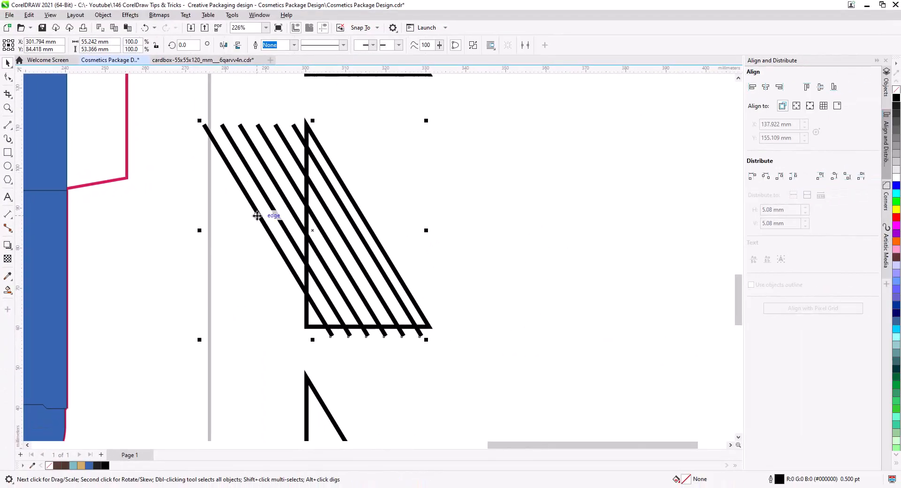
{"action": "left_click", "coordinate": [331, 168], "text": "shift"}
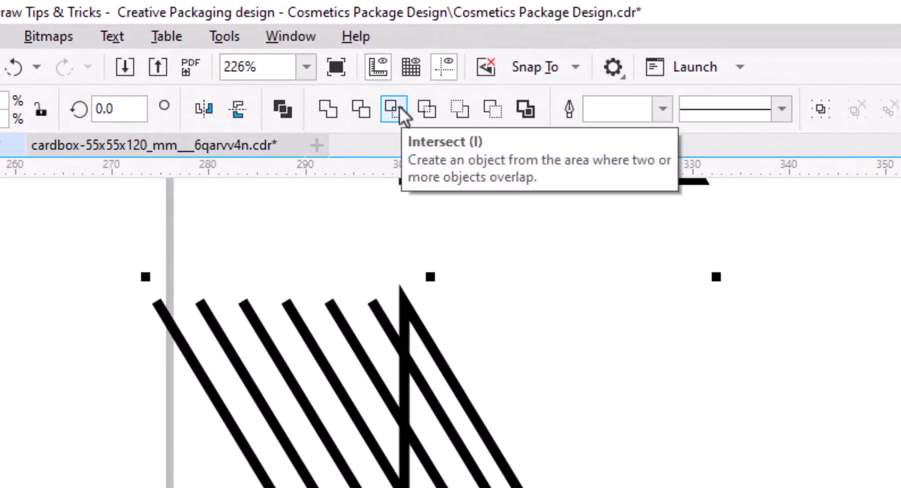
{"action": "left_click", "coordinate": [394, 113]}
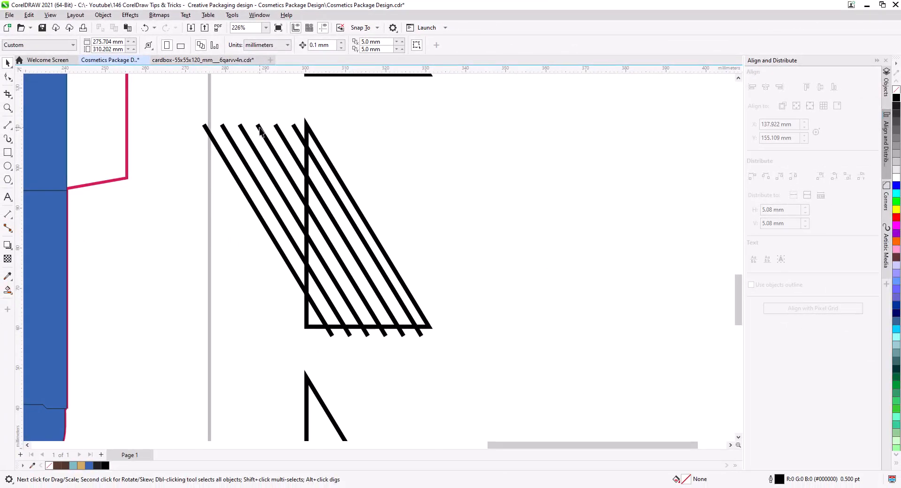
{"action": "left_click", "coordinate": [261, 131]}
{"action": "key", "text": "Delete"}
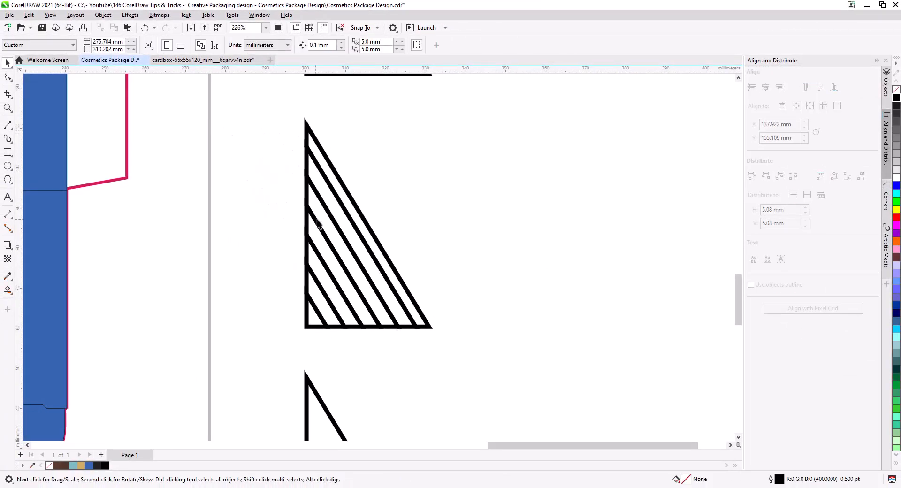
Step: Convert the third triangle's outline to an object and weld it with the trimmed diagonal lines
{"action": "left_click", "coordinate": [359, 216]}
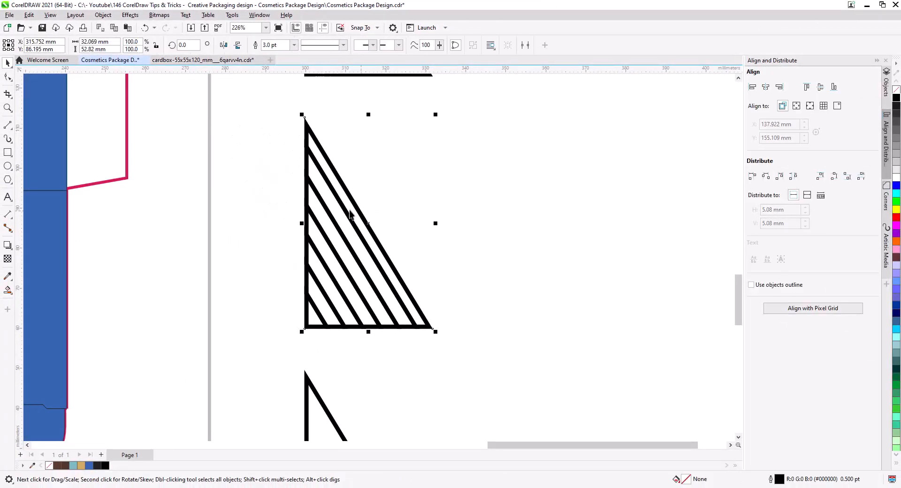
{"action": "left_click", "coordinate": [103, 15]}
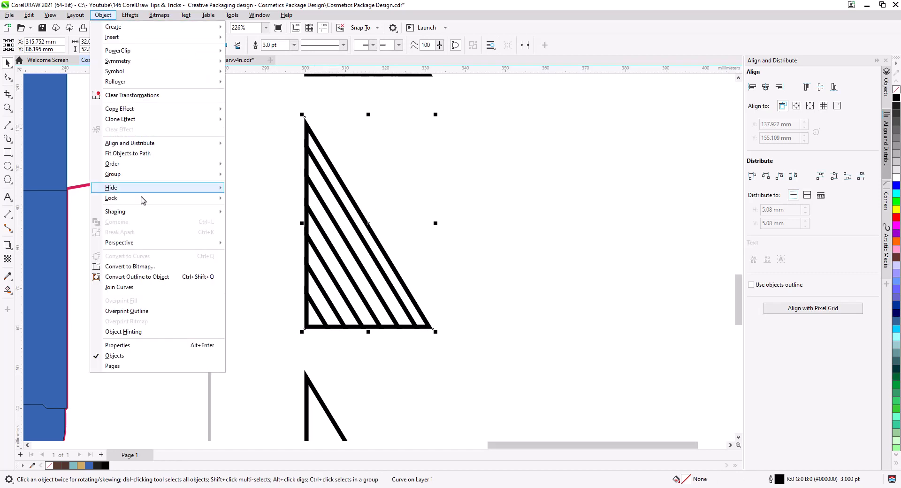
{"action": "left_click", "coordinate": [157, 277]}
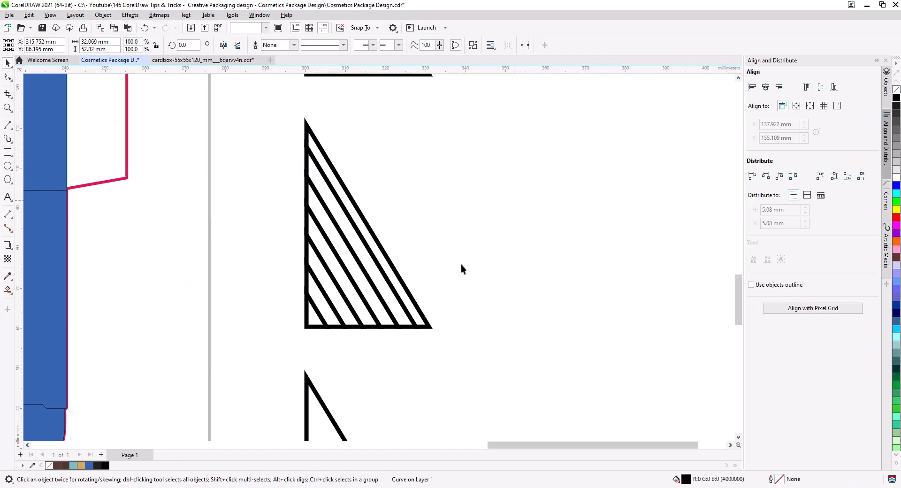
{"action": "left_click", "coordinate": [432, 337]}
{"action": "left_click_drag", "start_coordinate": [256, 117], "coordinate": [253, 102]}
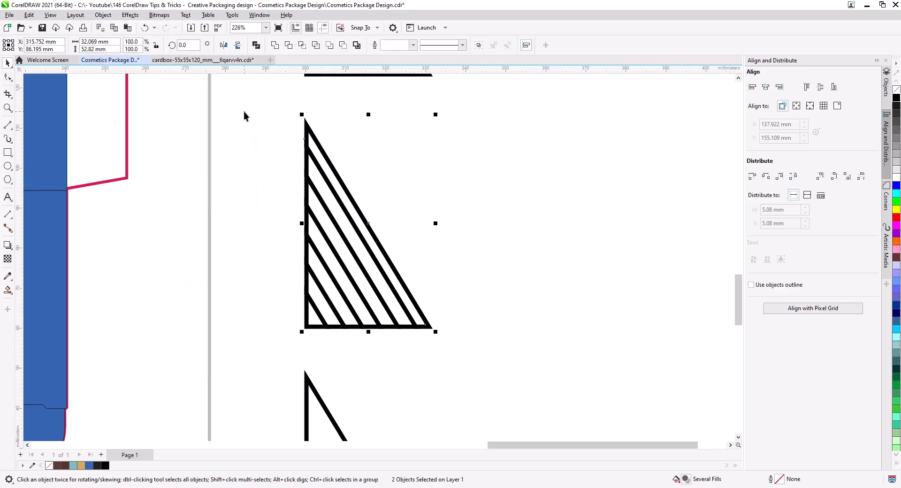
{"action": "left_click", "coordinate": [274, 45]}
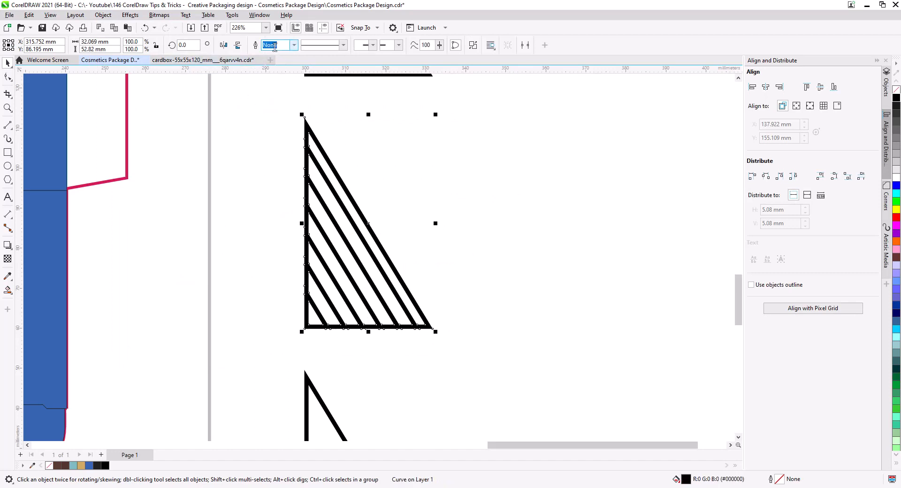
{"action": "left_click", "coordinate": [482, 198]}
Step: Place four circles about 14.2 mm across over the fourth triangle, with smaller concentric circles about 5 mm across in the upper and lower-right ones
{"action": "scroll", "coordinate": [388, 203], "scroll_direction": "down", "scroll_amount": 3}
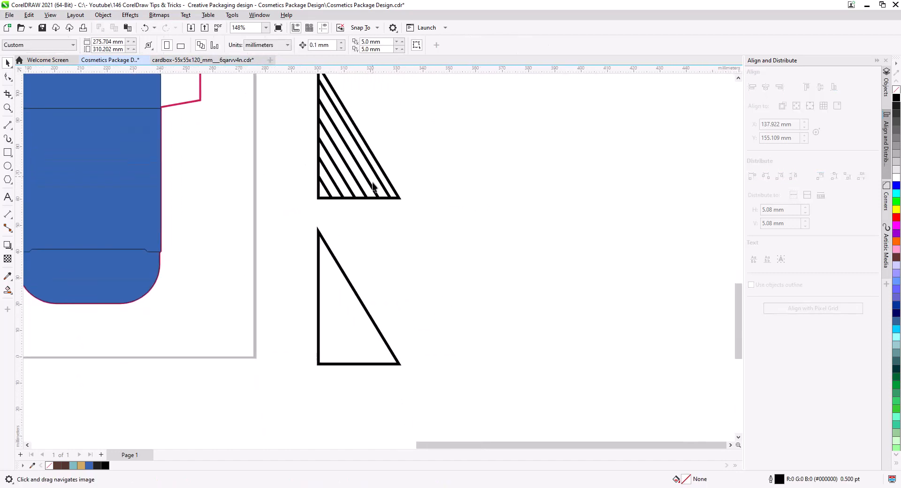
{"action": "scroll", "coordinate": [364, 282], "scroll_direction": "up", "scroll_amount": 5}
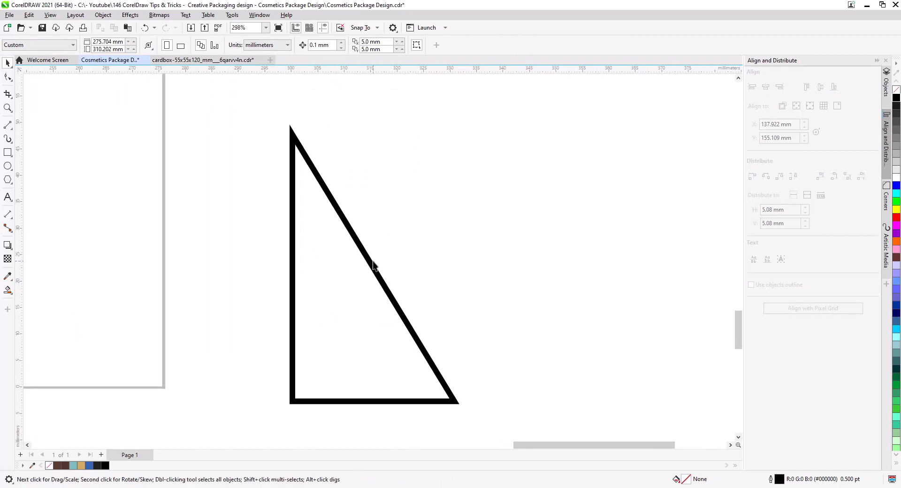
{"action": "left_click_drag", "start_coordinate": [378, 267], "coordinate": [404, 264]}
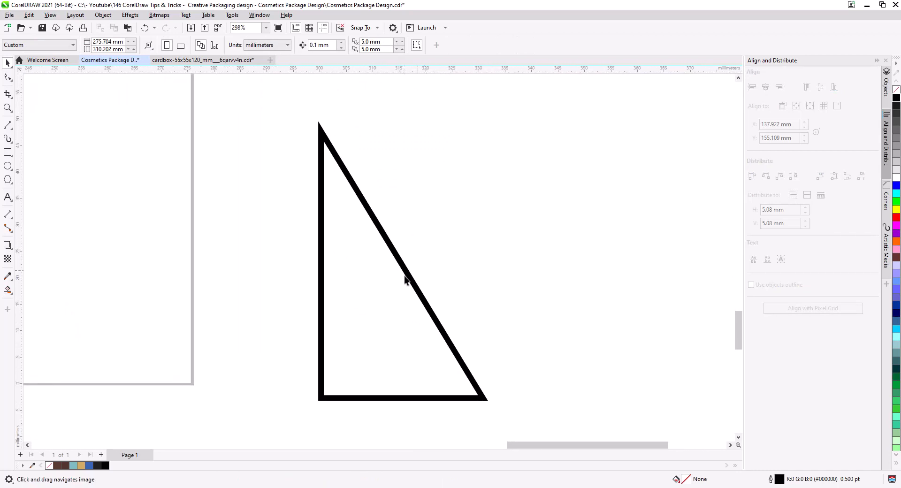
{"action": "left_click", "coordinate": [8, 167]}
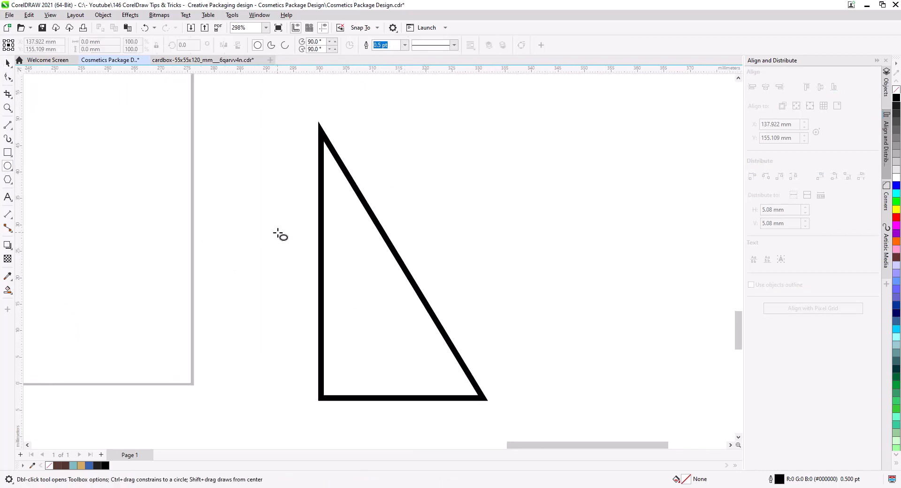
{"action": "left_click_drag", "start_coordinate": [298, 179], "coordinate": [378, 236]}
{"action": "key", "text": "space"}
{"action": "left_click", "coordinate": [337, 206], "text": "shift"}
{"action": "left_click_drag", "start_coordinate": [337, 207], "coordinate": [450, 387]}
{"action": "scroll", "coordinate": [487, 340], "scroll_direction": "down", "scroll_amount": 2}
{"action": "left_click_drag", "start_coordinate": [436, 312], "coordinate": [418, 220]}
{"action": "left_click", "coordinate": [437, 236]}
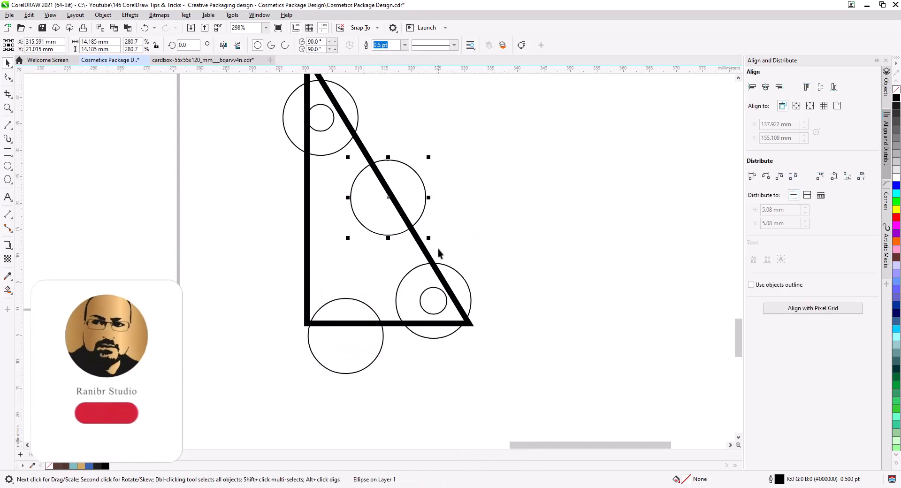
Step: Add a smaller concentric circle to the middle circle and place a small black-filled circle above the one on the base
{"action": "left_click_drag", "start_coordinate": [445, 298], "coordinate": [401, 205]}
{"action": "left_click", "coordinate": [417, 221]}
{"action": "left_click_drag", "start_coordinate": [348, 248], "coordinate": [363, 274]}
{"action": "left_click", "coordinate": [897, 98]}
Step: Use Smart Fill to replace the circle on the triangle's base with only its segment inside the triangle, filled black
{"action": "left_click", "coordinate": [364, 336]}
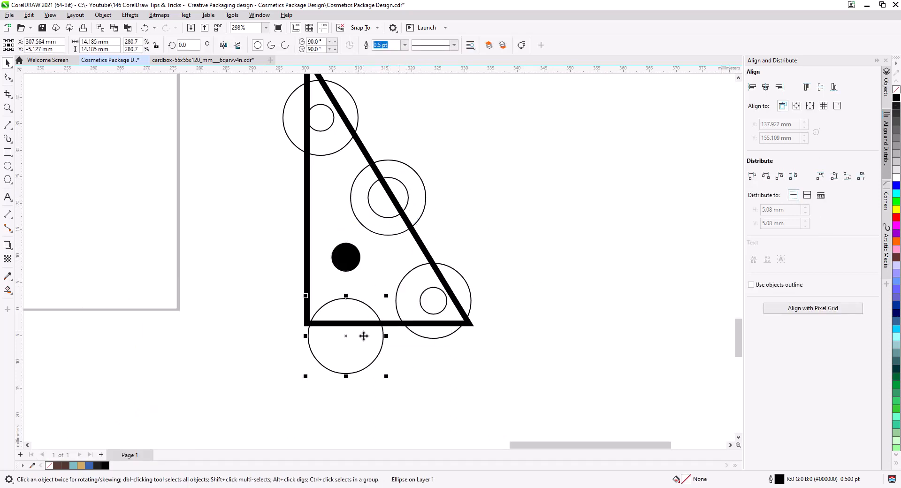
{"action": "left_click", "coordinate": [6, 291]}
{"action": "left_click", "coordinate": [348, 309]}
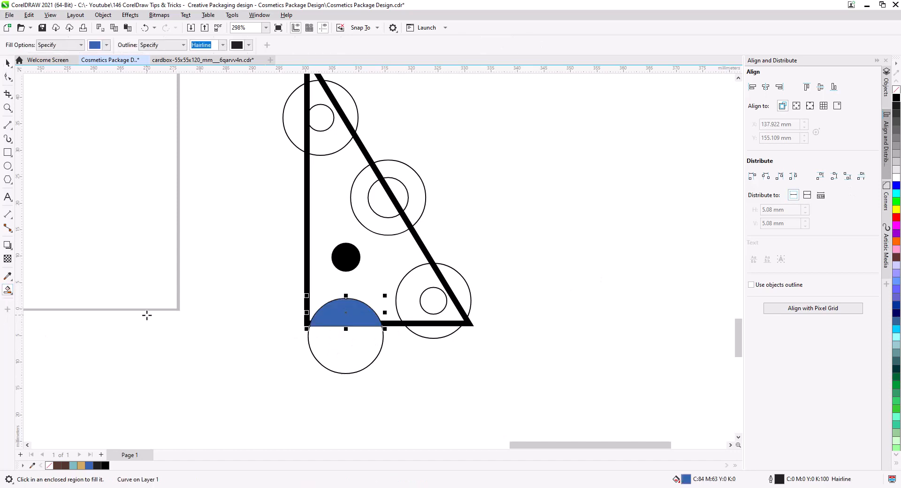
{"action": "left_click", "coordinate": [8, 64]}
{"action": "left_click", "coordinate": [323, 353]}
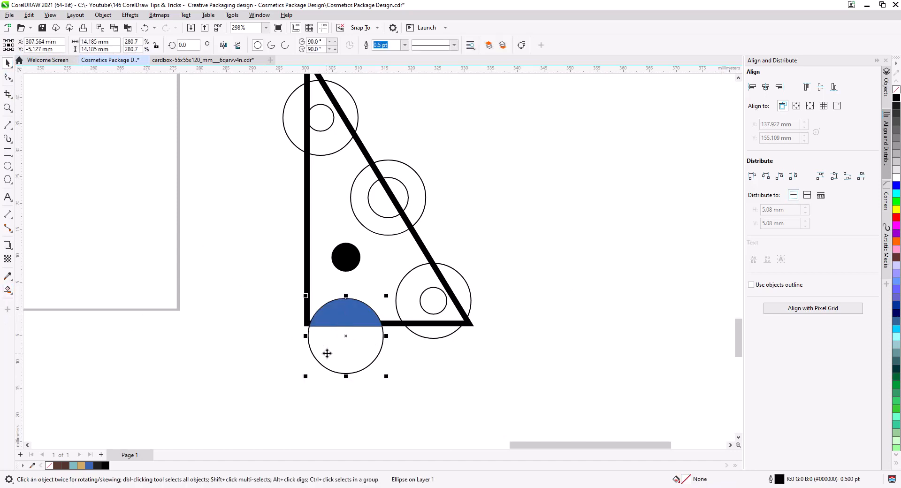
{"action": "key", "text": "Delete"}
{"action": "left_click", "coordinate": [347, 314]}
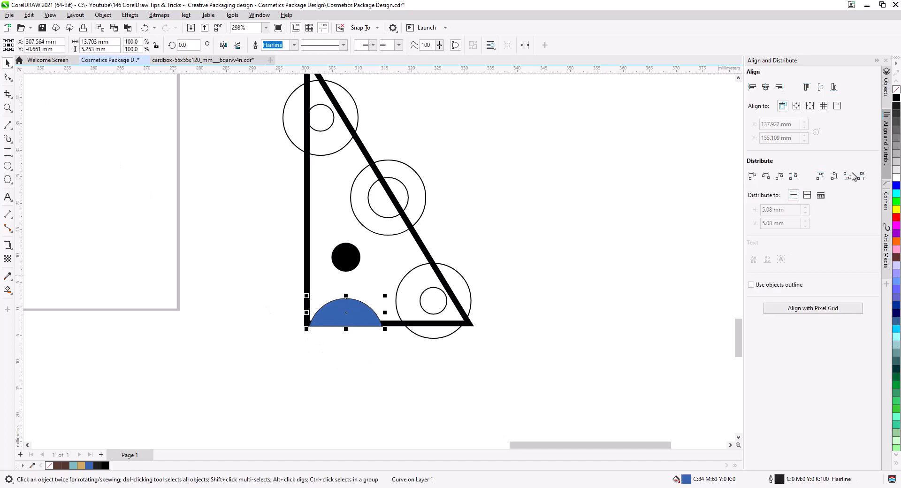
{"action": "left_click", "coordinate": [896, 97]}
Step: Enlarge the lower-right pair of concentric circles to about 16.1 mm across, shifting it slightly toward the triangle's inside
{"action": "left_click", "coordinate": [490, 360]}
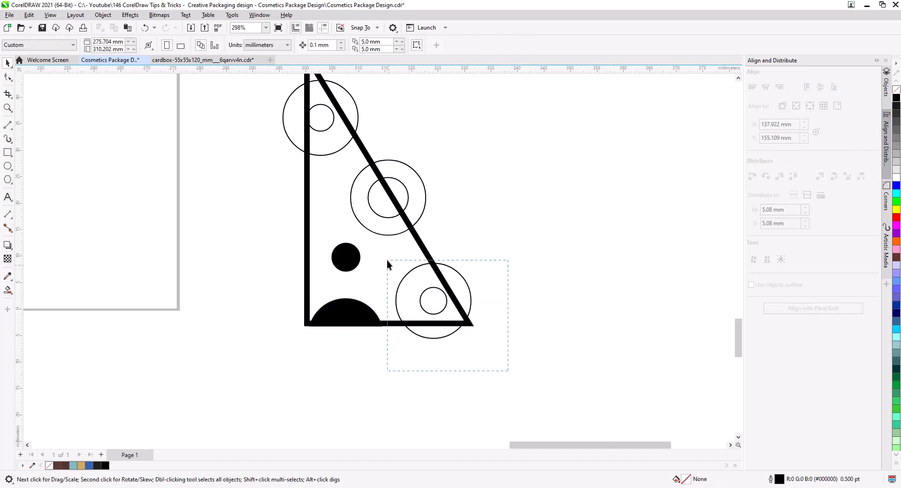
{"action": "left_click_drag", "start_coordinate": [434, 301], "coordinate": [429, 296]}
{"action": "scroll", "coordinate": [338, 195], "scroll_direction": "up", "scroll_amount": 1}
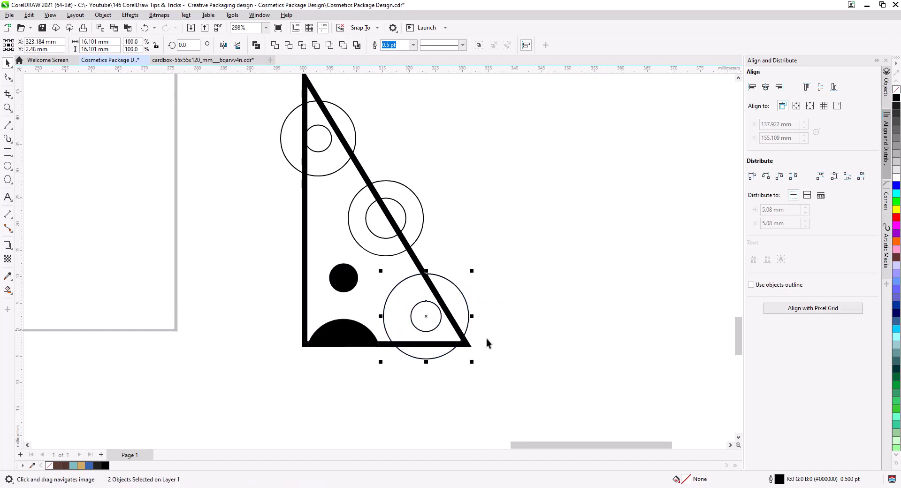
Step: Set the outline width of all three pairs of concentric circles on the triangle to 3 pt
{"action": "left_click_drag", "start_coordinate": [514, 383], "coordinate": [376, 271]}
{"action": "left_click_drag", "start_coordinate": [472, 260], "coordinate": [336, 170]}
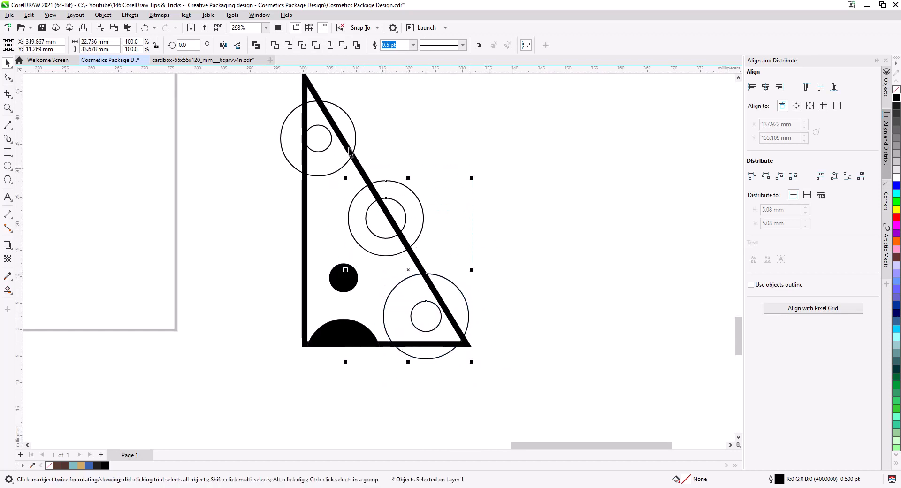
{"action": "left_click_drag", "start_coordinate": [258, 93], "coordinate": [373, 179]}
{"action": "left_click", "coordinate": [413, 44]}
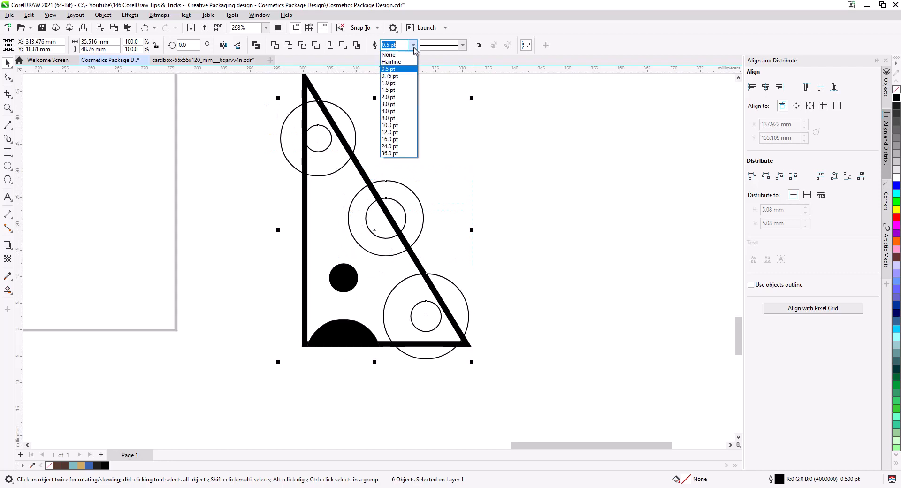
{"action": "left_click", "coordinate": [399, 107]}
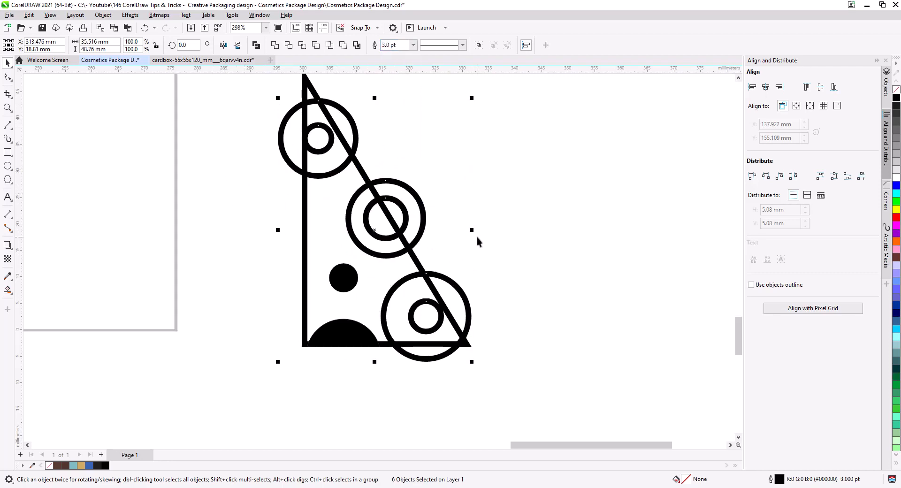
{"action": "left_click", "coordinate": [477, 237]}
Step: Shift the lower-right pair of concentric circles slightly toward the triangle's corner, centred at about X 323.5 mm, Y 1.5 mm
{"action": "left_click", "coordinate": [441, 329]}
{"action": "left_click", "coordinate": [469, 316], "text": "shift"}
{"action": "left_click_drag", "start_coordinate": [469, 317], "coordinate": [474, 325]}
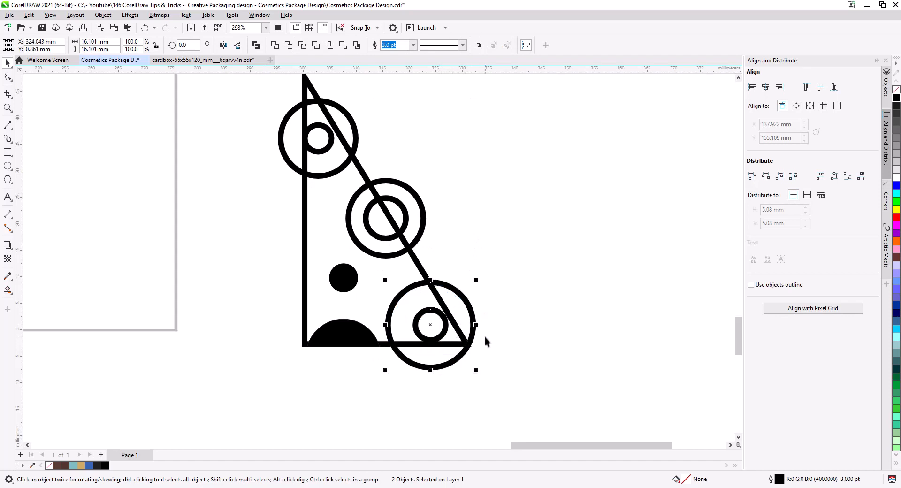
{"action": "key", "text": "Up"}
{"action": "key", "text": "Up"}
{"action": "key", "text": "Up"}
{"action": "key", "text": "Up"}
{"action": "key", "text": "Up"}
{"action": "key", "text": "Up"}
{"action": "key", "text": "Left"}
{"action": "key", "text": "Left"}
{"action": "key", "text": "Left"}
{"action": "key", "text": "Left"}
{"action": "key", "text": "Left"}
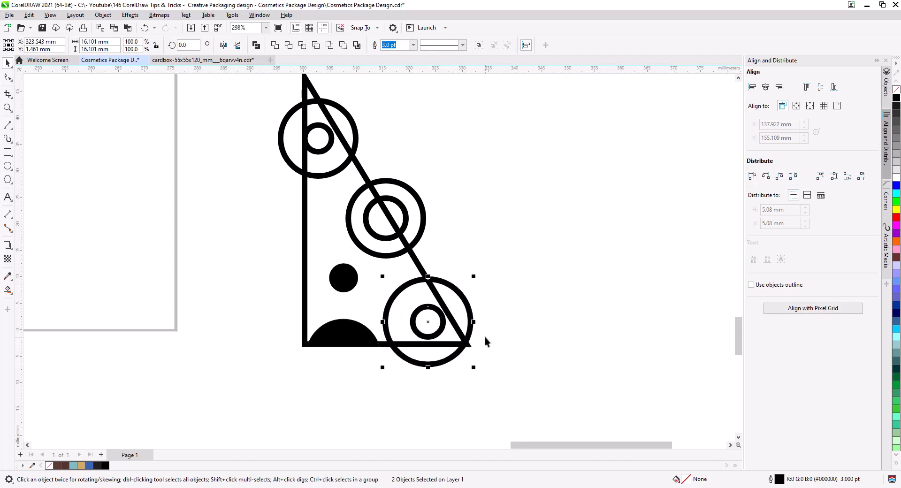
Step: Convert the lower-right circle pair's outlines to objects and give the resulting rings a thin black outline with no fill
{"action": "left_click", "coordinate": [104, 16]}
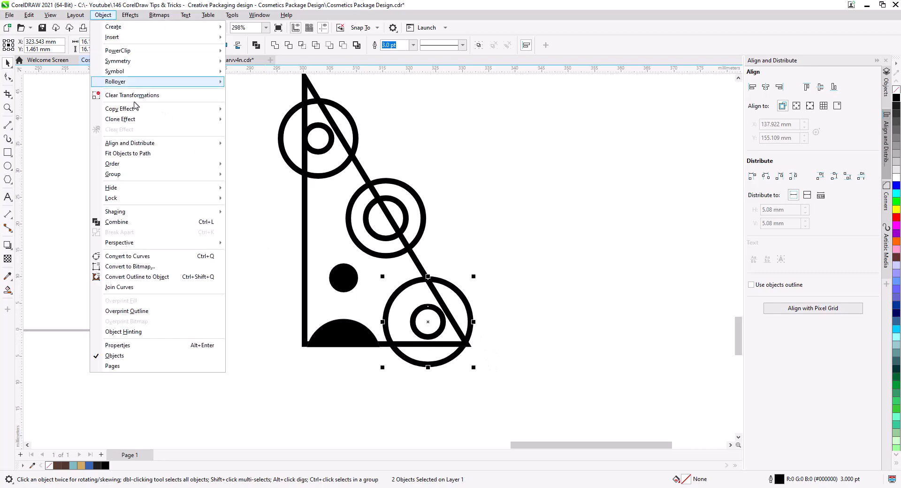
{"action": "left_click", "coordinate": [149, 278]}
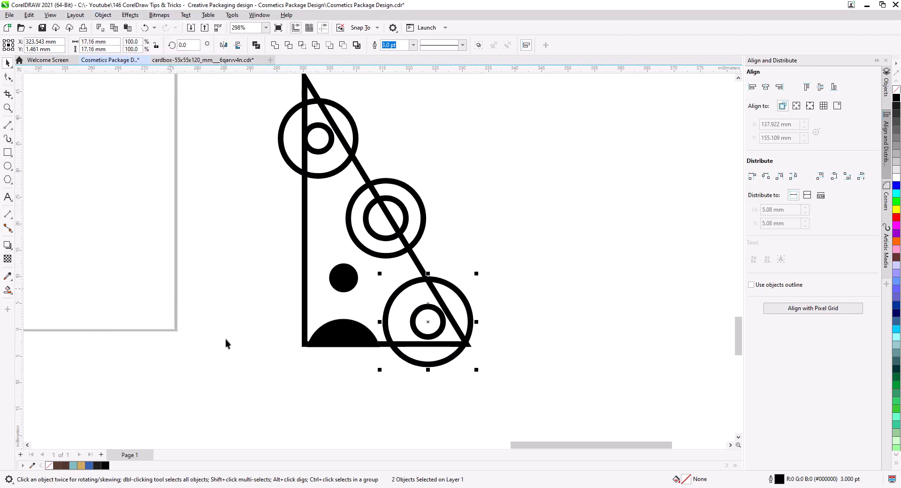
{"action": "left_click", "coordinate": [516, 367]}
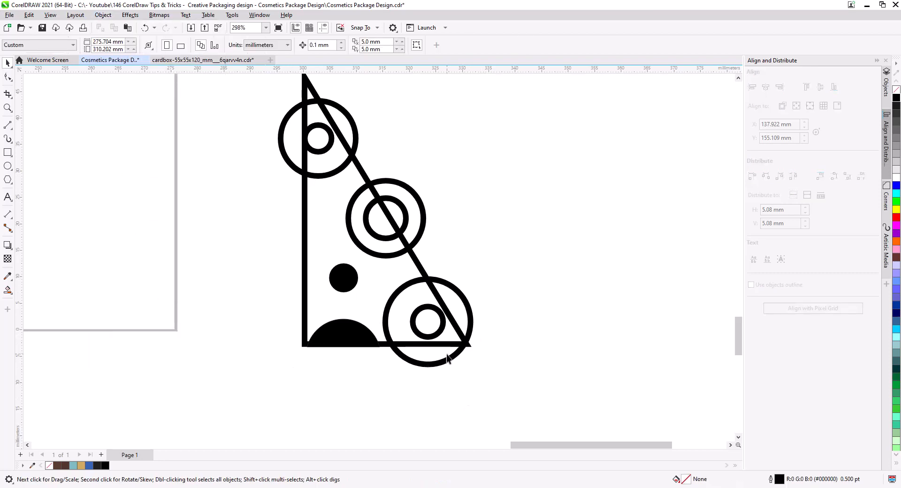
{"action": "left_click", "coordinate": [451, 359]}
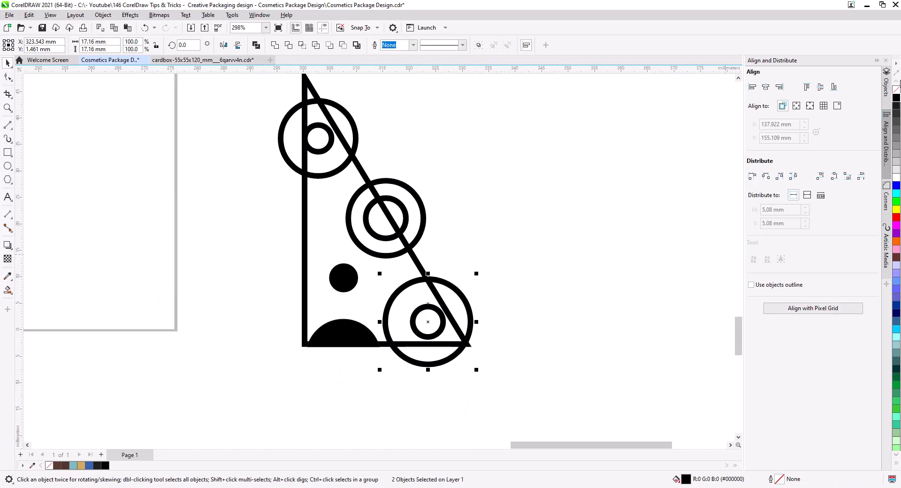
{"action": "right_click", "coordinate": [897, 99]}
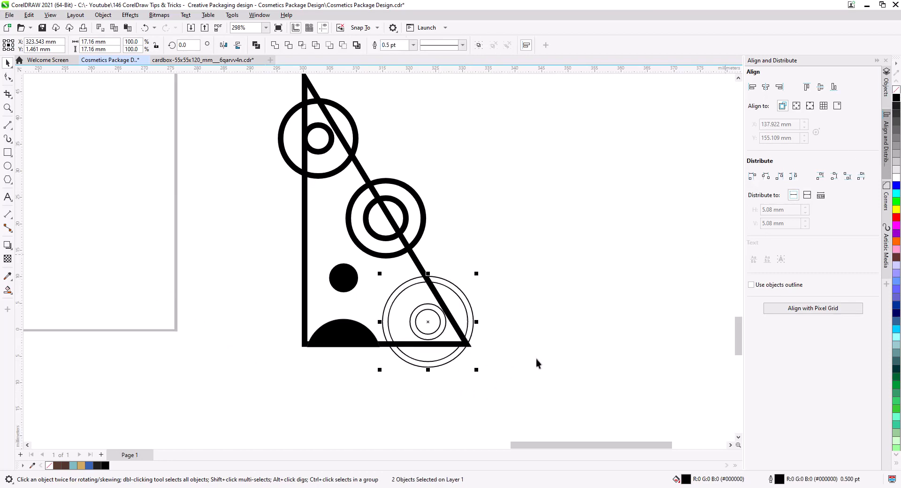
{"action": "scroll", "coordinate": [439, 373], "scroll_direction": "up", "scroll_amount": 1}
{"action": "left_click_drag", "start_coordinate": [411, 371], "coordinate": [426, 394]}
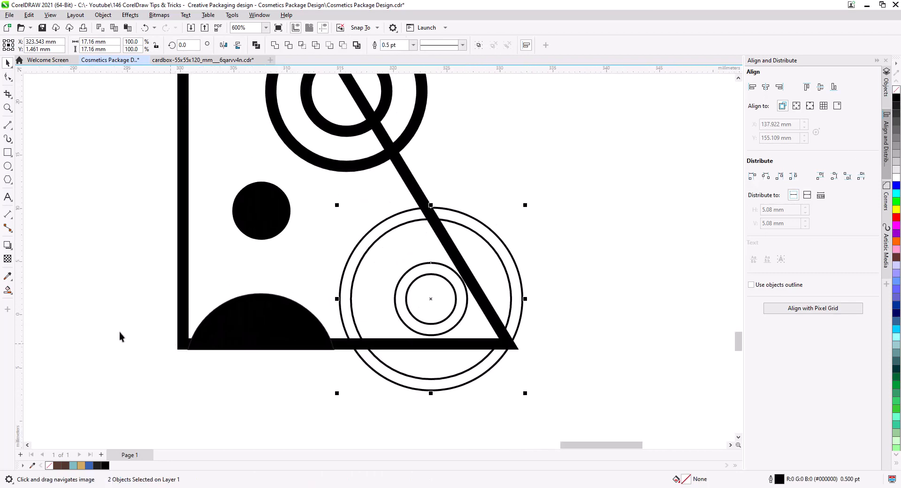
Step: Smart Fill the lower-right rings' parts inside the triangle in blue and delete the original rings
{"action": "left_click", "coordinate": [7, 292]}
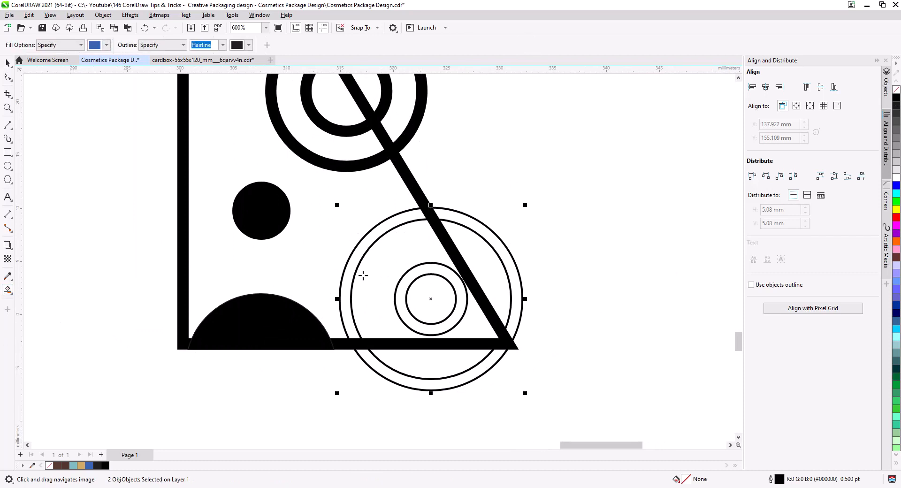
{"action": "left_click", "coordinate": [367, 248]}
{"action": "left_click", "coordinate": [401, 300]}
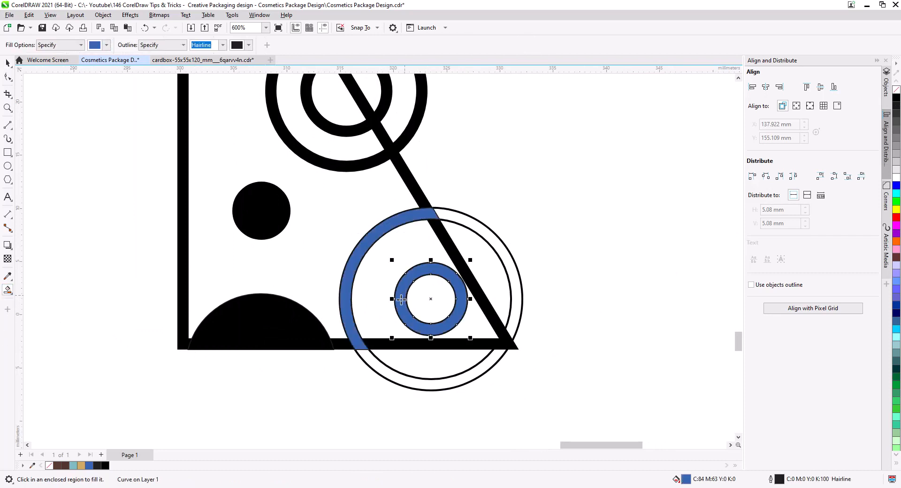
{"action": "left_click", "coordinate": [7, 63]}
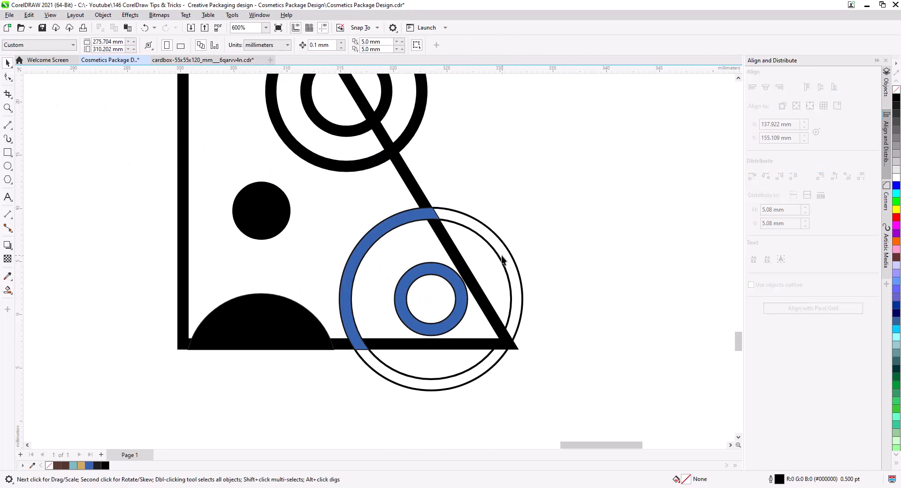
{"action": "left_click", "coordinate": [504, 260]}
{"action": "key", "text": "Delete"}
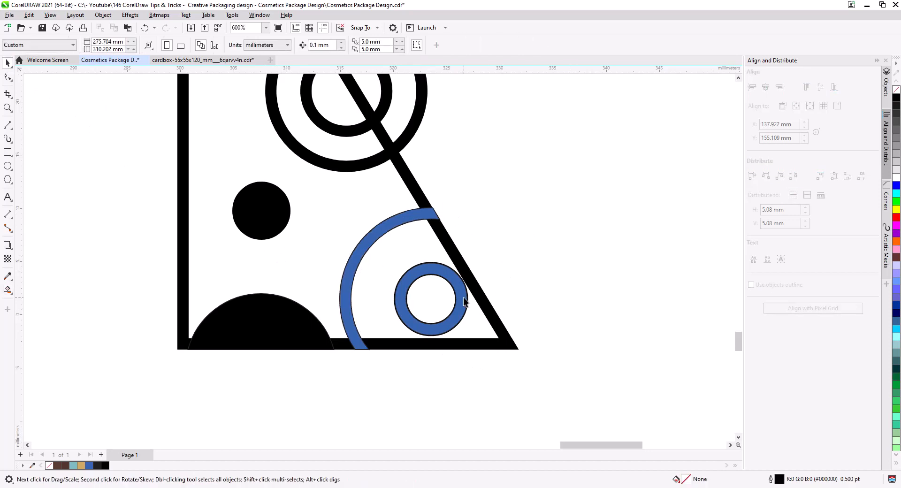
Step: Thin the middle pair's inner circle outline to 0.5 pt and replace the circle with a blue Smart Fill segment inside the triangle
{"action": "left_click", "coordinate": [476, 315]}
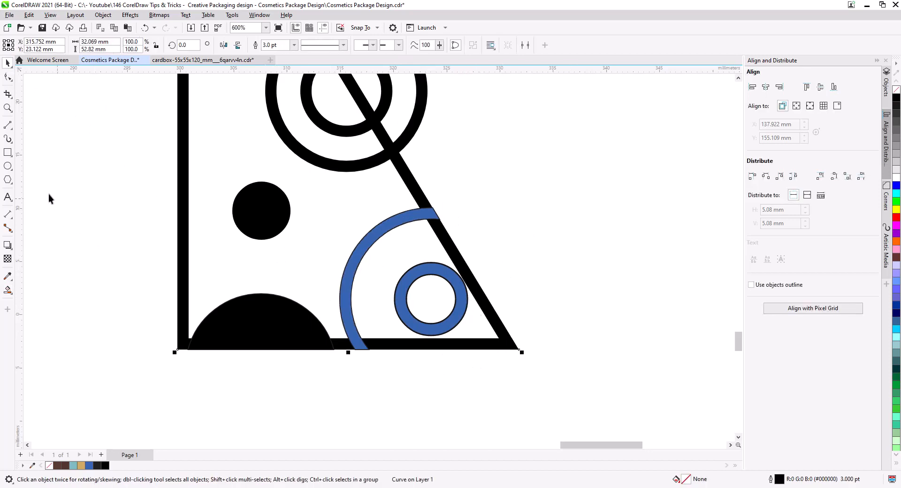
{"action": "left_click_drag", "start_coordinate": [112, 226], "coordinate": [121, 327]}
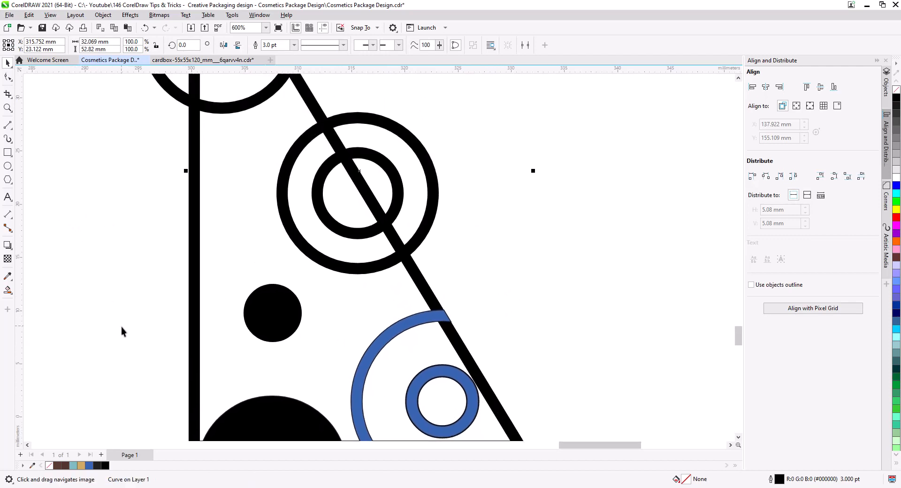
{"action": "scroll", "coordinate": [157, 314], "scroll_direction": "down", "scroll_amount": 1}
{"action": "left_click", "coordinate": [317, 245]}
{"action": "left_click", "coordinate": [295, 45]}
{"action": "left_click", "coordinate": [275, 70]}
{"action": "left_click", "coordinate": [8, 289]}
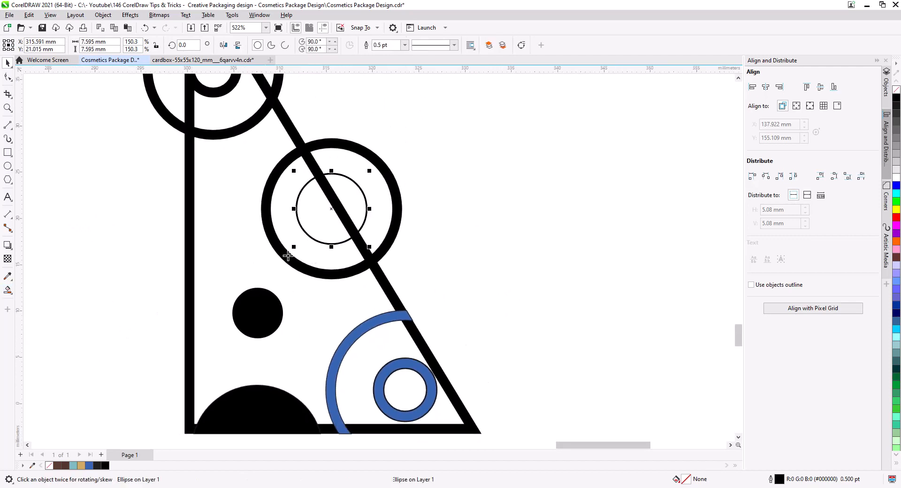
{"action": "left_click", "coordinate": [318, 221]}
{"action": "left_click", "coordinate": [7, 63]}
{"action": "key", "text": "Delete"}
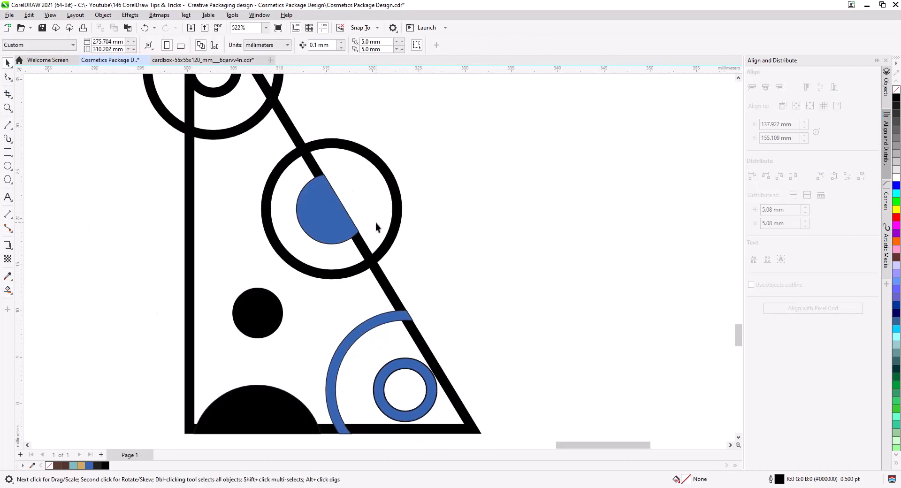
Step: Convert the middle outer circle's outline to an object and give it a thin black outline with no fill
{"action": "left_click", "coordinate": [350, 273]}
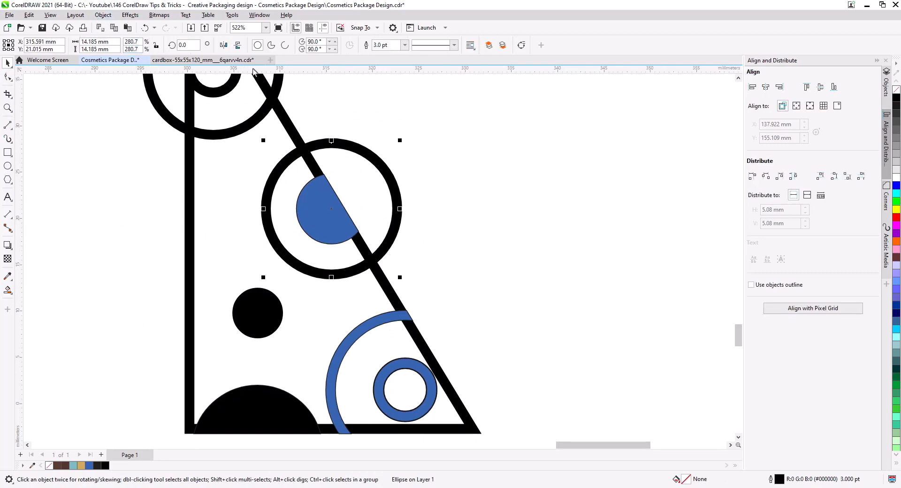
{"action": "left_click", "coordinate": [103, 15]}
{"action": "left_click", "coordinate": [124, 312]}
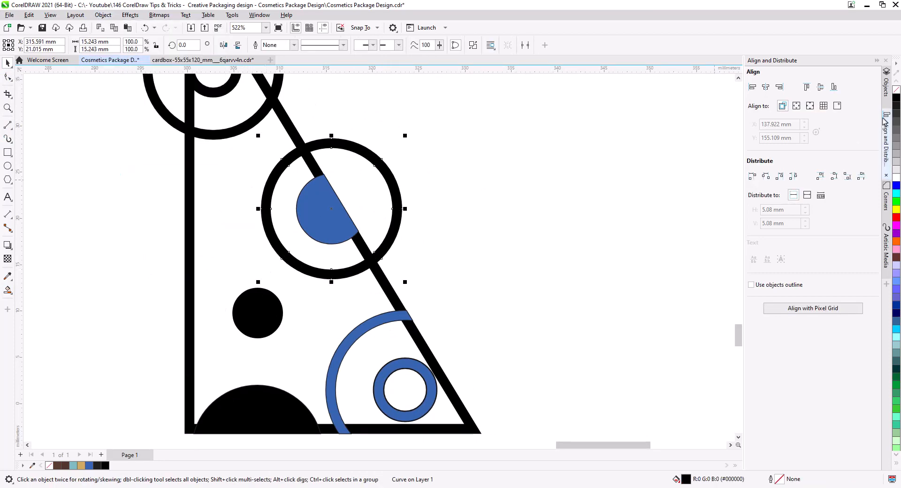
{"action": "right_click", "coordinate": [897, 98]}
{"action": "left_click", "coordinate": [896, 90]}
Step: Smart Fill the middle outer ring's part inside the triangle in blue and delete the original ring
{"action": "left_click", "coordinate": [7, 290]}
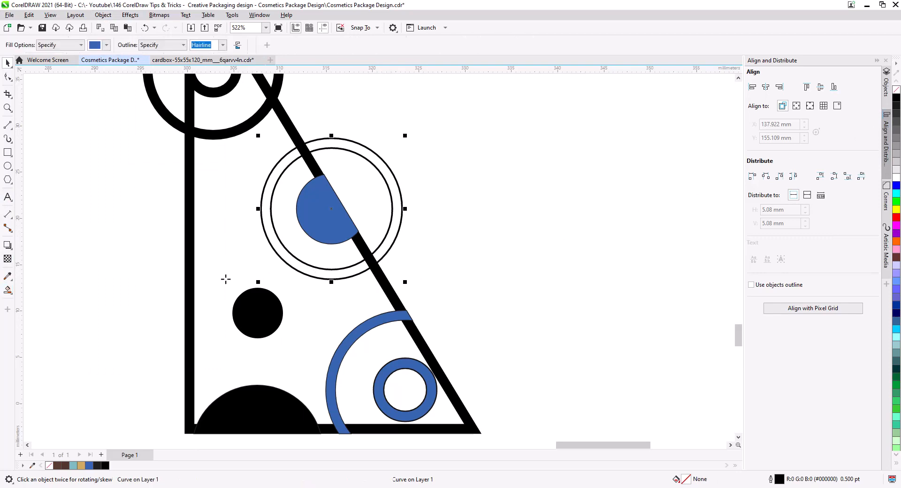
{"action": "left_click", "coordinate": [276, 246]}
{"action": "left_click", "coordinate": [8, 63]}
{"action": "left_click", "coordinate": [393, 196]}
{"action": "key", "text": "Delete"}
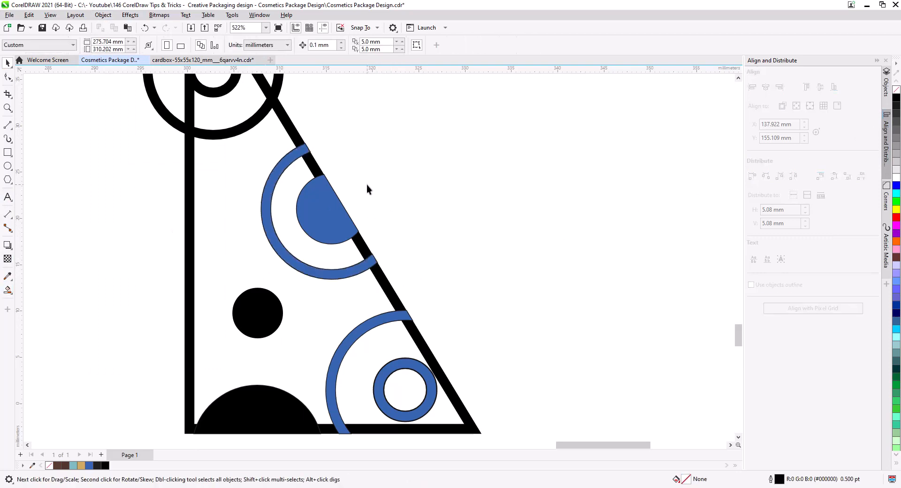
Step: Convert both upper circles' outlines to objects and give the outer ring a thin black outline with no fill
{"action": "left_click_drag", "start_coordinate": [368, 184], "coordinate": [493, 261]}
{"action": "left_click", "coordinate": [405, 217]}
{"action": "left_click", "coordinate": [392, 214], "text": "shift"}
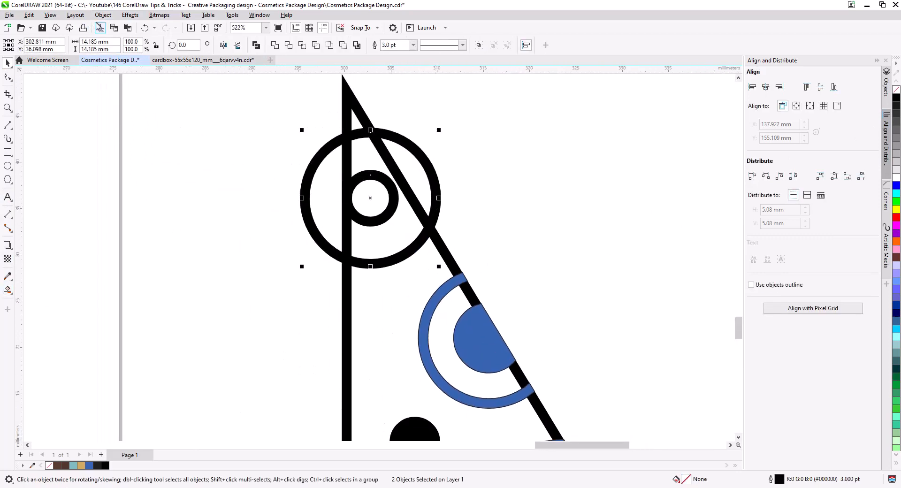
{"action": "left_click", "coordinate": [103, 15]}
{"action": "left_click", "coordinate": [160, 281]}
{"action": "left_click", "coordinate": [324, 247]}
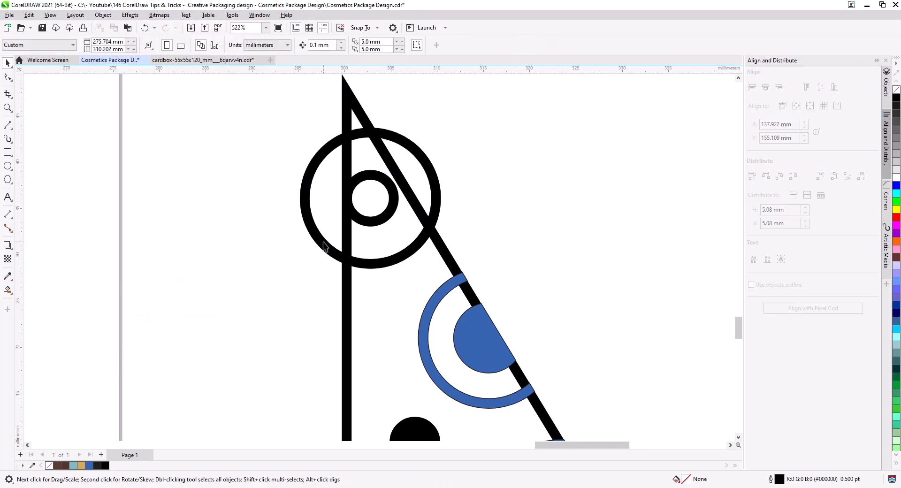
{"action": "left_click", "coordinate": [324, 246]}
{"action": "right_click", "coordinate": [896, 95]}
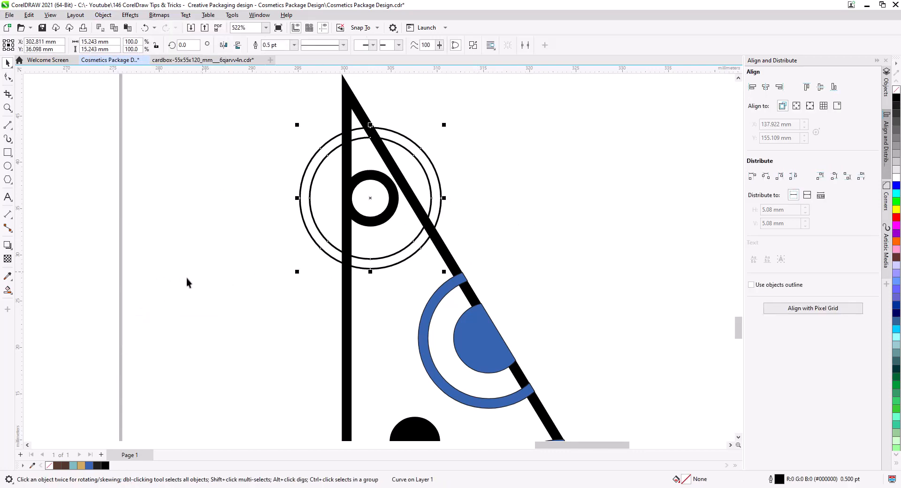
Step: Smart Fill the two arcs of the upper outer ring inside the triangle in blue and delete the original ring
{"action": "left_click", "coordinate": [7, 290]}
{"action": "left_click", "coordinate": [373, 263]}
{"action": "left_click", "coordinate": [362, 133]}
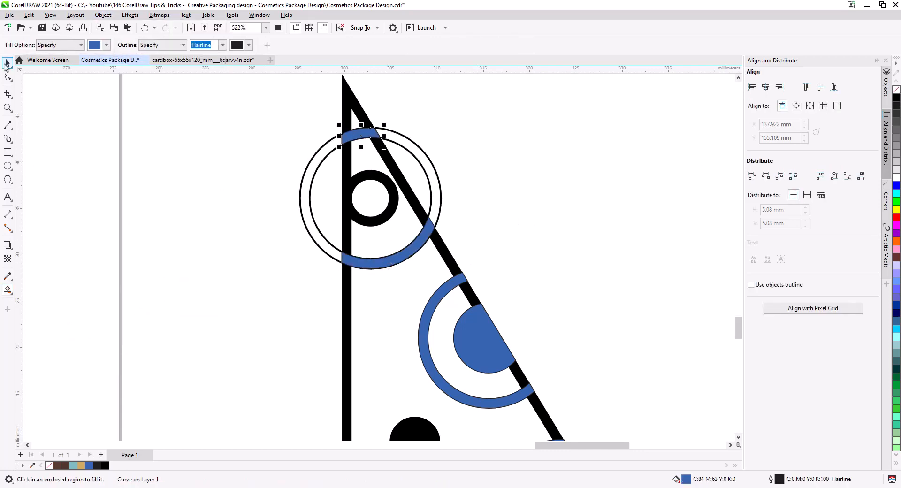
{"action": "left_click", "coordinate": [7, 63]}
{"action": "key", "text": "Delete"}
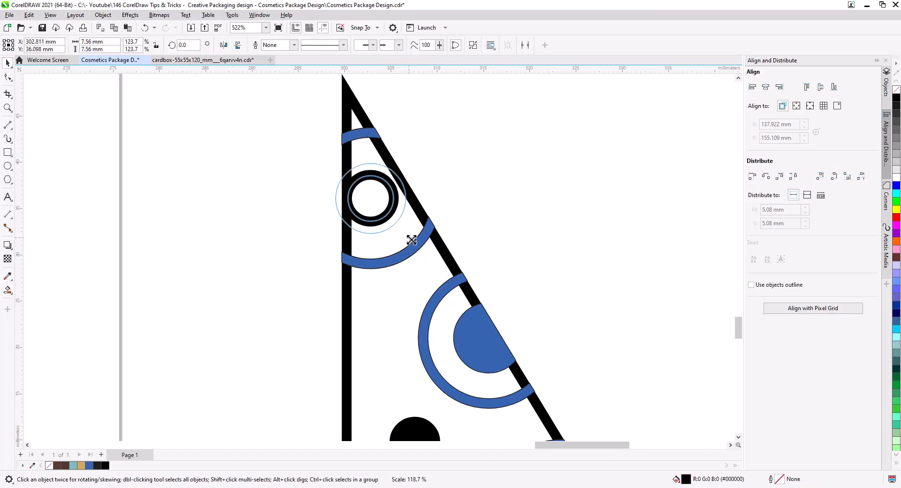
Step: Try enlarging the small ring near the triangle's apex and undo the enlargement
{"action": "left_click_drag", "start_coordinate": [412, 240], "coordinate": [414, 248]}
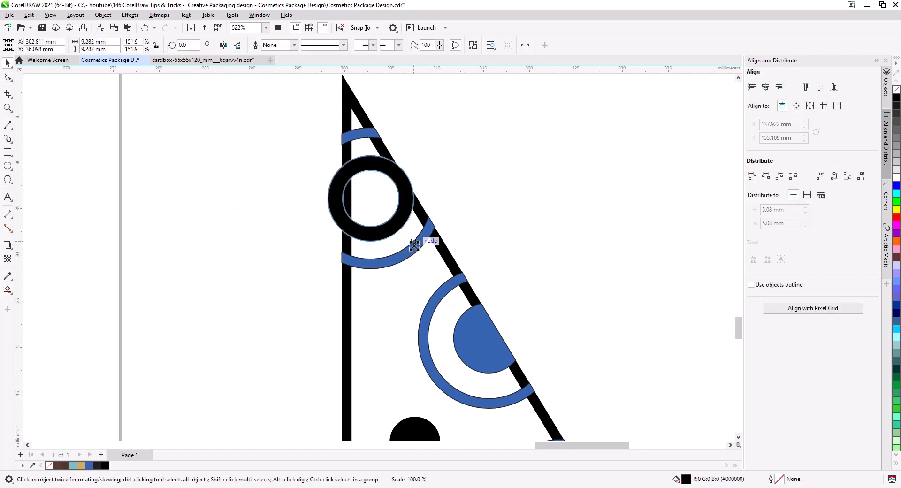
{"action": "key", "text": "ctrl+z"}
{"action": "key", "text": "ctrl+z"}
{"action": "left_click", "coordinate": [410, 250]}
{"action": "scroll", "coordinate": [299, 180], "scroll_direction": "down", "scroll_amount": 4}
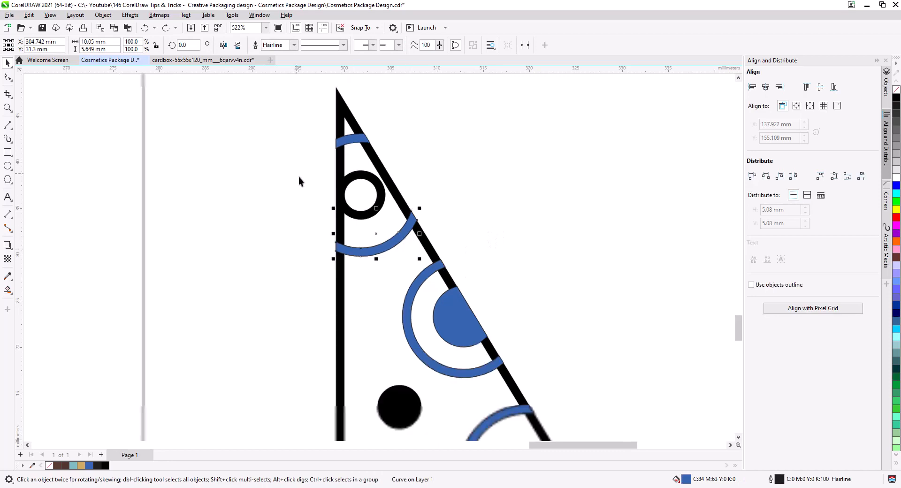
Step: Convert the circle-patterned triangle's 3 pt outline to an object
{"action": "left_click", "coordinate": [361, 349]}
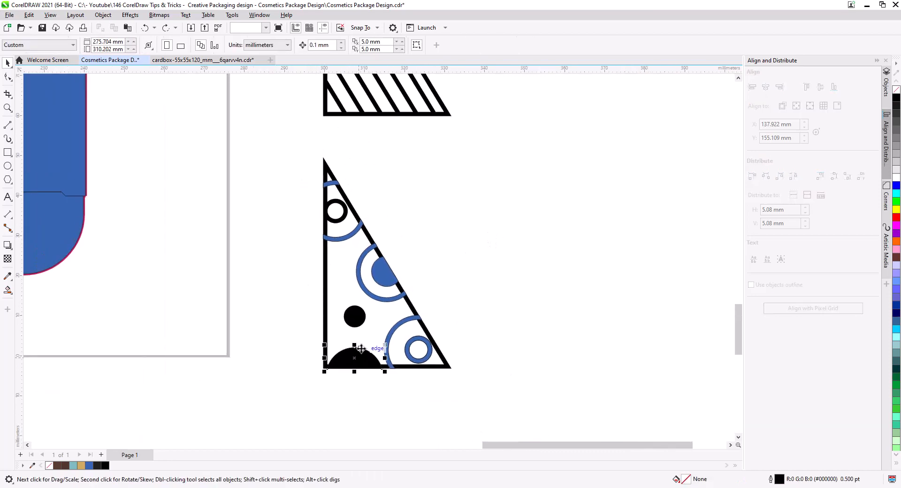
{"action": "left_click", "coordinate": [326, 332], "text": "shift"}
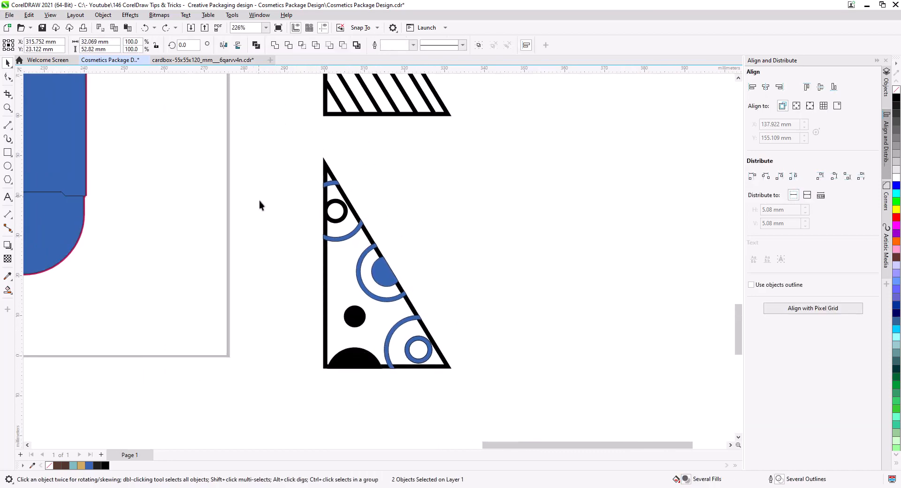
{"action": "left_click", "coordinate": [325, 267]}
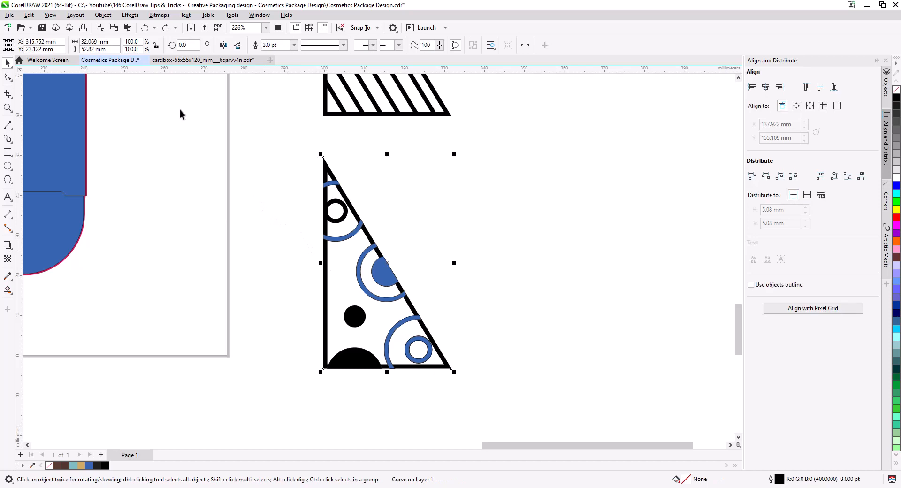
{"action": "left_click", "coordinate": [103, 15]}
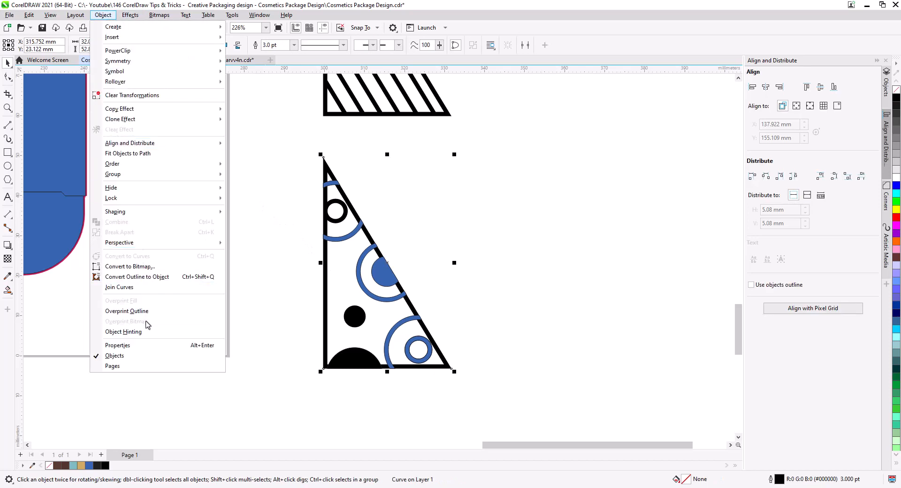
{"action": "left_click", "coordinate": [150, 277]}
{"action": "left_click", "coordinate": [306, 333]}
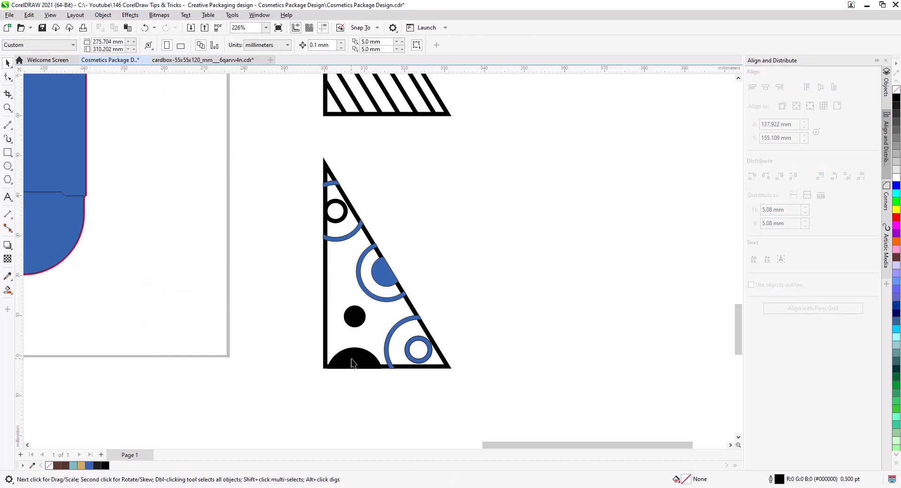
Step: Weld the ring pieces in the wide bottom corner of the circle-patterned triangle
{"action": "left_click", "coordinate": [356, 363]}
{"action": "left_click", "coordinate": [326, 323], "text": "shift"}
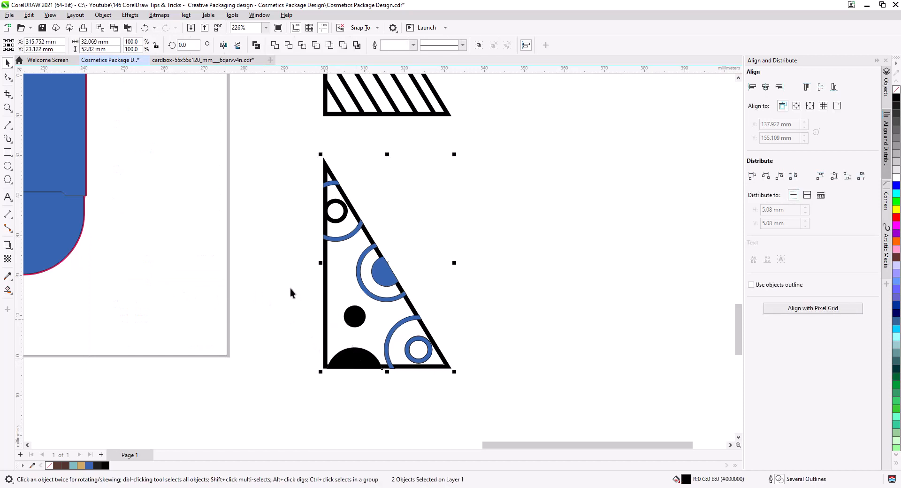
{"action": "left_click_drag", "start_coordinate": [477, 383], "coordinate": [406, 353]}
{"action": "left_click_drag", "start_coordinate": [380, 315], "coordinate": [379, 314]}
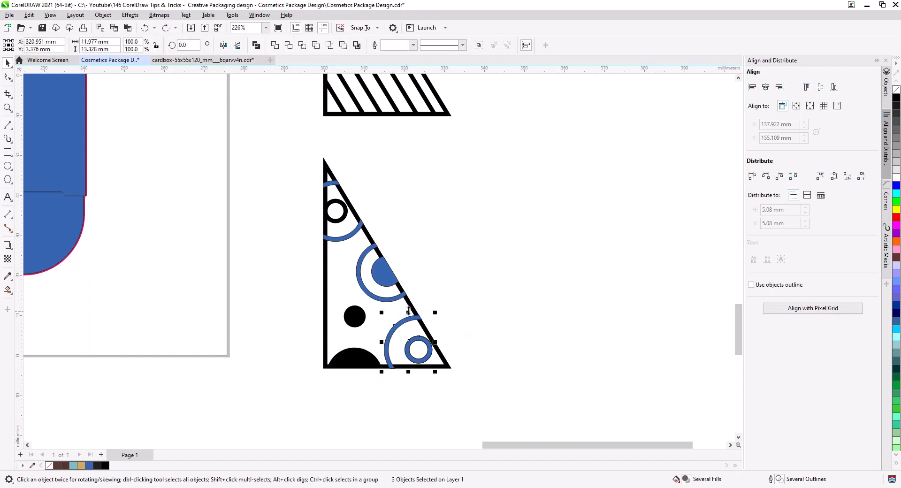
{"action": "left_click", "coordinate": [276, 45]}
Step: Fill the blue arc and half-circle at the middle of the triangle's slanted side with black
{"action": "left_click", "coordinate": [403, 295]}
{"action": "scroll", "coordinate": [409, 291], "scroll_direction": "up", "scroll_amount": 3}
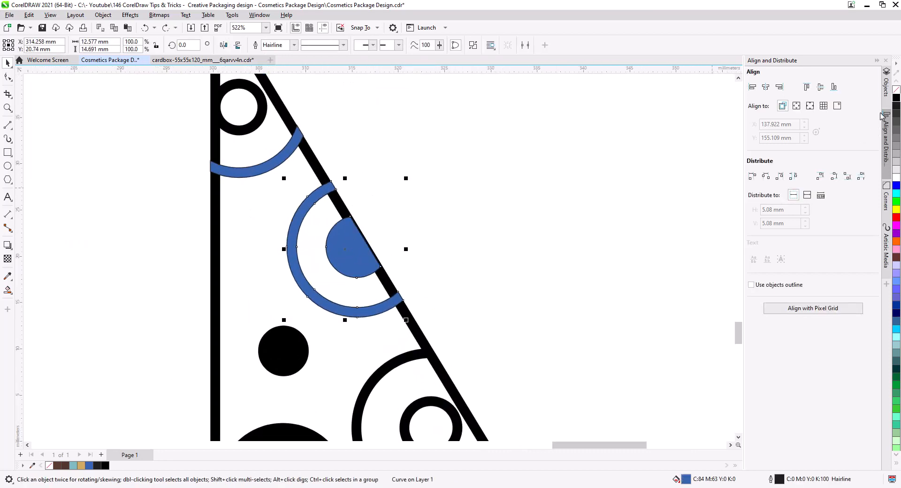
{"action": "left_click", "coordinate": [897, 98]}
{"action": "left_click", "coordinate": [510, 204]}
Step: Fill the two blue arcs around the small ring near the triangle's apex with black
{"action": "scroll", "coordinate": [387, 229], "scroll_direction": "down", "scroll_amount": 1}
{"action": "left_click_drag", "start_coordinate": [389, 231], "coordinate": [451, 324]}
{"action": "left_click", "coordinate": [367, 271]}
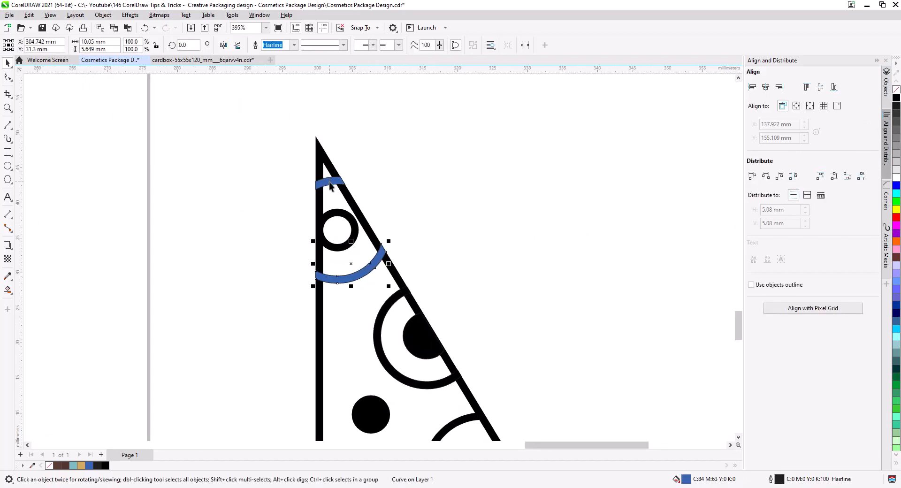
{"action": "left_click", "coordinate": [330, 185], "text": "shift"}
{"action": "left_click", "coordinate": [895, 99]}
{"action": "left_click", "coordinate": [497, 202]}
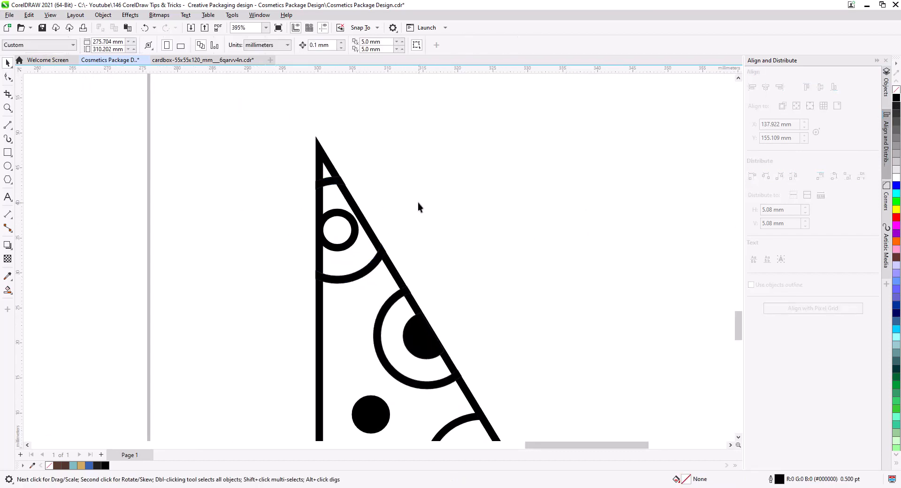
Step: Remove the outlines from all parts of the circle-patterned triangle and group the parts
{"action": "scroll", "coordinate": [418, 204], "scroll_direction": "down", "scroll_amount": 3}
{"action": "scroll", "coordinate": [470, 274], "scroll_direction": "up", "scroll_amount": 1}
{"action": "left_click_drag", "start_coordinate": [470, 273], "coordinate": [537, 246]}
{"action": "left_click_drag", "start_coordinate": [600, 420], "coordinate": [503, 381]}
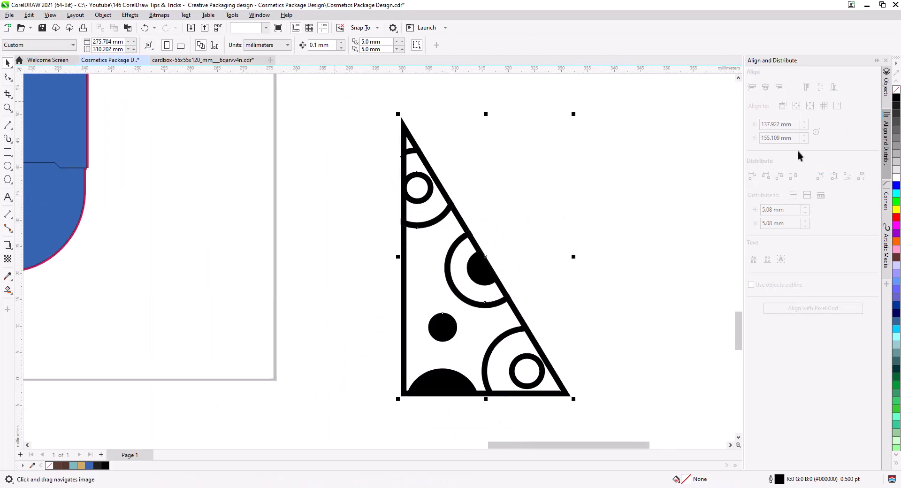
{"action": "right_click", "coordinate": [896, 91]}
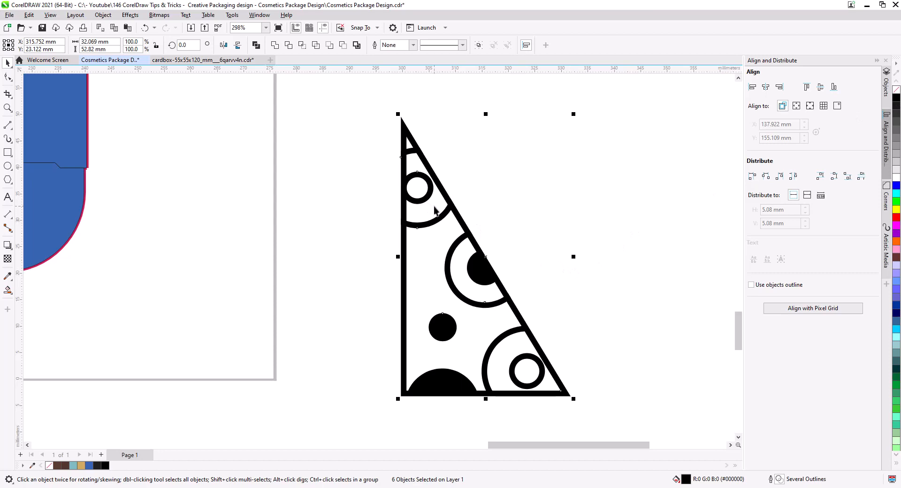
{"action": "key", "text": "ctrl+g"}
{"action": "scroll", "coordinate": [418, 242], "scroll_direction": "down", "scroll_amount": 5}
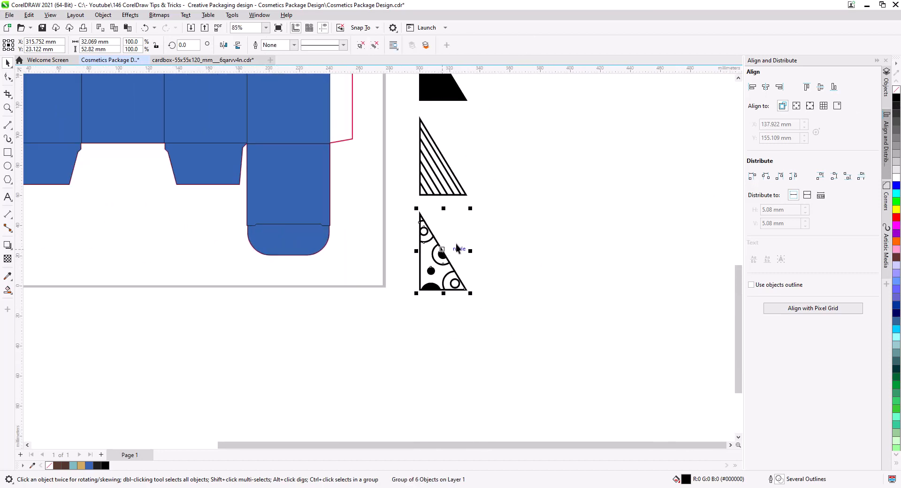
{"action": "scroll", "coordinate": [456, 248], "scroll_direction": "down", "scroll_amount": 3}
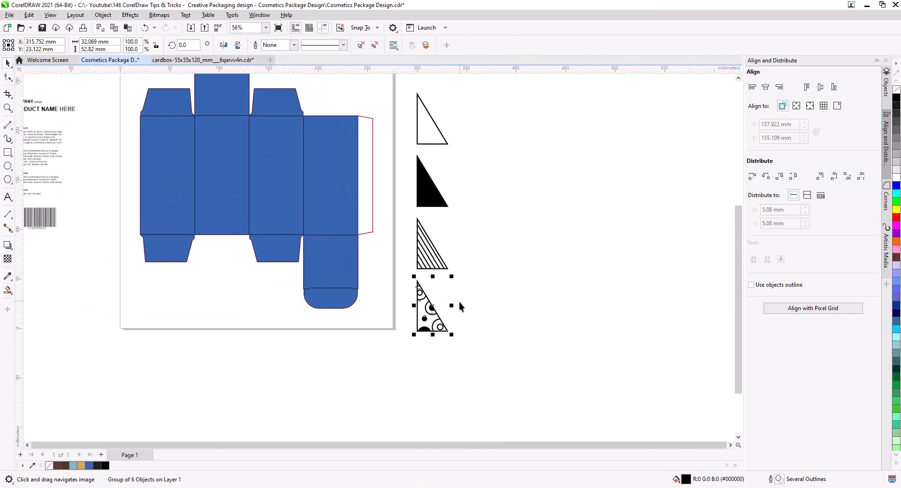
Step: Reorder the column by moving the outlined triangle below the circle-patterned one and the striped triangle above the black one
{"action": "left_click_drag", "start_coordinate": [417, 122], "coordinate": [417, 364]}
{"action": "scroll", "coordinate": [414, 377], "scroll_direction": "up", "scroll_amount": 5}
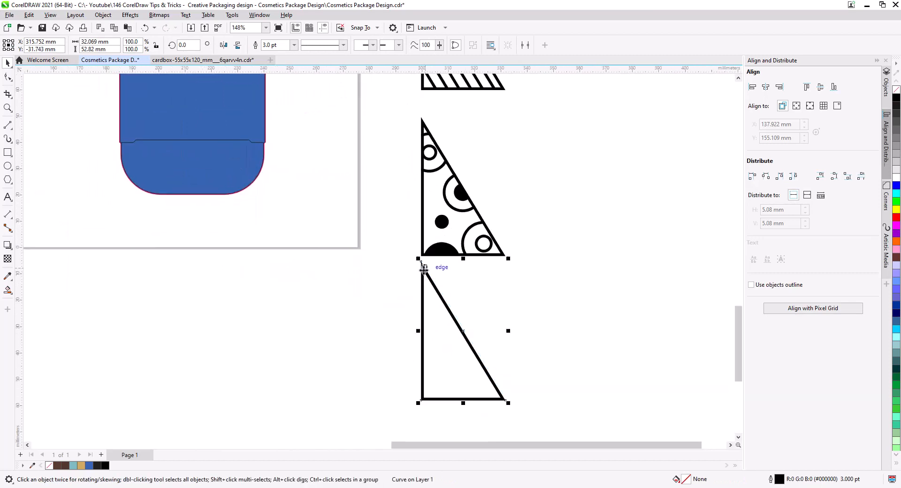
{"action": "scroll", "coordinate": [514, 257], "scroll_direction": "down", "scroll_amount": 4}
{"action": "left_click_drag", "start_coordinate": [481, 253], "coordinate": [472, 230]}
{"action": "scroll", "coordinate": [452, 201], "scroll_direction": "up", "scroll_amount": 6}
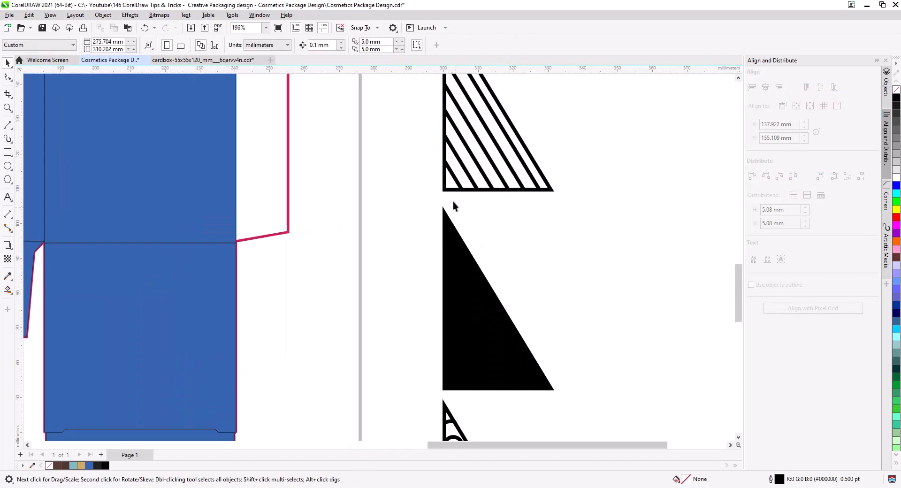
Step: Left-align the four triangles and distribute them evenly in the vertical direction
{"action": "scroll", "coordinate": [453, 201], "scroll_direction": "down", "scroll_amount": 5}
{"action": "left_click_drag", "start_coordinate": [577, 397], "coordinate": [455, 111]}
{"action": "left_click", "coordinate": [752, 88]}
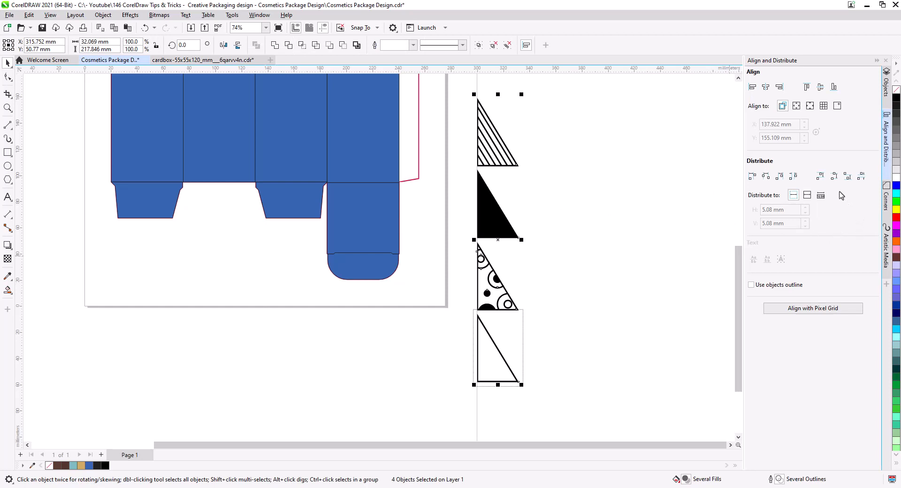
{"action": "left_click", "coordinate": [836, 175]}
{"action": "left_click", "coordinate": [570, 306]}
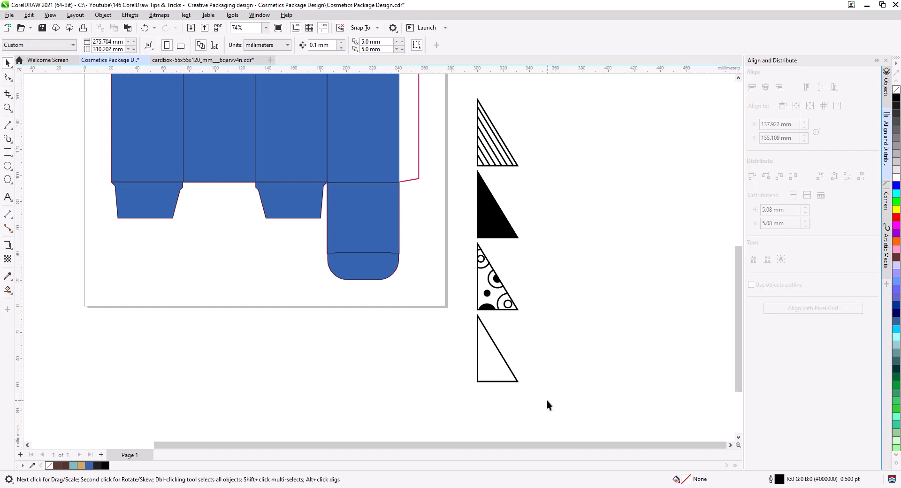
Step: Copy the four-triangle column to the empty area beside it and mirror the copy horizontally and vertically
{"action": "left_click_drag", "start_coordinate": [548, 400], "coordinate": [442, 164]}
{"action": "left_click_drag", "start_coordinate": [444, 100], "coordinate": [444, 101]}
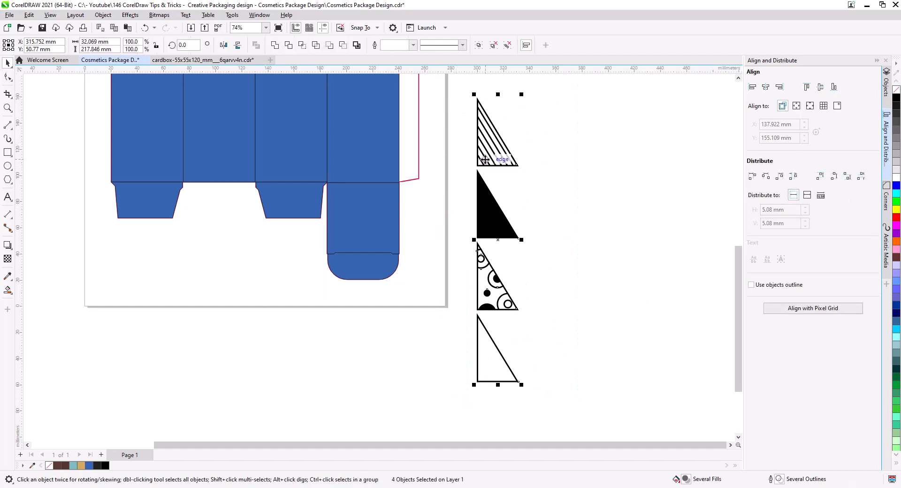
{"action": "left_click_drag", "start_coordinate": [485, 160], "coordinate": [590, 171]}
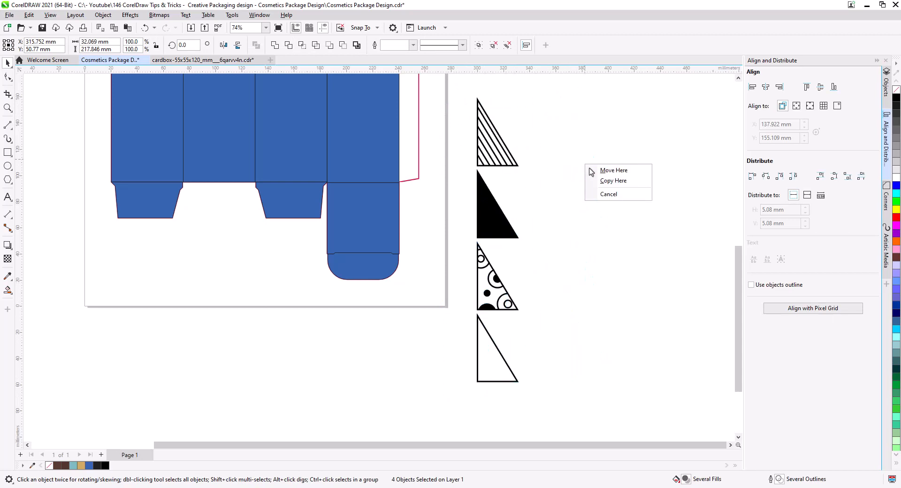
{"action": "left_click", "coordinate": [608, 182]}
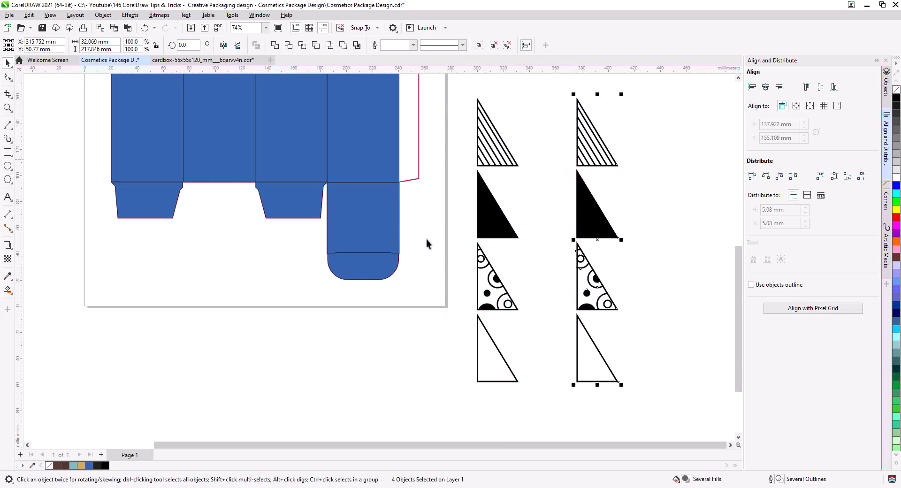
{"action": "left_click", "coordinate": [224, 45]}
{"action": "left_click", "coordinate": [237, 45]}
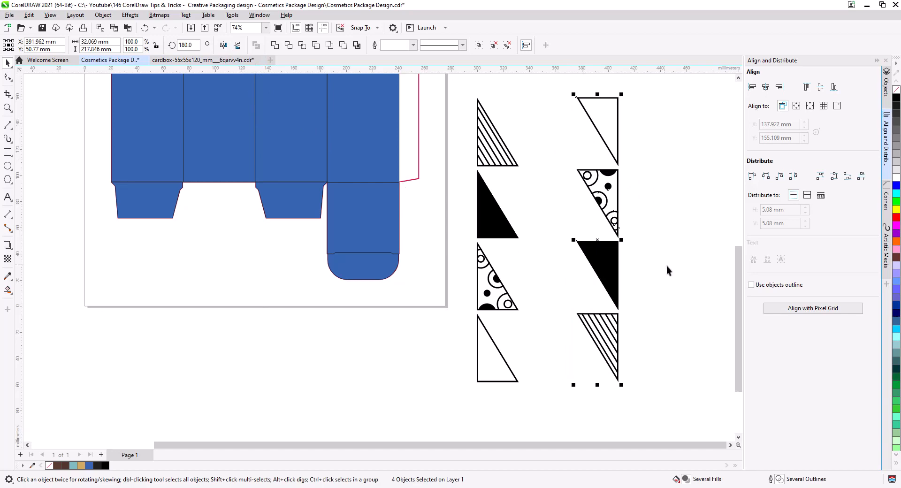
Step: Place the mirrored black, outlined, striped and circle-patterned triangles against the original outlined, circle-patterned, black and striped triangles respectively
{"action": "left_click_drag", "start_coordinate": [613, 275], "coordinate": [518, 348]}
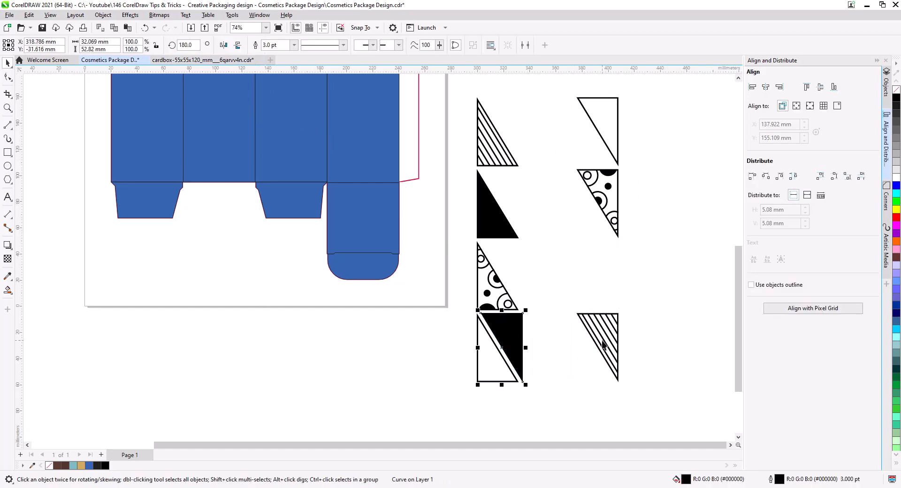
{"action": "left_click_drag", "start_coordinate": [601, 147], "coordinate": [507, 293]}
{"action": "left_click_drag", "start_coordinate": [602, 346], "coordinate": [574, 296]}
{"action": "left_click_drag", "start_coordinate": [591, 309], "coordinate": [528, 220]}
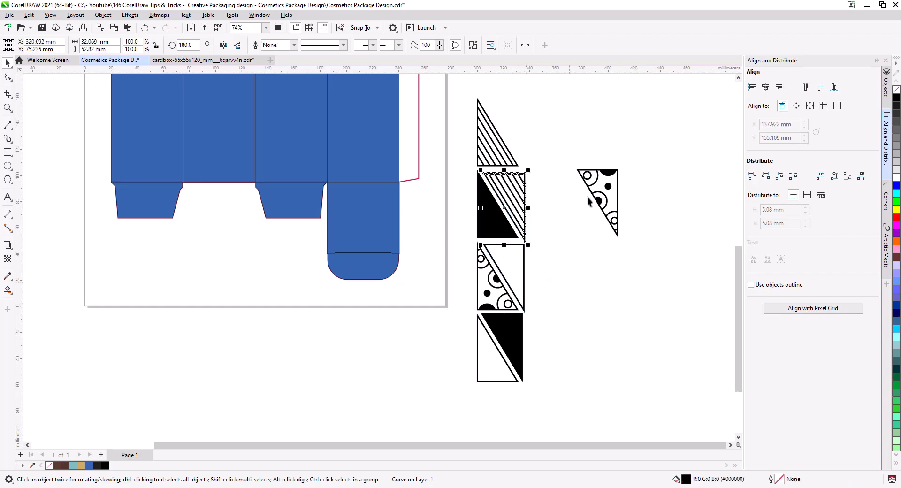
{"action": "left_click_drag", "start_coordinate": [601, 205], "coordinate": [507, 135]}
Step: Align the four mirrored triangles to a common right edge
{"action": "left_click", "coordinate": [514, 192], "text": "shift"}
{"action": "left_click", "coordinate": [524, 274], "text": "shift"}
{"action": "left_click", "coordinate": [513, 333], "text": "shift"}
{"action": "left_click", "coordinate": [780, 88]}
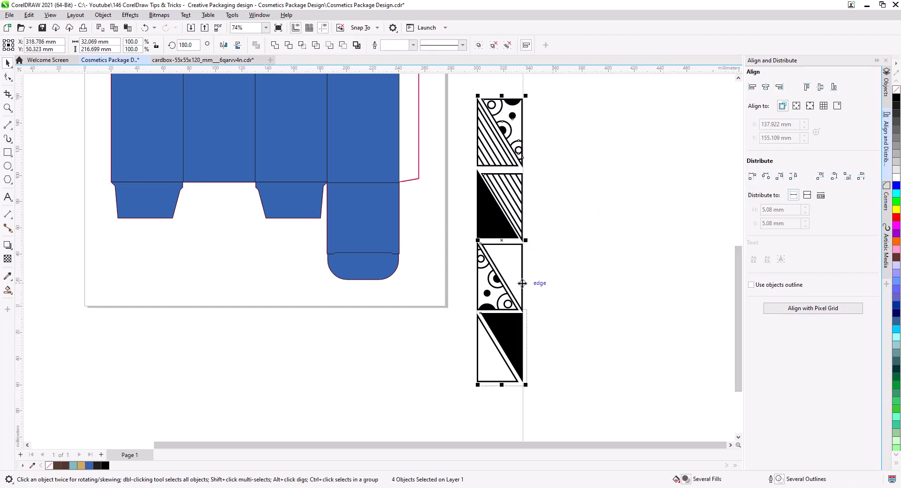
Step: Shift the four mirrored triangles sideways to line up with the width of the original column
{"action": "scroll", "coordinate": [522, 284], "scroll_direction": "up", "scroll_amount": 1}
{"action": "left_click", "coordinate": [531, 280]}
{"action": "left_click", "coordinate": [507, 357], "text": "shift"}
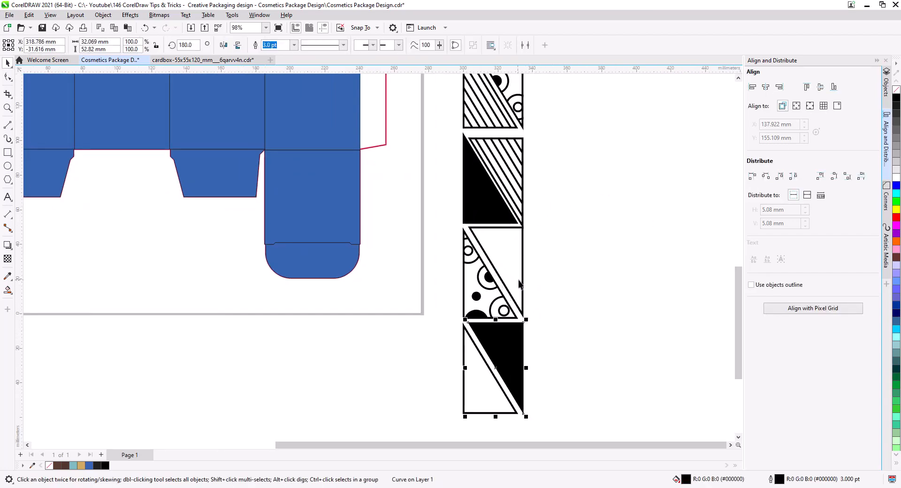
{"action": "left_click", "coordinate": [519, 141], "text": "shift"}
{"action": "key", "text": "ctrl+z"}
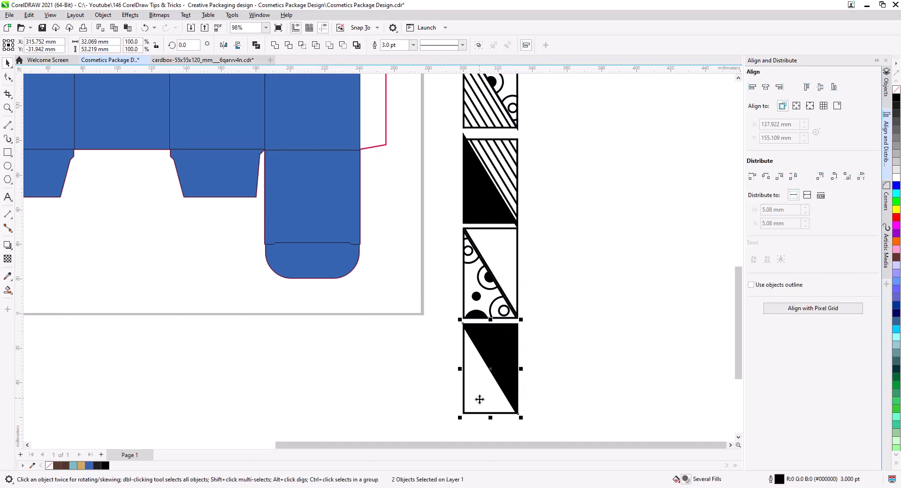
Step: Align the mirrored outlined triangle with the original circle-patterned triangle so the pair forms a rectangle
{"action": "left_click", "coordinate": [491, 253]}
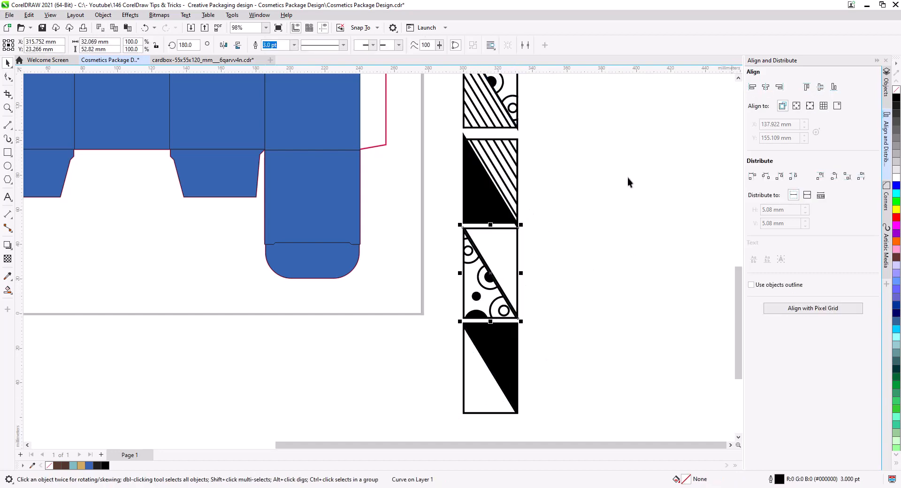
{"action": "left_click", "coordinate": [489, 278], "text": "shift"}
{"action": "left_click", "coordinate": [766, 90]}
{"action": "left_click", "coordinate": [543, 316]}
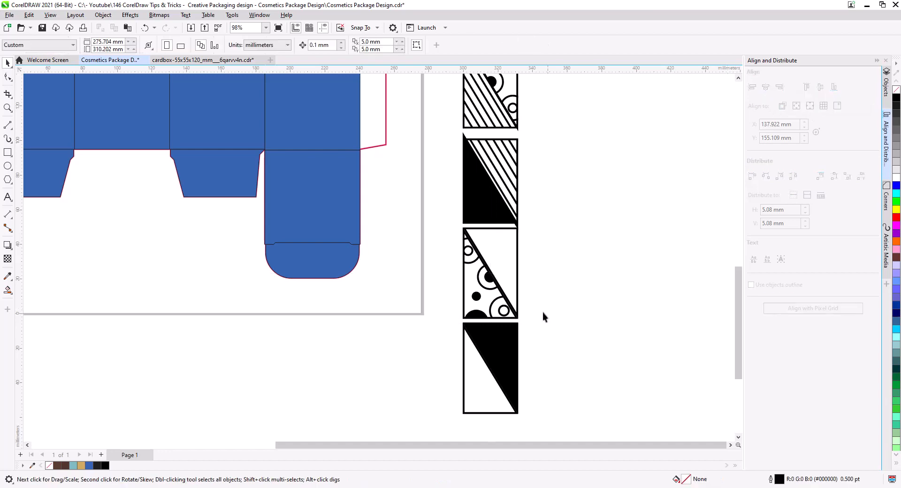
Step: Align the mirrored striped triangle with the black triangle by their horizontal centres and top edges
{"action": "scroll", "coordinate": [508, 297], "scroll_direction": "up", "scroll_amount": 2}
{"action": "left_click", "coordinate": [509, 299]}
{"action": "left_click", "coordinate": [446, 362], "text": "shift"}
{"action": "left_click", "coordinate": [766, 88]}
{"action": "left_click", "coordinate": [807, 87]}
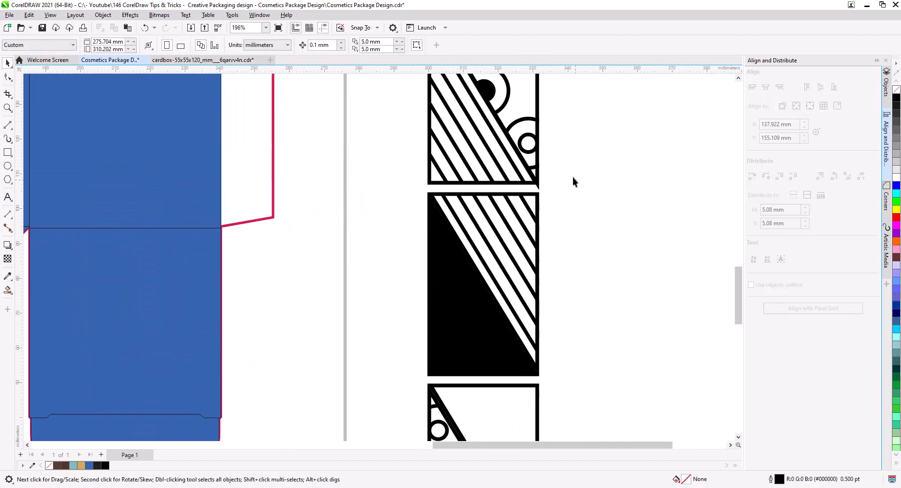
Step: Align the mirrored circle-patterned triangle with the striped triangle at the head of the column
{"action": "scroll", "coordinate": [573, 176], "scroll_direction": "up", "scroll_amount": 2}
{"action": "left_click", "coordinate": [444, 131]}
{"action": "left_click", "coordinate": [529, 146], "text": "shift"}
Step: Nudge the four mirrored triangles upward to leave a thin gap along each diagonal
{"action": "scroll", "coordinate": [626, 264], "scroll_direction": "down", "scroll_amount": 3}
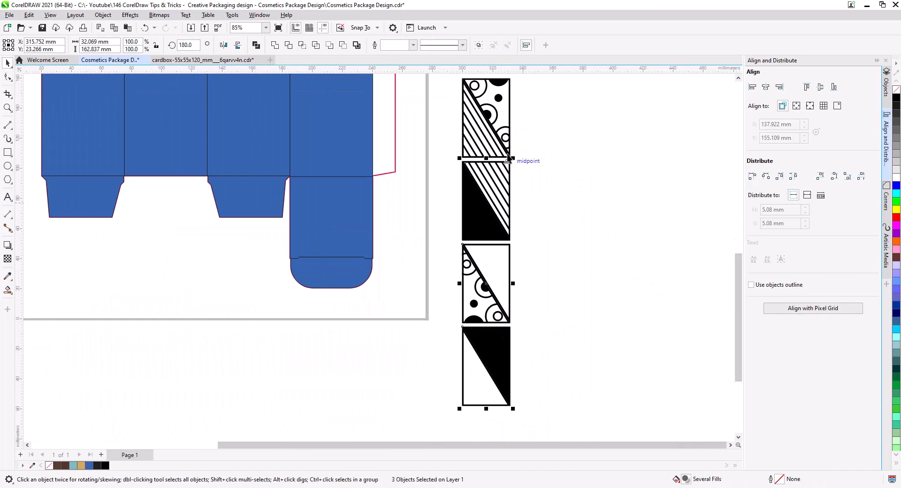
{"action": "scroll", "coordinate": [508, 158], "scroll_direction": "up", "scroll_amount": 1}
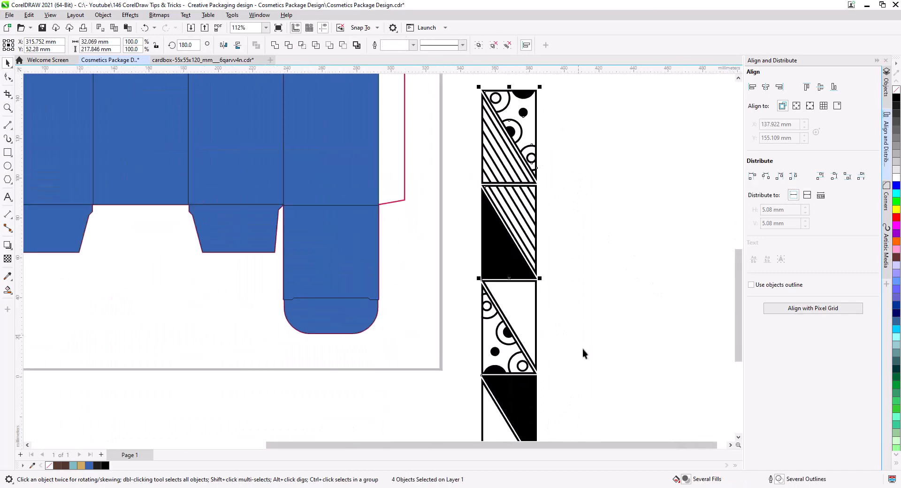
{"action": "scroll", "coordinate": [547, 304], "scroll_direction": "down", "scroll_amount": 1}
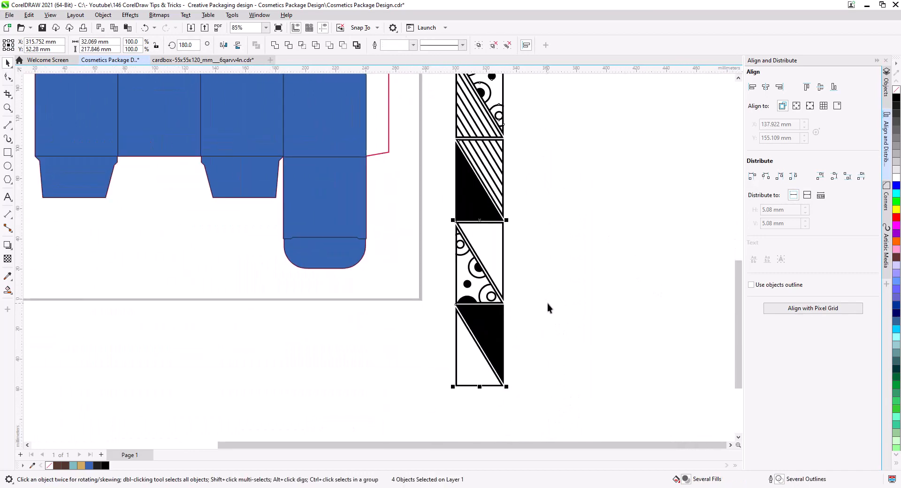
Step: Nudge the uppermost striped and circle-patterned triangle pair slightly upward to adjust its gap to the pair below
{"action": "left_click", "coordinate": [517, 280]}
{"action": "left_click_drag", "start_coordinate": [403, 118], "coordinate": [403, 121]}
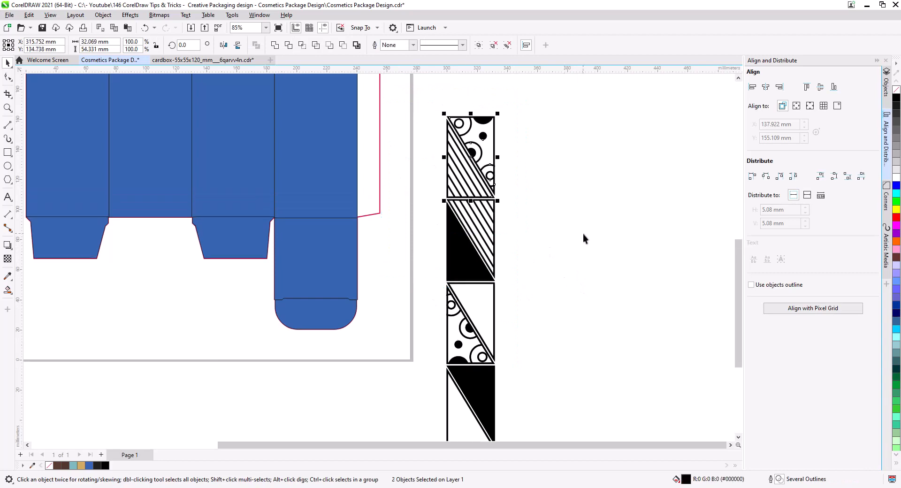
{"action": "scroll", "coordinate": [583, 233], "scroll_direction": "down", "scroll_amount": 1}
{"action": "key", "text": "ctrl+z"}
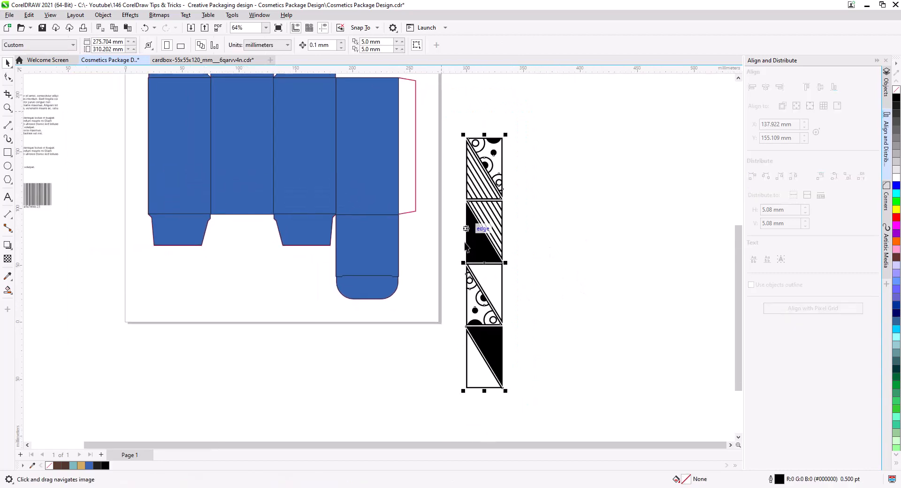
Step: Set the outlines of all eight triangles to scale with the object and group the triangles
{"action": "double_click", "coordinate": [778, 480]}
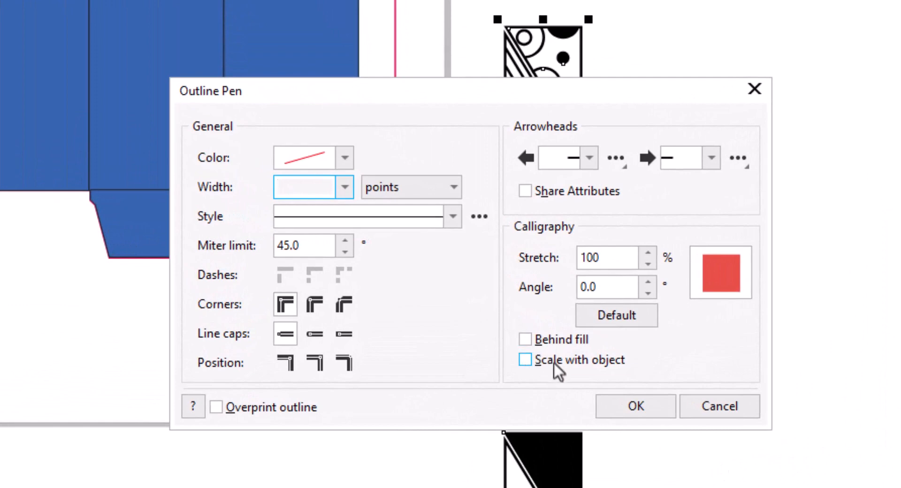
{"action": "left_click", "coordinate": [565, 365]}
{"action": "left_click", "coordinate": [644, 407]}
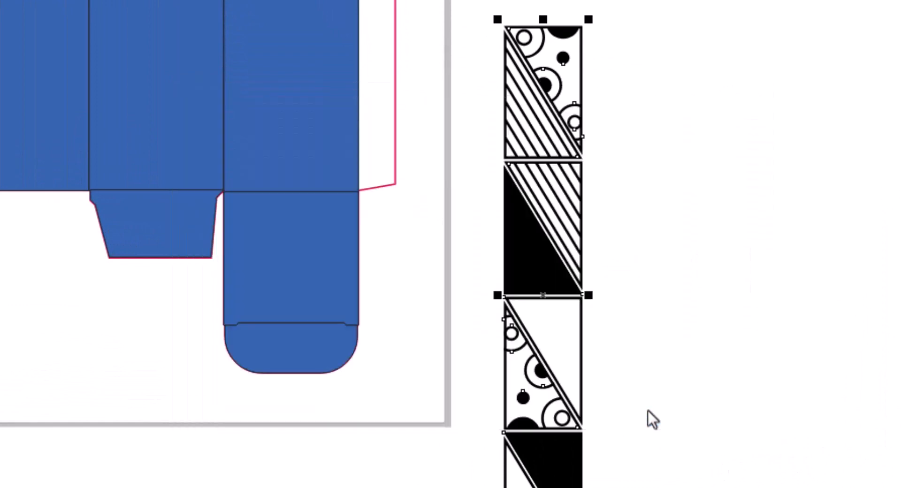
{"action": "left_click_drag", "start_coordinate": [640, 487], "coordinate": [426, 0]}
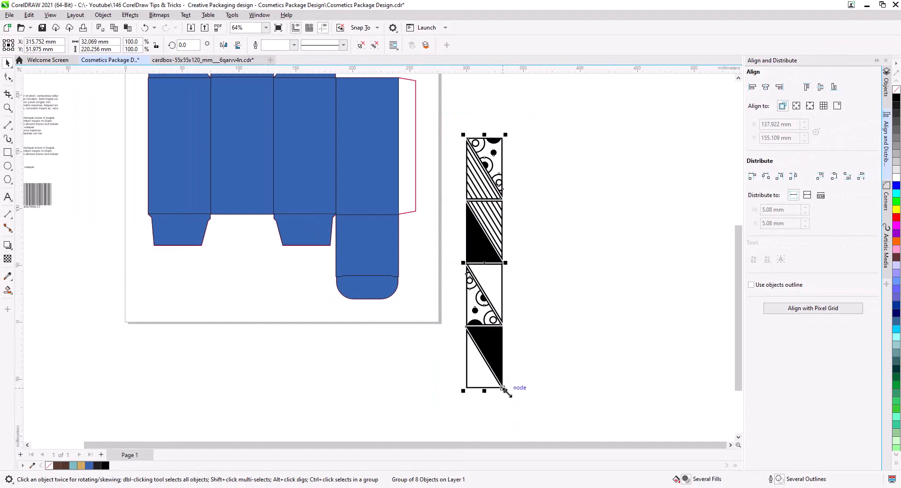
Step: Scale the triangle group to 50% and move it down beside the page edge
{"action": "left_click_drag", "start_coordinate": [504, 389], "coordinate": [488, 296]}
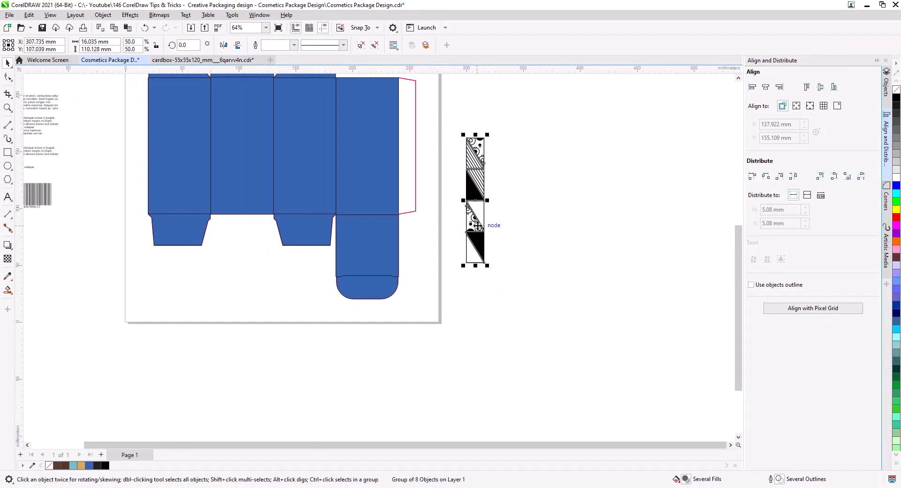
{"action": "left_click_drag", "start_coordinate": [477, 227], "coordinate": [466, 291]}
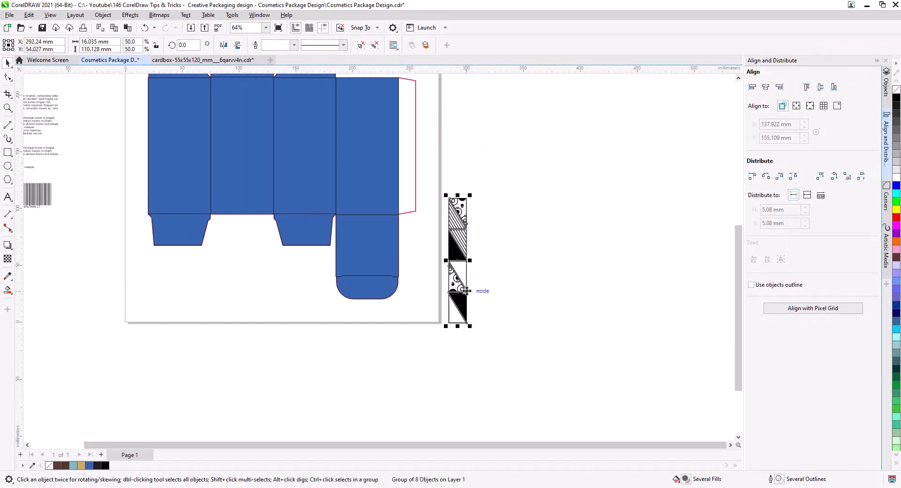
Step: Stack three copies of the triangle group directly above the original in one continuous column beside the page
{"action": "scroll", "coordinate": [466, 291], "scroll_direction": "up", "scroll_amount": 3}
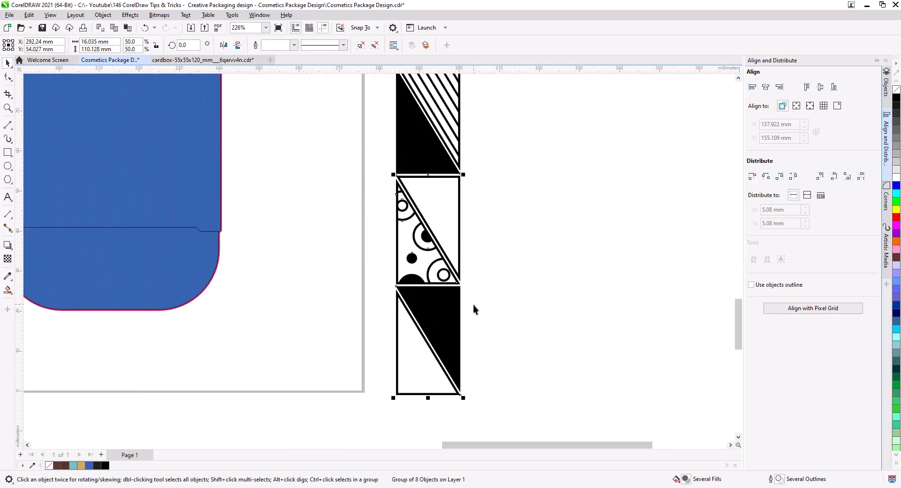
{"action": "scroll", "coordinate": [473, 305], "scroll_direction": "down", "scroll_amount": 2}
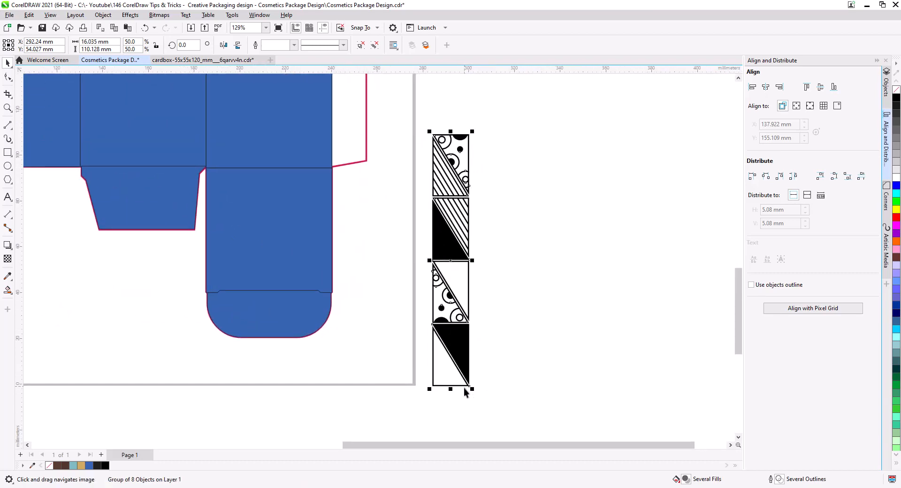
{"action": "left_click_drag", "start_coordinate": [463, 388], "coordinate": [452, 181]}
{"action": "left_click", "coordinate": [471, 196]}
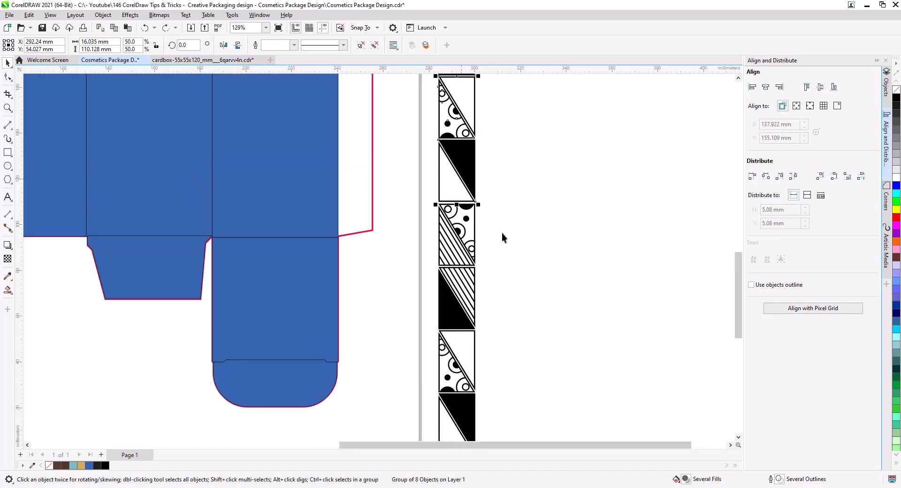
{"action": "scroll", "coordinate": [502, 233], "scroll_direction": "down", "scroll_amount": 4}
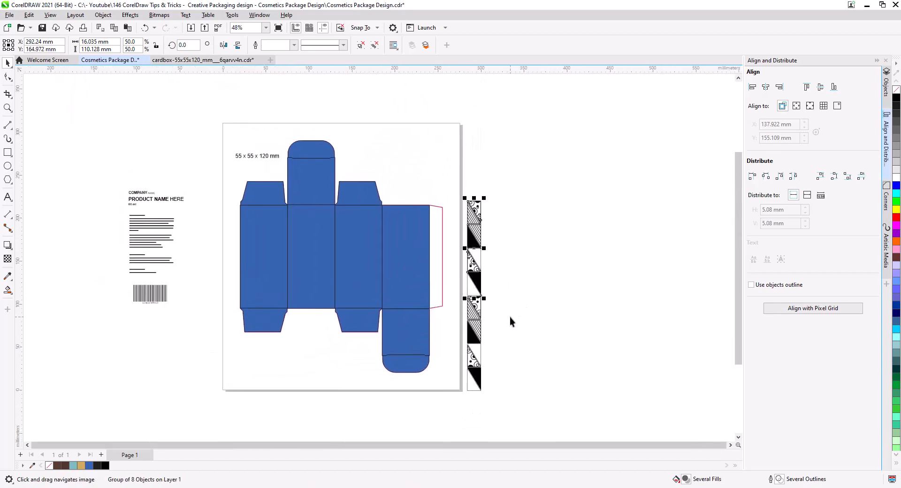
{"action": "key", "text": "ctrl+d"}
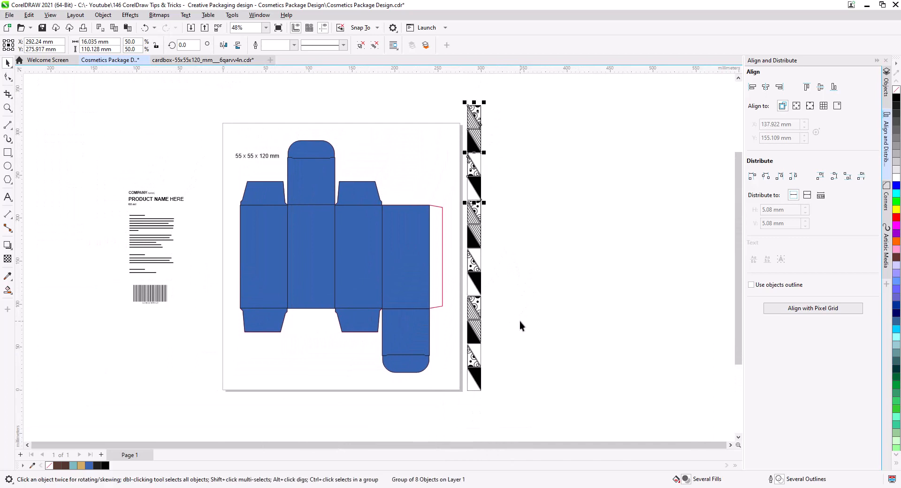
{"action": "key", "text": "ctrl+d"}
Step: Group the four stacked triangle groups and scale the strip down proportionally to about 10 × 279 mm
{"action": "scroll", "coordinate": [506, 383], "scroll_direction": "down", "scroll_amount": 2}
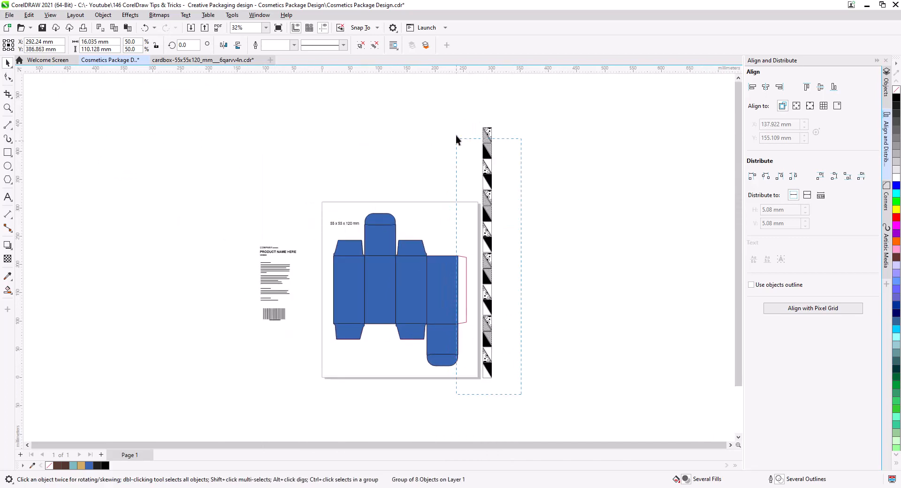
{"action": "key", "text": "ctrl+g"}
{"action": "left_click_drag", "start_coordinate": [498, 123], "coordinate": [495, 192]}
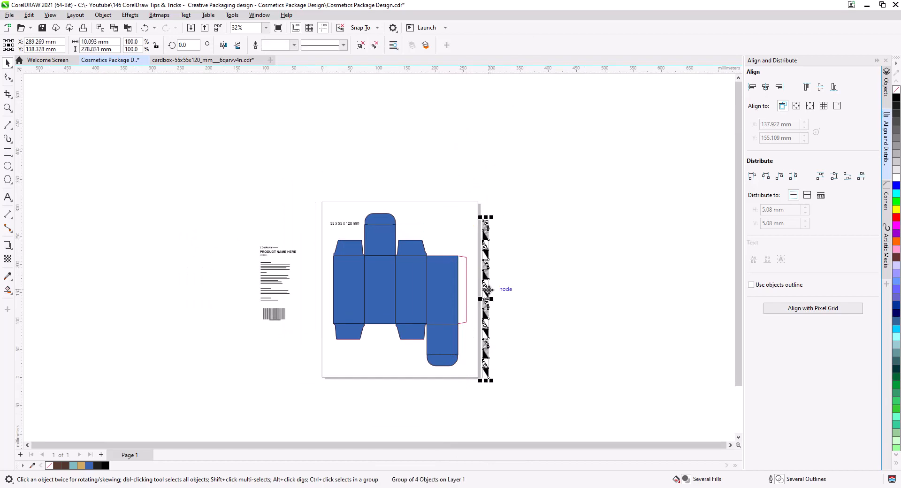
Step: Place the strip near the left edge of the box's second panel and scale it to 72.1%, starting at the top flap fold
{"action": "left_click_drag", "start_coordinate": [487, 293], "coordinate": [377, 284]}
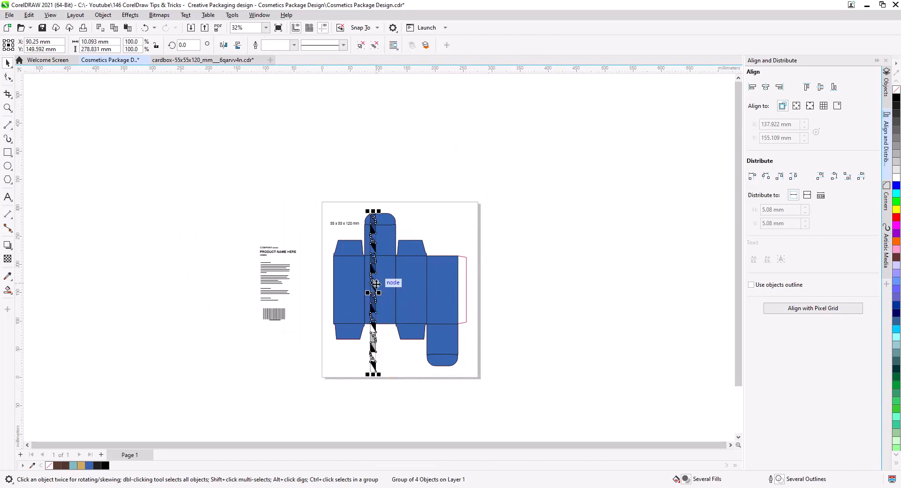
{"action": "scroll", "coordinate": [378, 287], "scroll_direction": "up", "scroll_amount": 5}
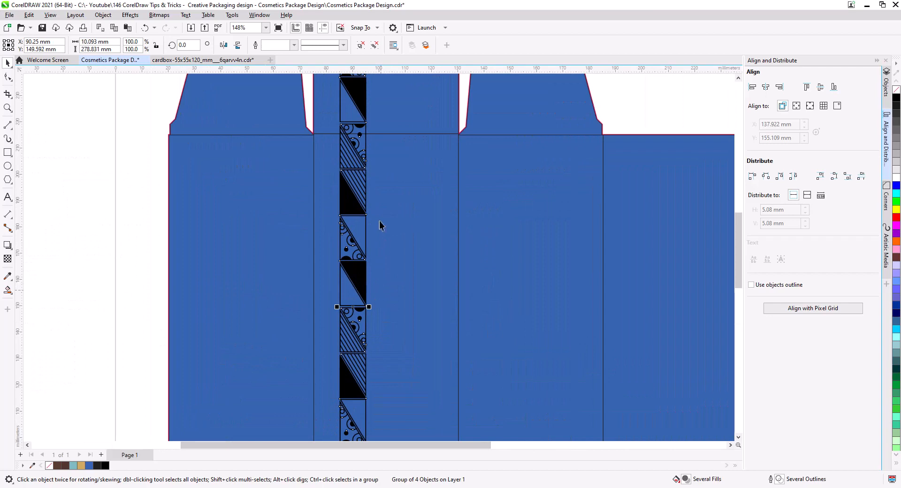
{"action": "scroll", "coordinate": [381, 257], "scroll_direction": "down", "scroll_amount": 1}
{"action": "left_click_drag", "start_coordinate": [389, 236], "coordinate": [385, 334]}
{"action": "left_click_drag", "start_coordinate": [367, 109], "coordinate": [369, 173]}
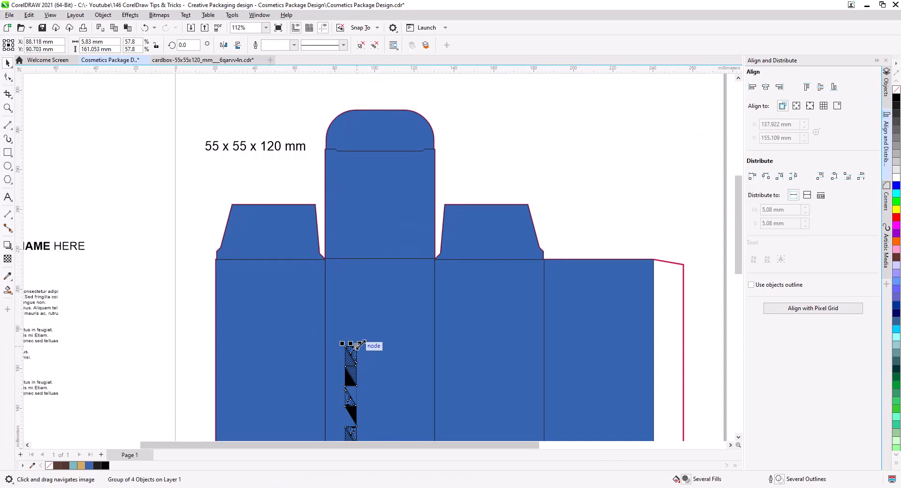
{"action": "left_click_drag", "start_coordinate": [359, 343], "coordinate": [346, 178]}
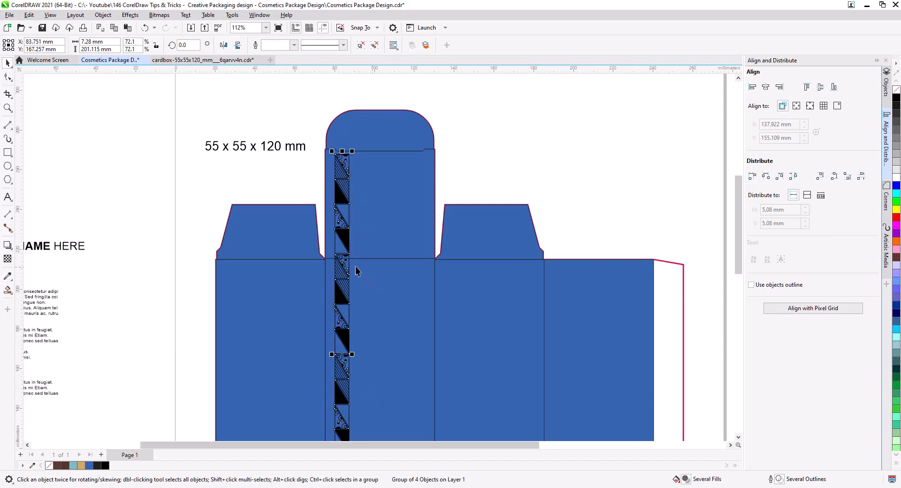
{"action": "left_click_drag", "start_coordinate": [348, 271], "coordinate": [355, 273]}
{"action": "left_click_drag", "start_coordinate": [356, 276], "coordinate": [355, 277]}
Step: Draw horizontal guide lines about 165 mm long at the upper lid fold and about 78 mm long at the lower lid fold
{"action": "scroll", "coordinate": [374, 300], "scroll_direction": "down", "scroll_amount": 3}
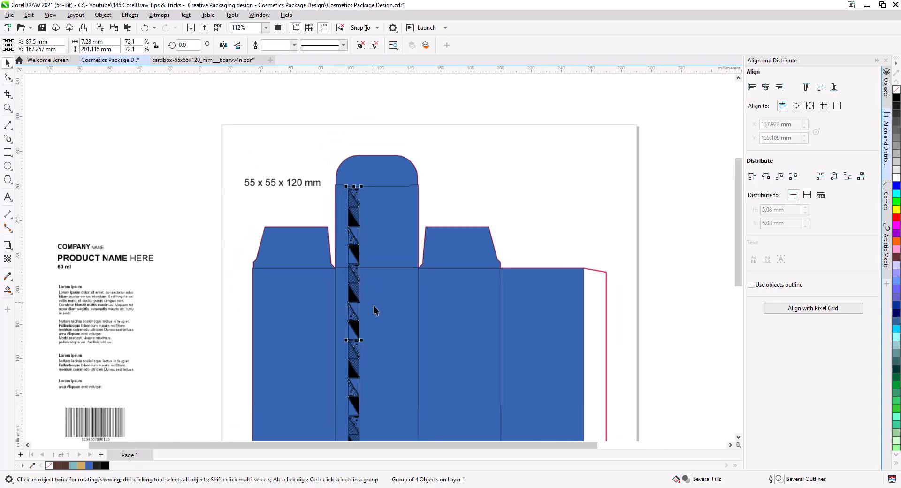
{"action": "left_click_drag", "start_coordinate": [394, 339], "coordinate": [385, 244]}
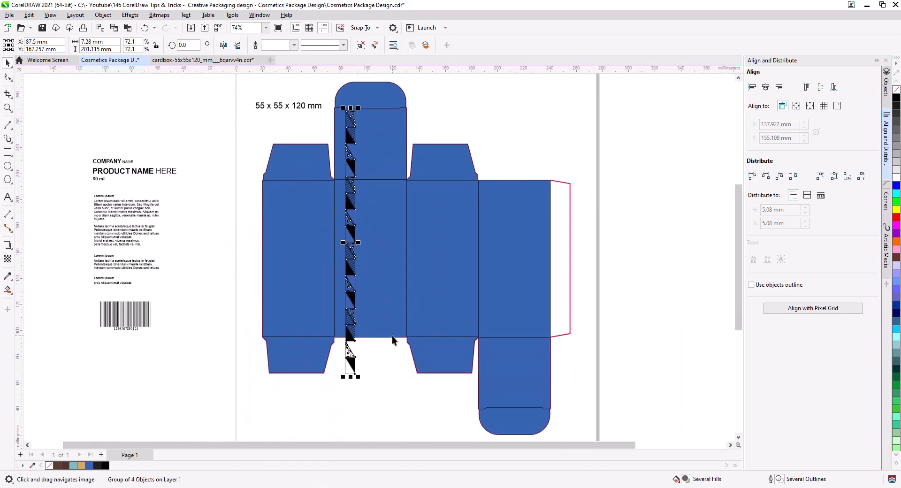
{"action": "scroll", "coordinate": [393, 336], "scroll_direction": "up", "scroll_amount": 2}
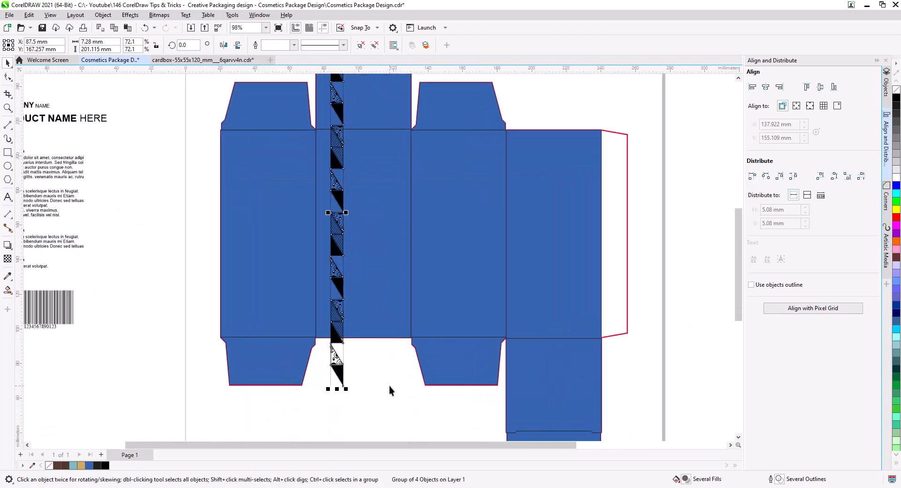
{"action": "scroll", "coordinate": [390, 385], "scroll_direction": "down", "scroll_amount": 2}
{"action": "left_click_drag", "start_coordinate": [396, 389], "coordinate": [365, 368]}
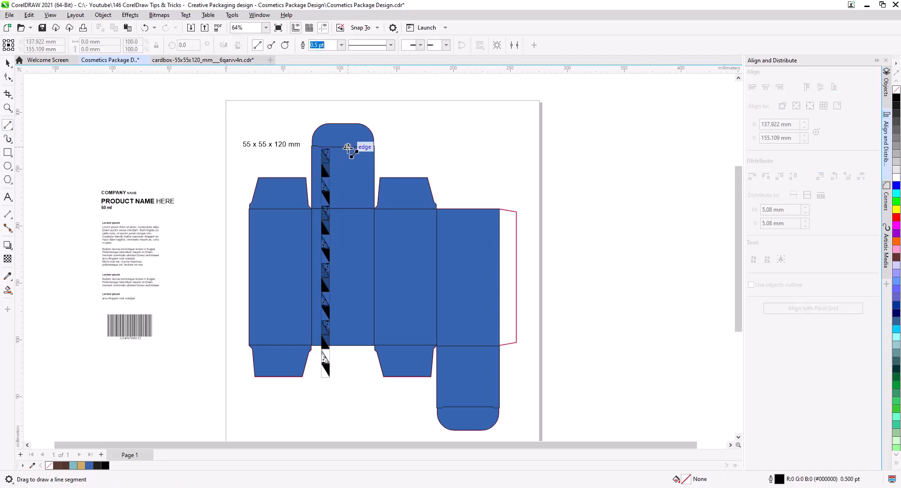
{"action": "left_click_drag", "start_coordinate": [536, 150], "coordinate": [539, 148]}
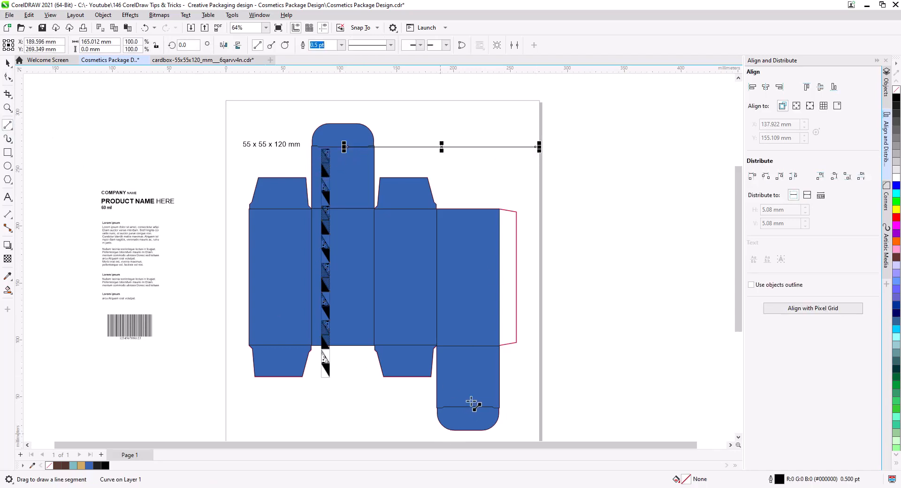
{"action": "left_click_drag", "start_coordinate": [557, 405], "coordinate": [561, 407]}
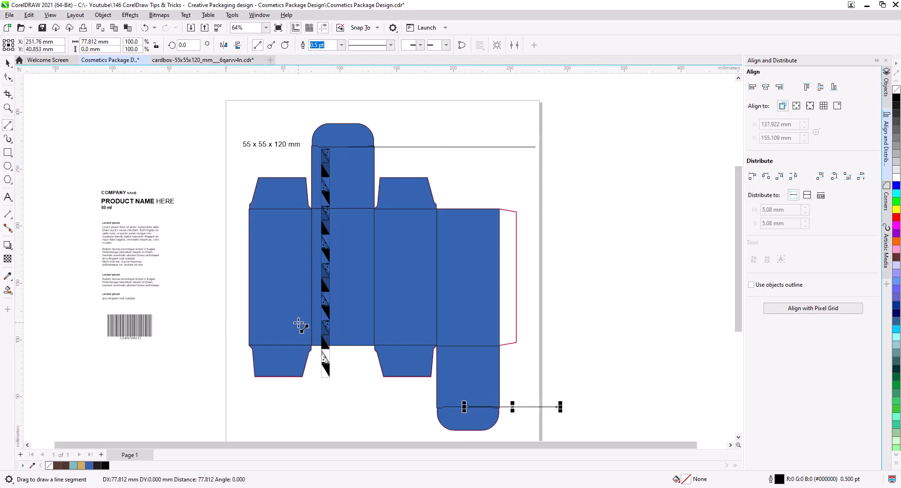
Step: Copy the height spanned by the two guide lines and apply it to the strip proportionally as 228.497 mm
{"action": "key", "text": "space"}
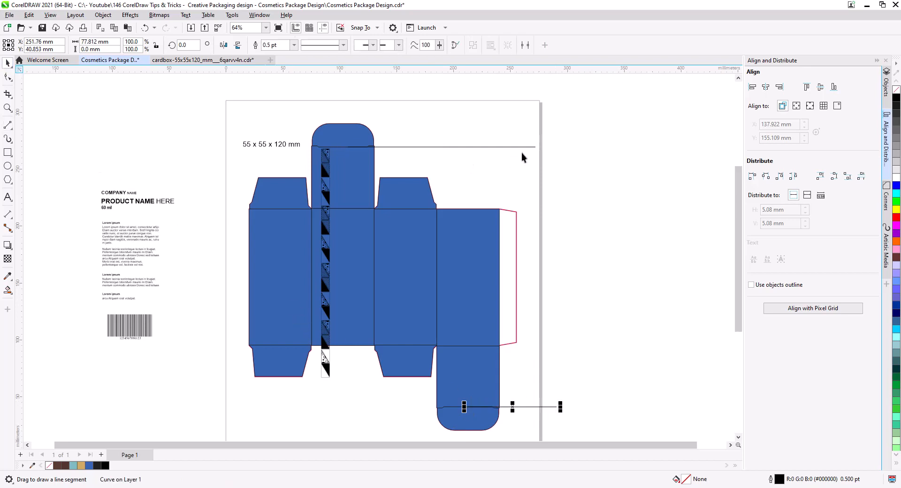
{"action": "left_click", "coordinate": [523, 146], "text": "shift"}
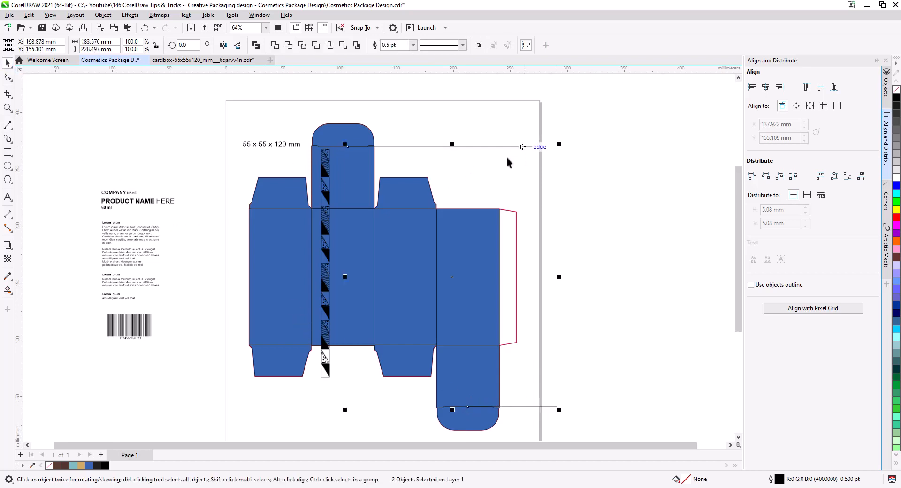
{"action": "right_click", "coordinate": [90, 50]}
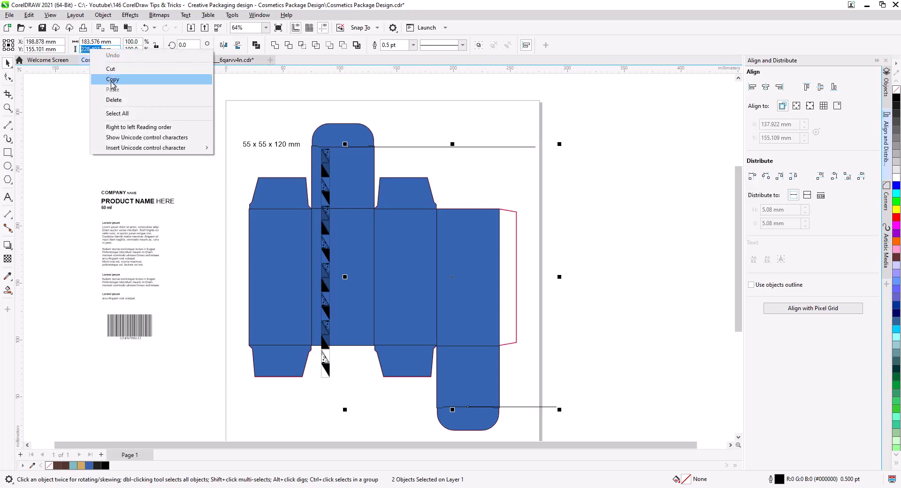
{"action": "left_click", "coordinate": [110, 79]}
{"action": "left_click", "coordinate": [252, 205]}
{"action": "left_click", "coordinate": [325, 234]}
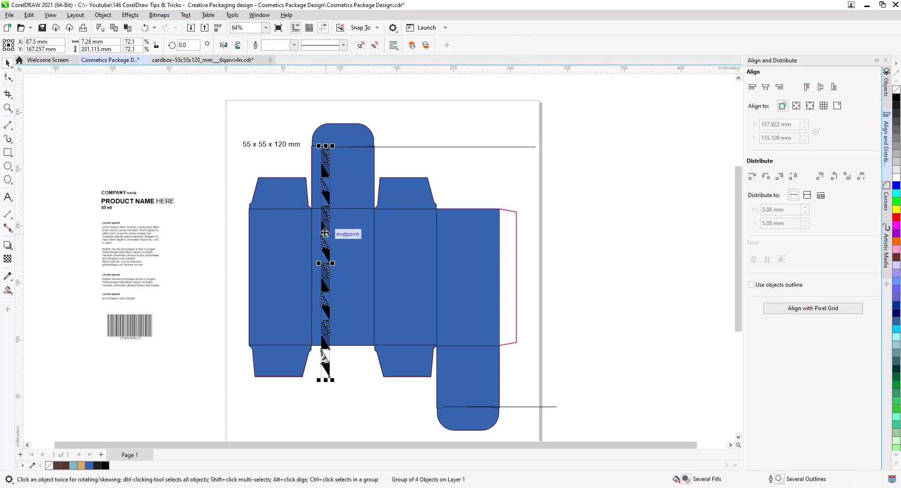
{"action": "right_click", "coordinate": [89, 49]}
{"action": "left_click", "coordinate": [120, 92]}
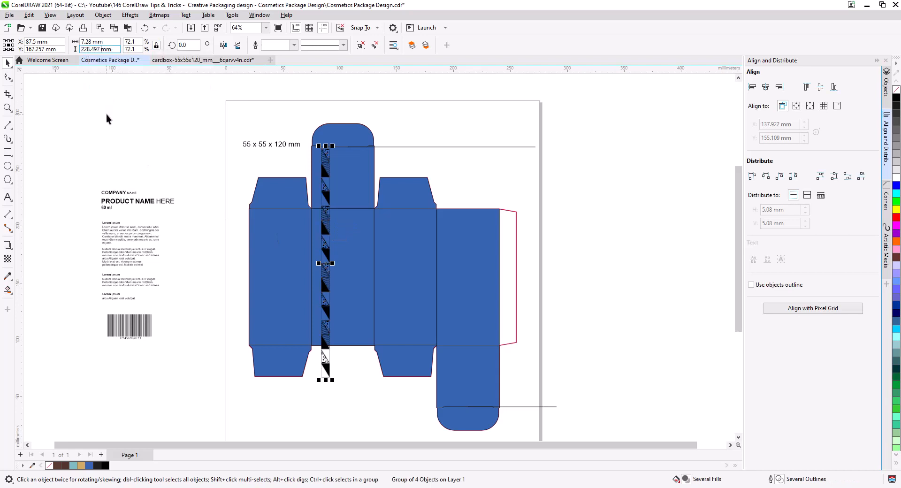
{"action": "key", "text": "Return"}
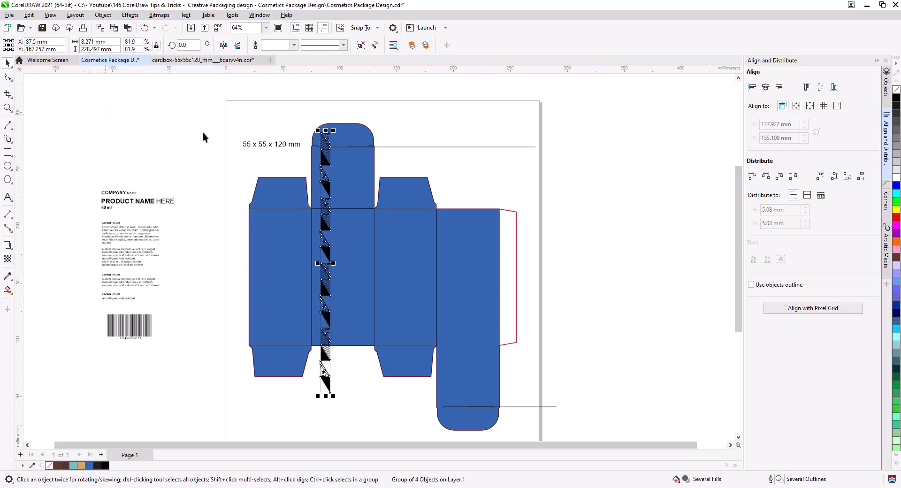
Step: Move the strip down so its top meets the upper guide line and shift it about 2 mm towards the panel's left edge
{"action": "scroll", "coordinate": [320, 166], "scroll_direction": "up", "scroll_amount": 5}
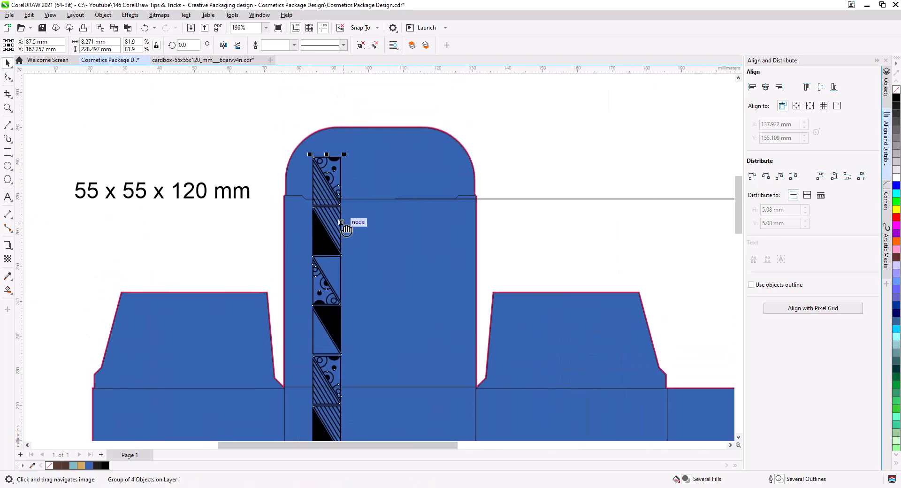
{"action": "left_click_drag", "start_coordinate": [335, 186], "coordinate": [335, 228]}
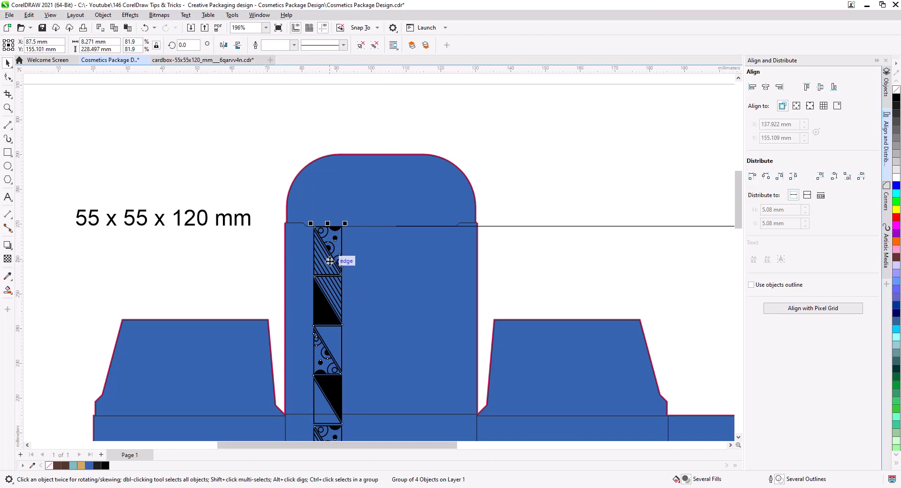
{"action": "left_click_drag", "start_coordinate": [330, 261], "coordinate": [323, 261]}
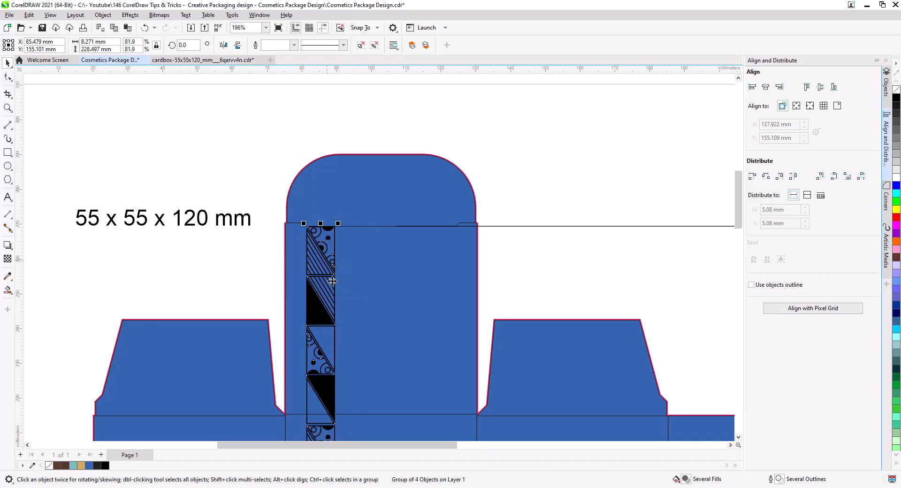
Step: Delete the upper guide line at the lid fold
{"action": "scroll", "coordinate": [359, 316], "scroll_direction": "down", "scroll_amount": 1}
{"action": "scroll", "coordinate": [359, 315], "scroll_direction": "down", "scroll_amount": 2}
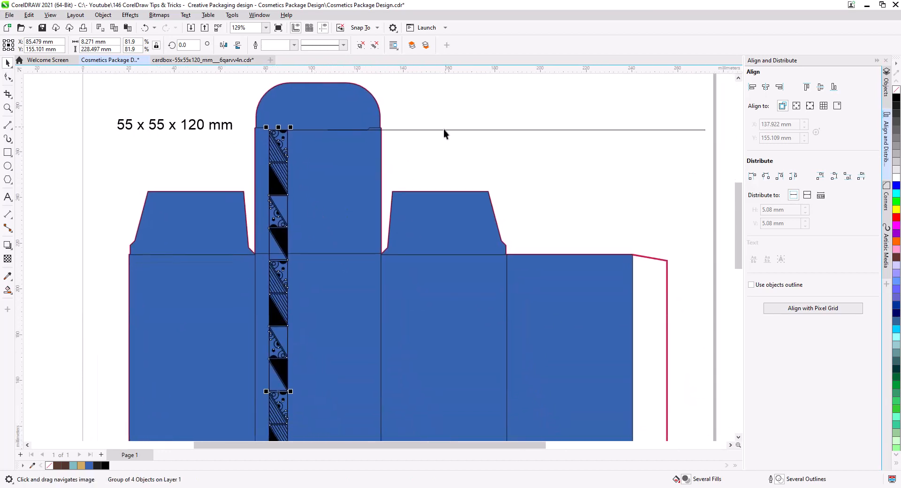
{"action": "left_click", "coordinate": [443, 130]}
{"action": "left_click", "coordinate": [428, 162]}
Step: Draw a spacer rectangle about 6 × 5 mm filling the gap between the second panel's left fold line and the strip
{"action": "scroll", "coordinate": [427, 181], "scroll_direction": "down", "scroll_amount": 2}
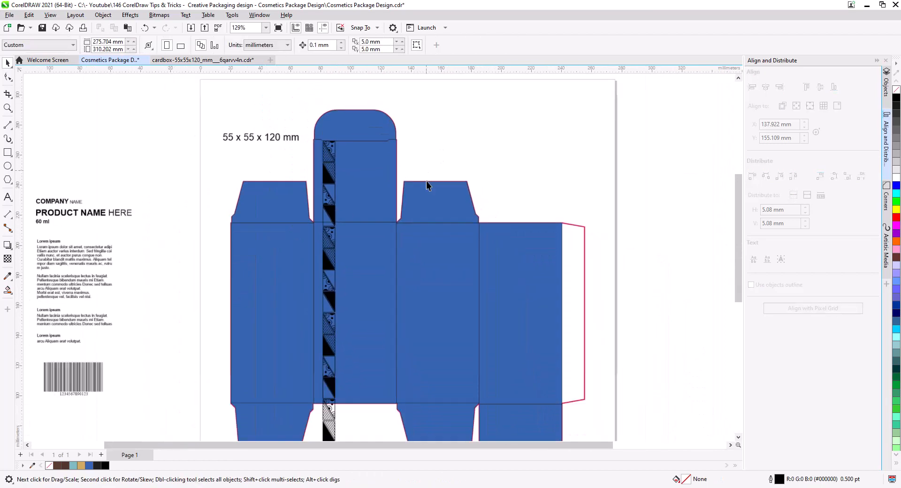
{"action": "left_click", "coordinate": [303, 239]}
{"action": "scroll", "coordinate": [313, 241], "scroll_direction": "up", "scroll_amount": 3}
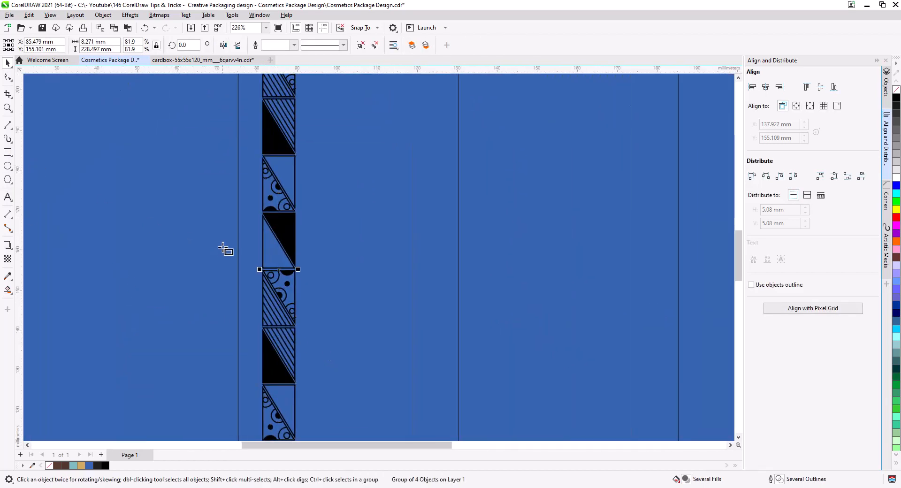
{"action": "key", "text": "F6"}
{"action": "left_click_drag", "start_coordinate": [239, 238], "coordinate": [263, 258]}
Step: Copy the strip with its spacer rectangle to the fourth panel, snapping the spacer to that panel's left fold line
{"action": "left_click", "coordinate": [8, 64]}
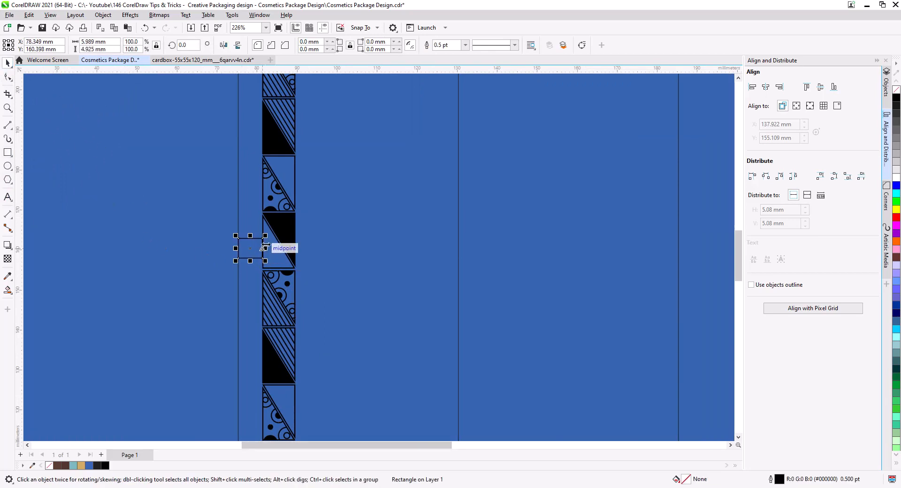
{"action": "left_click", "coordinate": [284, 232], "text": "shift"}
{"action": "left_click_drag", "start_coordinate": [239, 252], "coordinate": [681, 256]}
Step: Delete the spacer rectangles beside both triangle strips
{"action": "left_click", "coordinate": [691, 270]}
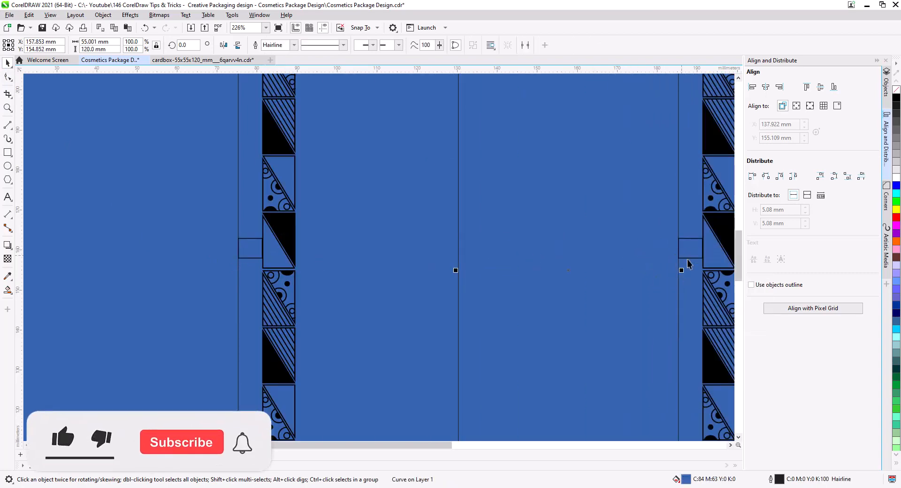
{"action": "left_click", "coordinate": [690, 259]}
{"action": "key", "text": "Escape"}
{"action": "scroll", "coordinate": [466, 302], "scroll_direction": "down", "scroll_amount": 3}
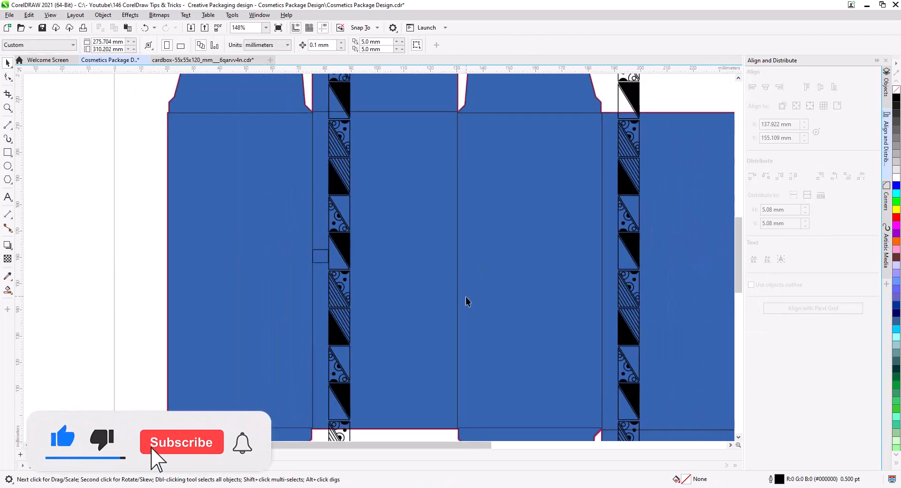
{"action": "left_click", "coordinate": [337, 267]}
{"action": "key", "text": "Delete"}
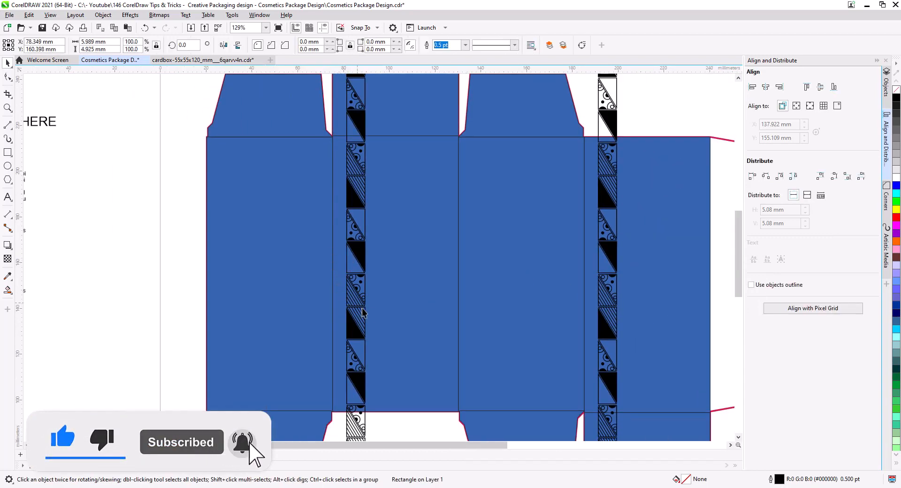
Step: Draw a rectangle about 46 × 184 mm covering the fourth panel's strip from the bottom fold line to beyond its upper end
{"action": "left_click_drag", "start_coordinate": [453, 314], "coordinate": [389, 269]}
{"action": "scroll", "coordinate": [387, 269], "scroll_direction": "down", "scroll_amount": 2}
{"action": "left_click_drag", "start_coordinate": [417, 298], "coordinate": [400, 257]}
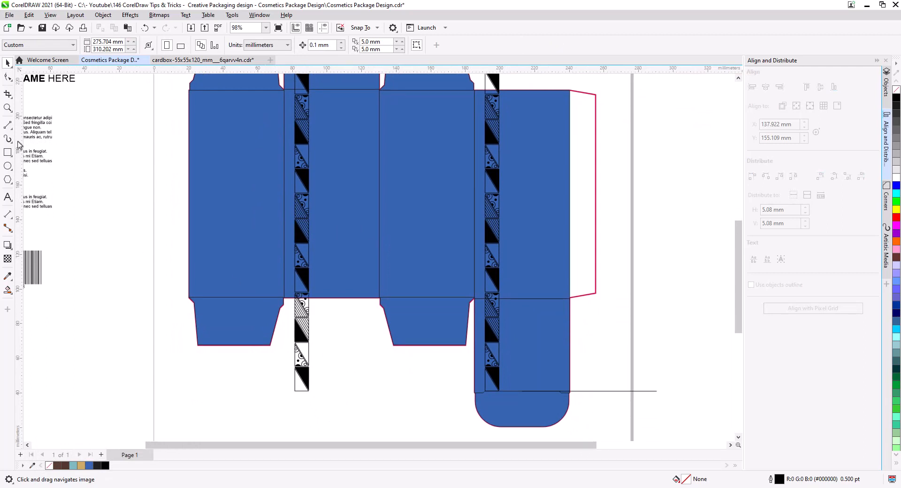
{"action": "left_click", "coordinate": [7, 153]}
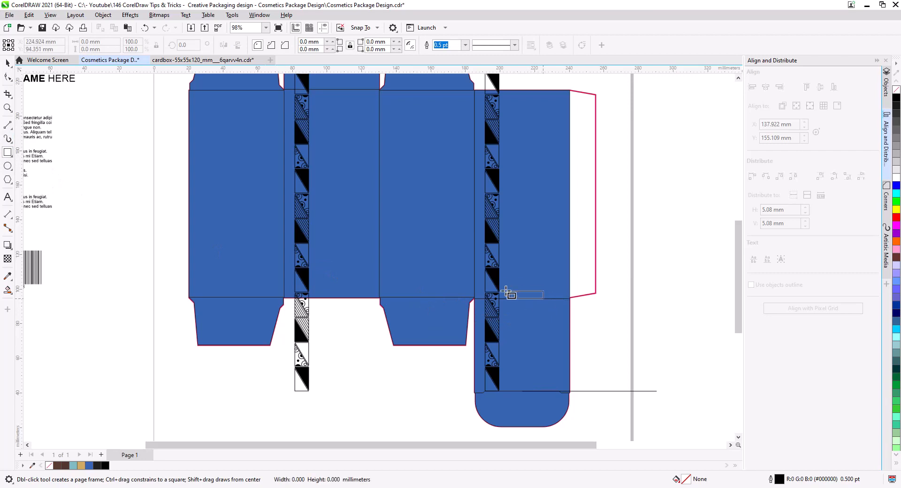
{"action": "left_click_drag", "start_coordinate": [507, 292], "coordinate": [460, 155]}
{"action": "left_click_drag", "start_coordinate": [503, 191], "coordinate": [482, 357]}
{"action": "key", "text": "space"}
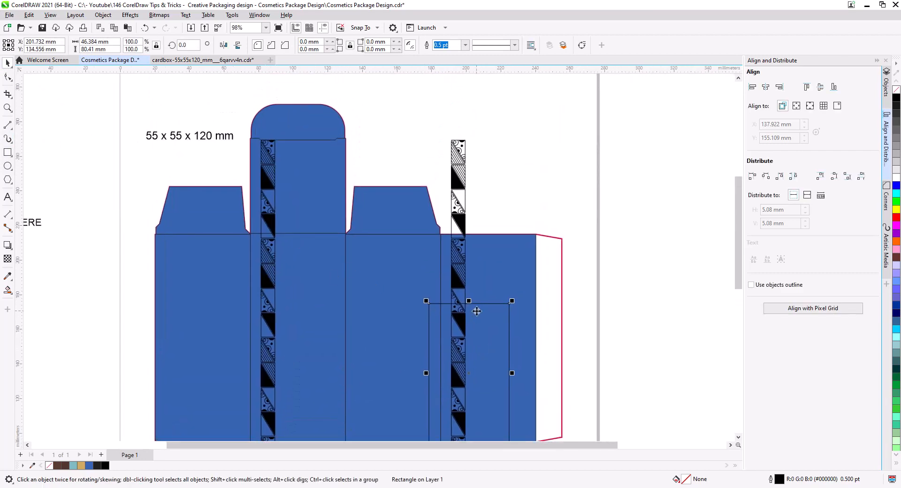
{"action": "left_click_drag", "start_coordinate": [469, 301], "coordinate": [469, 123]}
Step: Trim the fourth panel's triangle strip with the covering rectangle and delete the rectangle
{"action": "left_click", "coordinate": [466, 167], "text": "shift"}
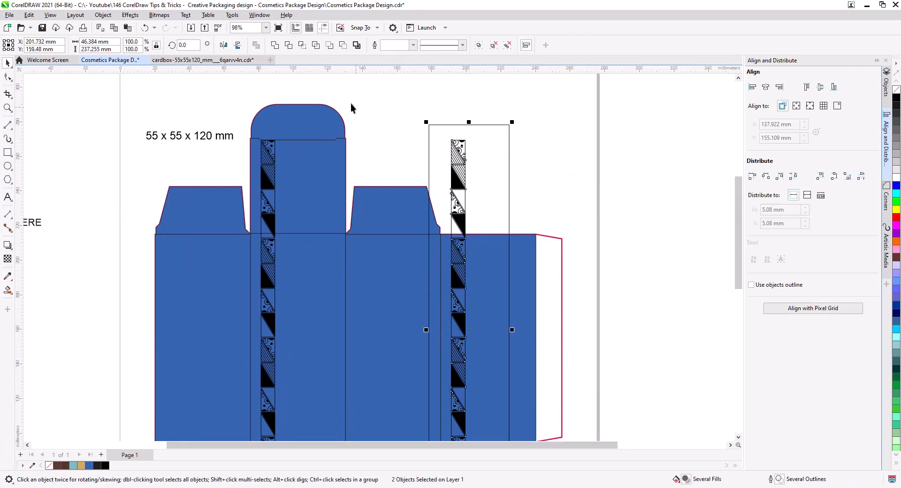
{"action": "left_click", "coordinate": [289, 47]}
{"action": "left_click", "coordinate": [454, 125]}
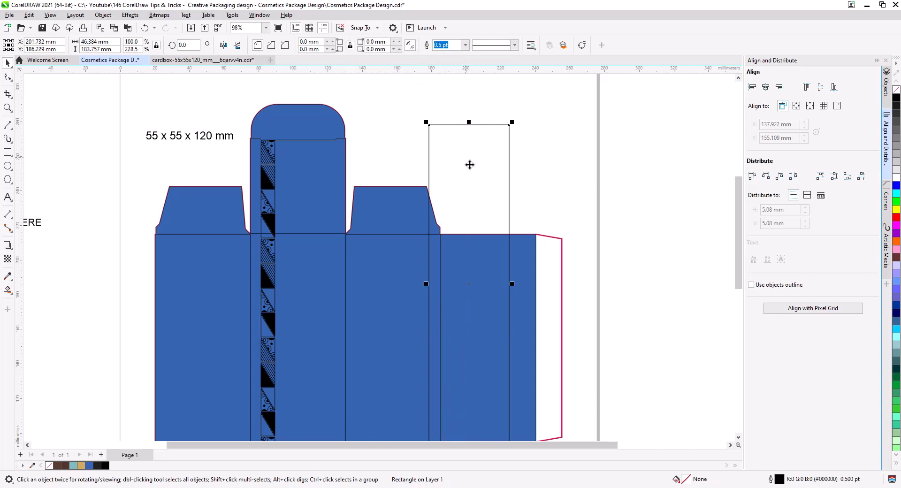
{"action": "key", "text": "Delete"}
Step: Draw a rectangle about 38 × 64 mm over the part of the strip hanging below the second panel's bottom edge
{"action": "left_click_drag", "start_coordinate": [546, 320], "coordinate": [587, 156]}
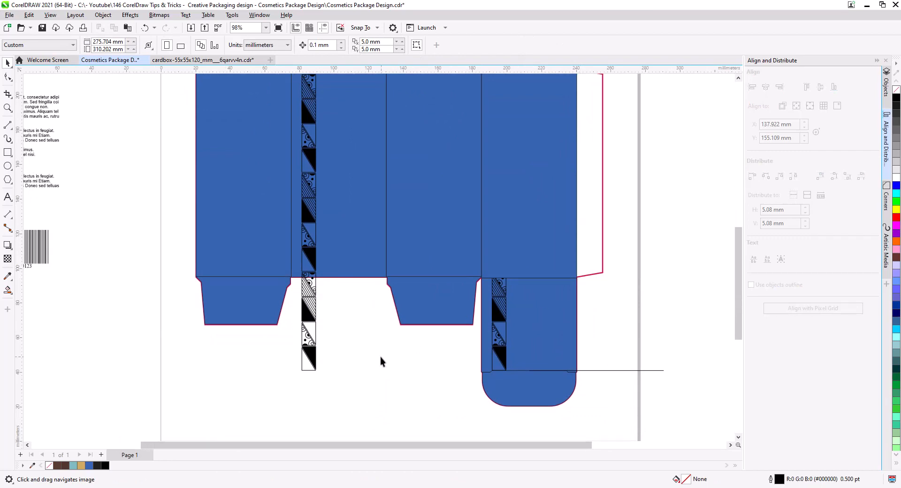
{"action": "left_click_drag", "start_coordinate": [381, 361], "coordinate": [475, 394]}
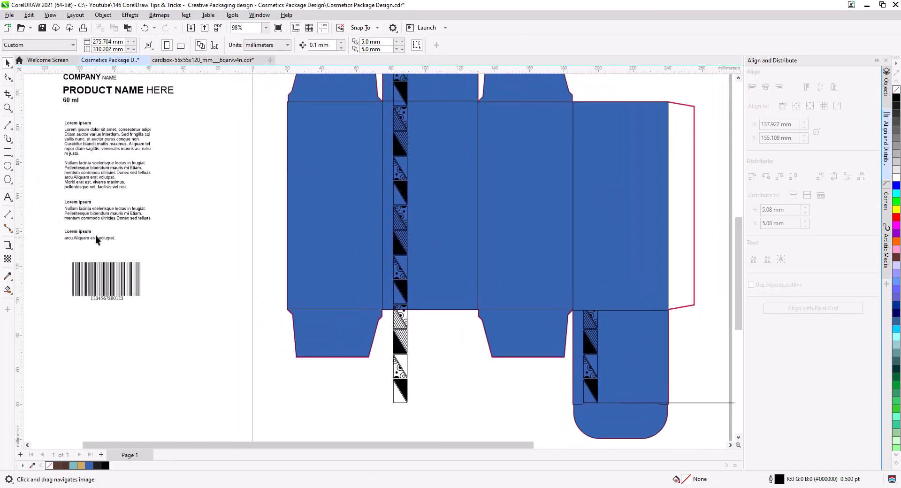
{"action": "left_click", "coordinate": [8, 154]}
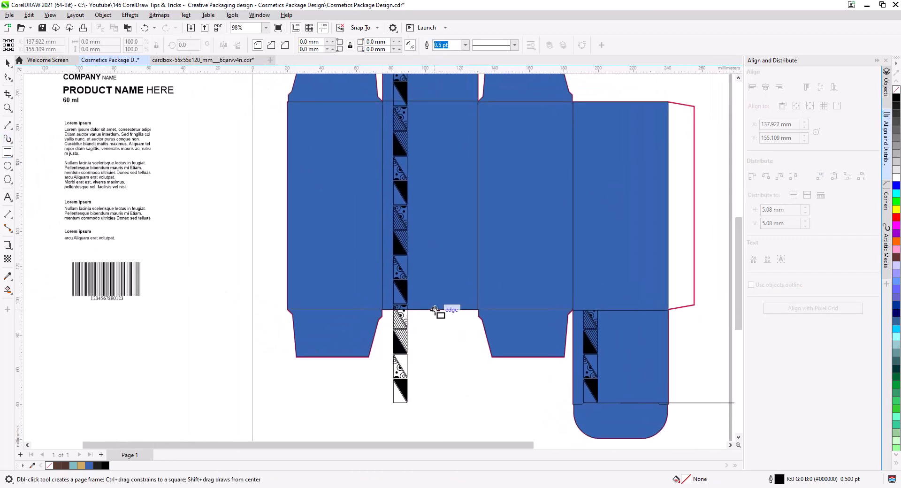
{"action": "left_click_drag", "start_coordinate": [436, 310], "coordinate": [369, 420]}
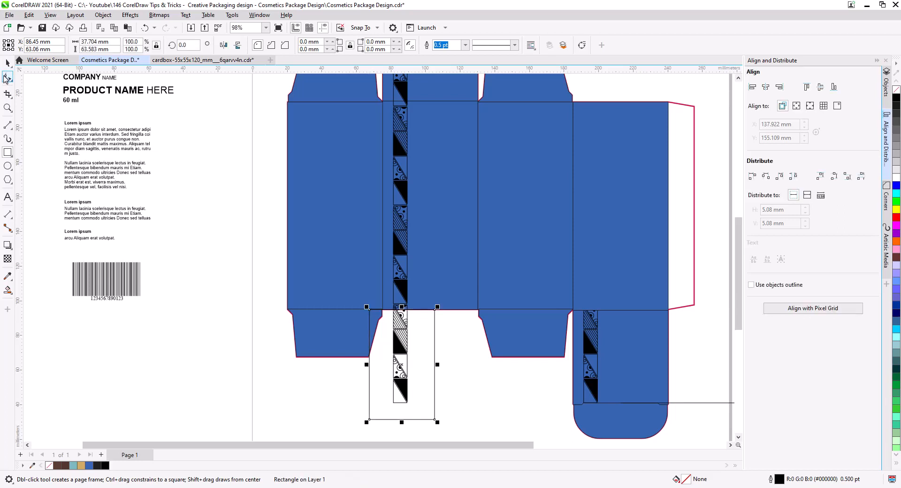
{"action": "left_click", "coordinate": [7, 62]}
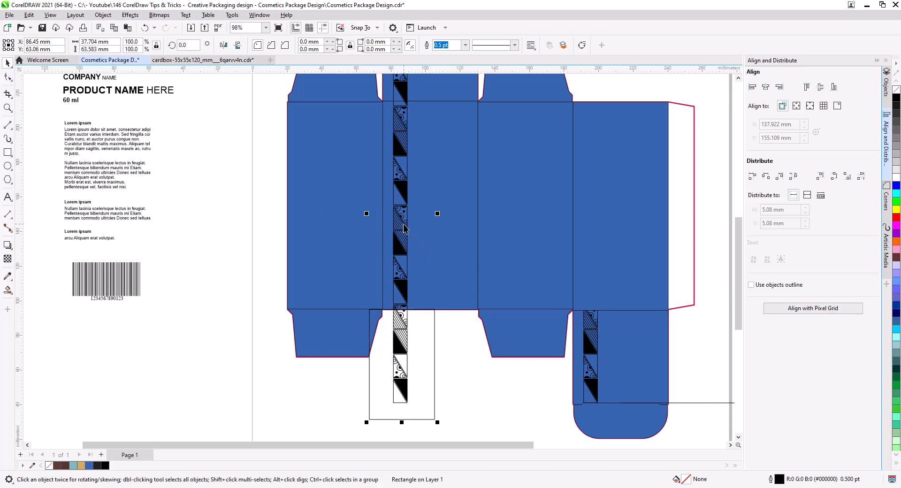
Step: Trim the second panel's triangle strip with the rectangle below the bottom edge and delete the rectangle
{"action": "left_click", "coordinate": [404, 229], "text": "shift"}
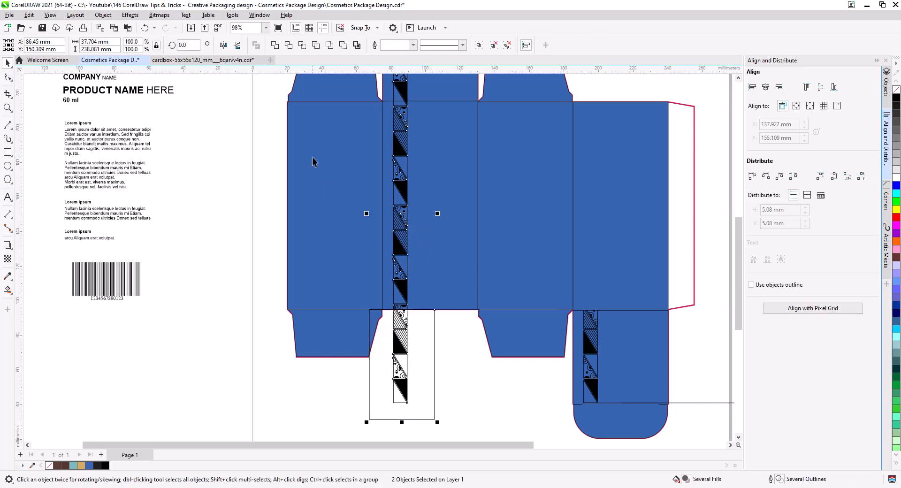
{"action": "left_click", "coordinate": [289, 45]}
{"action": "left_click", "coordinate": [412, 387]}
{"action": "left_click", "coordinate": [413, 387]}
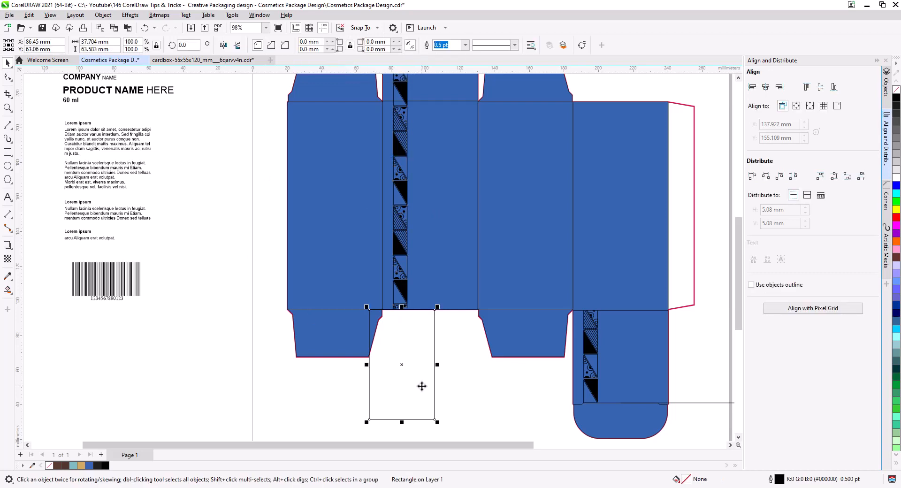
{"action": "key", "text": "Escape"}
Step: Ungroup all objects in the bottom flap's strip and the second panel's strip
{"action": "scroll", "coordinate": [412, 230], "scroll_direction": "up", "scroll_amount": 3}
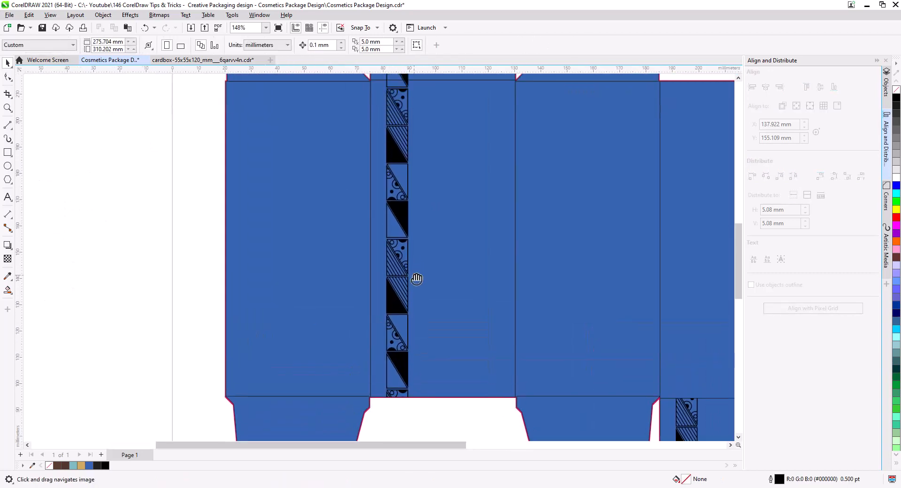
{"action": "scroll", "coordinate": [394, 388], "scroll_direction": "up", "scroll_amount": 2}
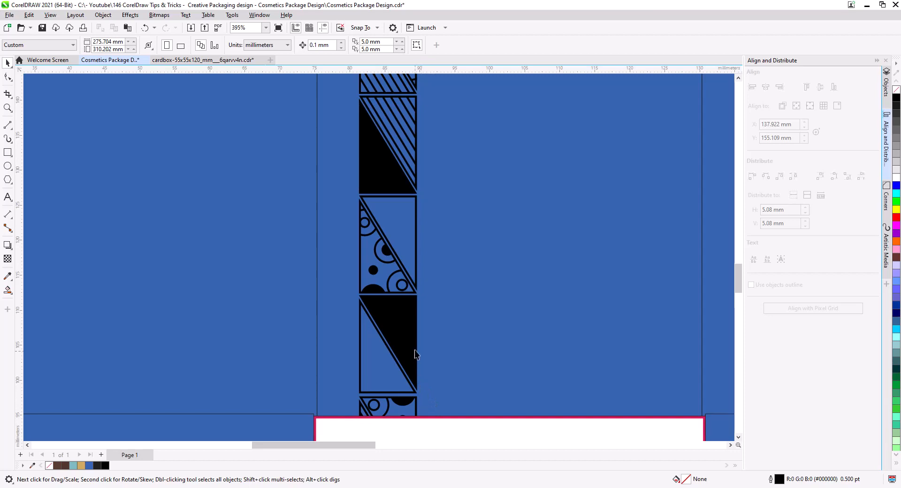
{"action": "scroll", "coordinate": [427, 402], "scroll_direction": "down", "scroll_amount": 5}
{"action": "left_click_drag", "start_coordinate": [425, 361], "coordinate": [399, 336]}
{"action": "left_click", "coordinate": [577, 390]}
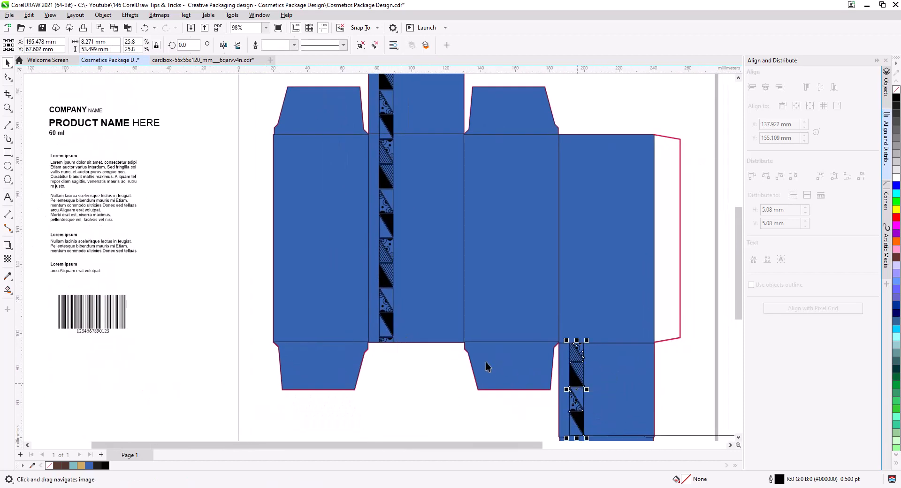
{"action": "left_click", "coordinate": [392, 323], "text": "shift"}
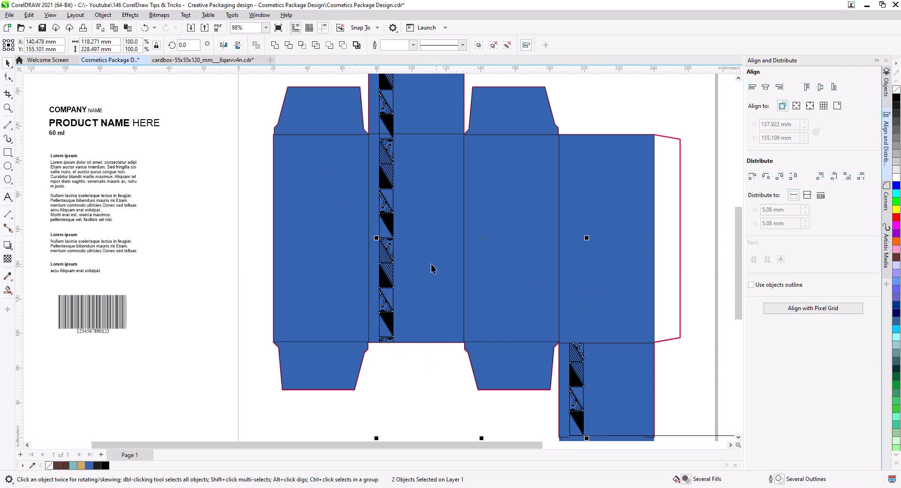
{"action": "left_click", "coordinate": [508, 46]}
{"action": "left_click", "coordinate": [455, 399]}
Step: Give the lowest triangle pair of the bottom flap's strip a white outline and white fill
{"action": "left_click_drag", "start_coordinate": [493, 409], "coordinate": [444, 342]}
{"action": "key", "text": "space"}
{"action": "scroll", "coordinate": [476, 328], "scroll_direction": "up", "scroll_amount": 5}
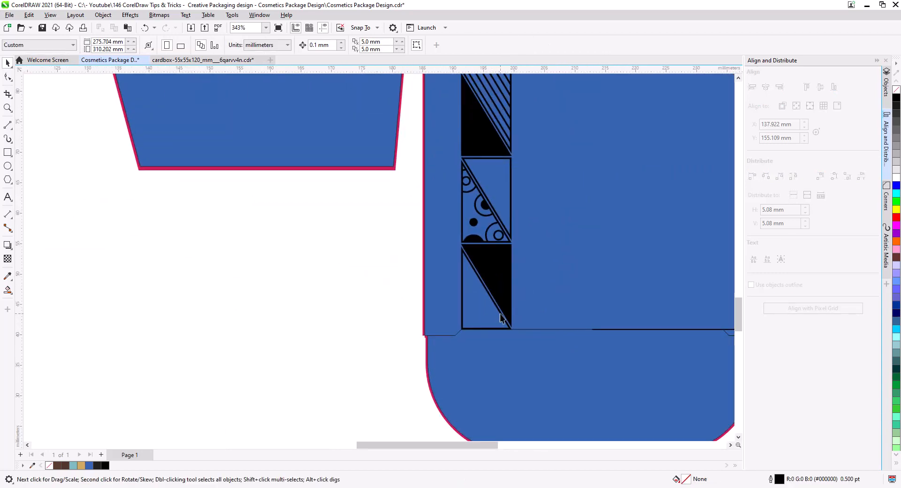
{"action": "left_click", "coordinate": [500, 313]}
{"action": "left_click", "coordinate": [896, 175]}
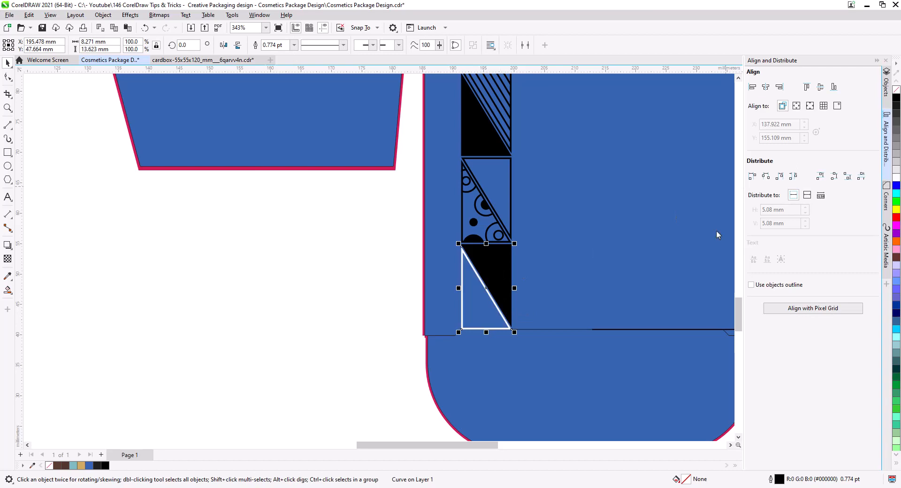
{"action": "scroll", "coordinate": [483, 272], "scroll_direction": "up", "scroll_amount": 2}
{"action": "scroll", "coordinate": [483, 273], "scroll_direction": "right", "scroll_amount": 2}
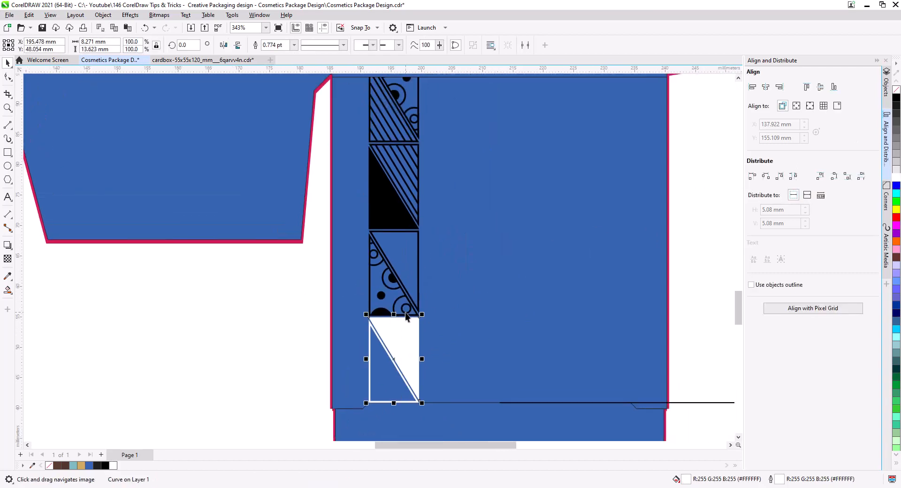
Step: Recolour the dotted triangle pair just above in the bottom flap's strip white, including its circles and outlines
{"action": "left_click", "coordinate": [399, 281]}
{"action": "left_click", "coordinate": [897, 176]}
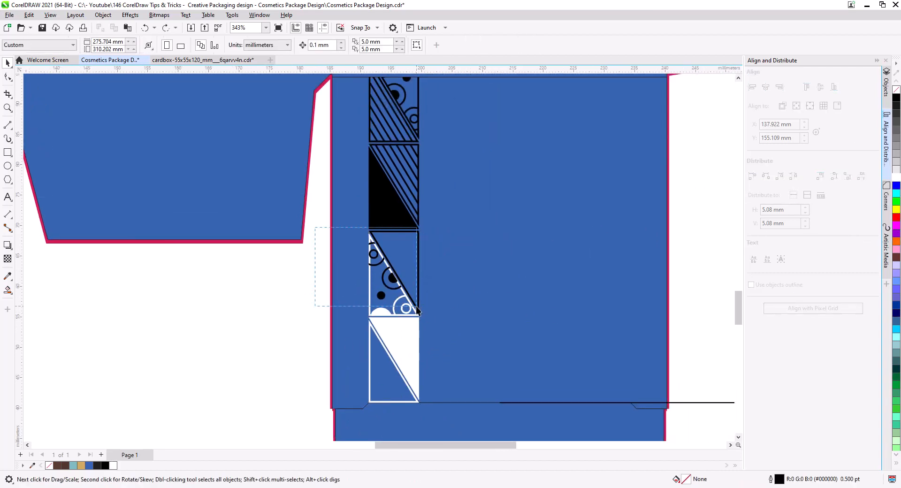
{"action": "left_click", "coordinate": [413, 256]}
{"action": "left_click_drag", "start_coordinate": [346, 262], "coordinate": [306, 378]}
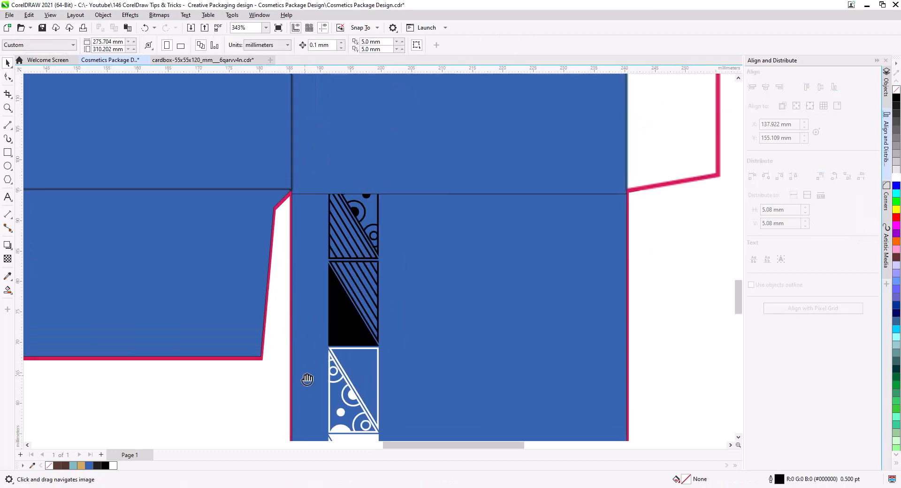
Step: Fill the remaining striped, solid and dotted pieces at the upper end of the bottom flap's strip white
{"action": "left_click", "coordinate": [349, 324]}
{"action": "left_click_drag", "start_coordinate": [641, 366], "coordinate": [308, 189]}
{"action": "left_click", "coordinate": [897, 179]}
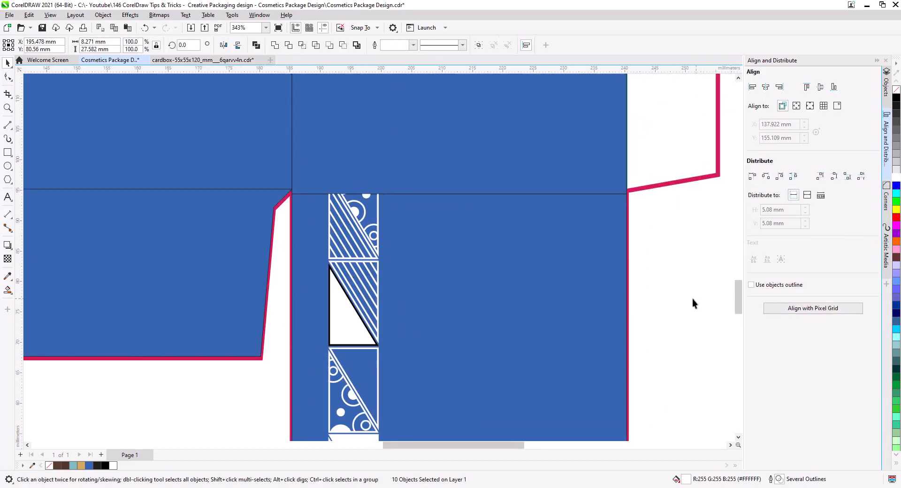
{"action": "key", "text": "Escape"}
Step: Try filling all pieces of the second panel's strip white at once, and undo the colouring
{"action": "scroll", "coordinate": [394, 396], "scroll_direction": "down", "scroll_amount": 5}
{"action": "left_click_drag", "start_coordinate": [394, 396], "coordinate": [489, 440]}
{"action": "left_click_drag", "start_coordinate": [341, 392], "coordinate": [306, 111]}
{"action": "left_click", "coordinate": [897, 178]}
{"action": "right_click", "coordinate": [896, 178]}
{"action": "key", "text": "Escape"}
{"action": "scroll", "coordinate": [320, 381], "scroll_direction": "up", "scroll_amount": 5}
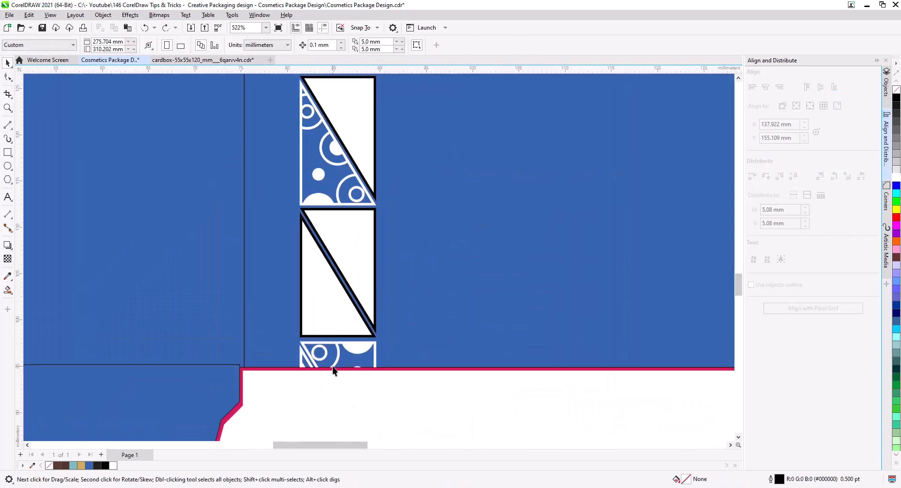
{"action": "left_click_drag", "start_coordinate": [447, 315], "coordinate": [435, 398]}
{"action": "key", "text": "ctrl+z"}
{"action": "key", "text": "ctrl+z"}
{"action": "key", "text": "Escape"}
Step: Recolour the cut-off piece at the lower end of the second panel's strip and the solid triangle pair above it white
{"action": "left_click_drag", "start_coordinate": [373, 406], "coordinate": [413, 252]}
{"action": "left_click_drag", "start_coordinate": [322, 265], "coordinate": [599, 336]}
{"action": "left_click", "coordinate": [896, 181]}
{"action": "right_click", "coordinate": [897, 181]}
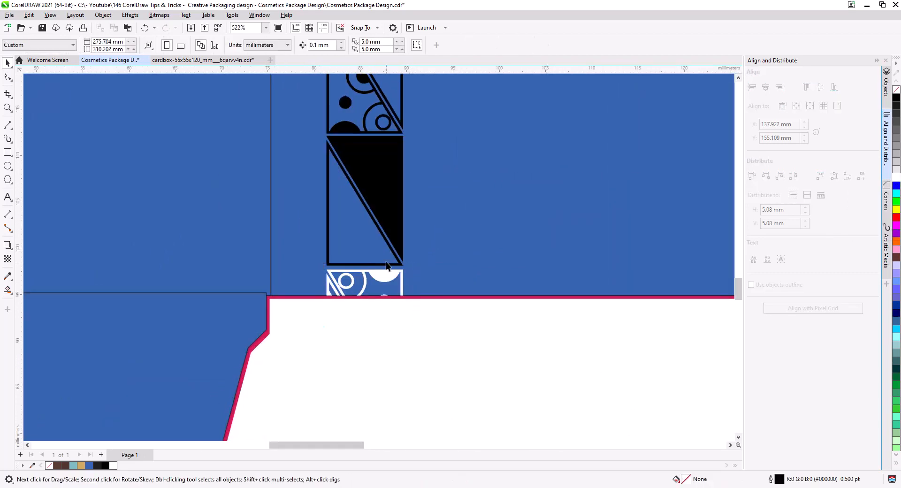
{"action": "left_click", "coordinate": [392, 255]}
{"action": "right_click", "coordinate": [897, 180]}
{"action": "left_click", "coordinate": [897, 181]}
Step: Fill the next dotted triangle of the second panel's strip white without an outline, and outline its adjoining empty triangle in white
{"action": "scroll", "coordinate": [423, 313], "scroll_direction": "up", "scroll_amount": 4}
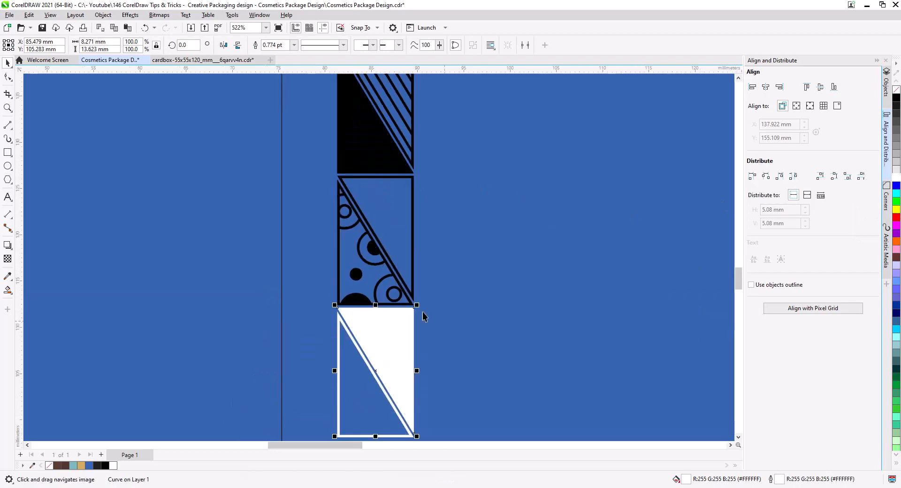
{"action": "left_click", "coordinate": [397, 303]}
{"action": "left_click", "coordinate": [897, 178]}
{"action": "left_click", "coordinate": [898, 96]}
{"action": "right_click", "coordinate": [897, 92]}
{"action": "left_click", "coordinate": [896, 178]}
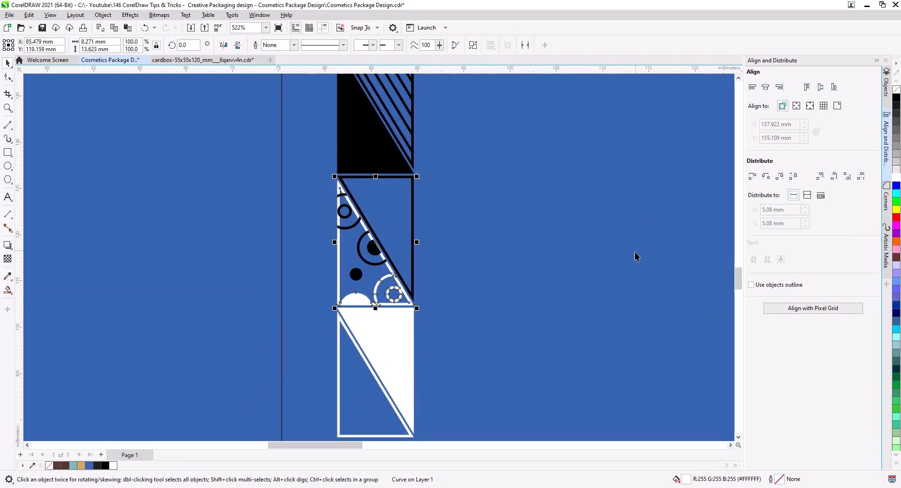
{"action": "left_click", "coordinate": [415, 254]}
Step: Fill the remaining black pieces of the second panel's strip white, leaving the empty outlined triangles unfilled
{"action": "scroll", "coordinate": [491, 269], "scroll_direction": "down", "scroll_amount": 5}
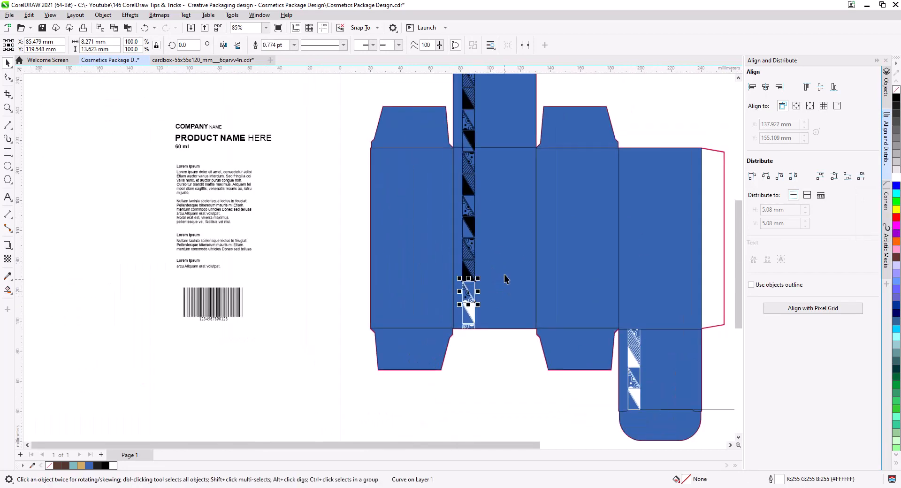
{"action": "left_click_drag", "start_coordinate": [452, 145], "coordinate": [452, 147]}
{"action": "scroll", "coordinate": [474, 306], "scroll_direction": "up", "scroll_amount": 5}
{"action": "scroll", "coordinate": [483, 224], "scroll_direction": "down", "scroll_amount": 2}
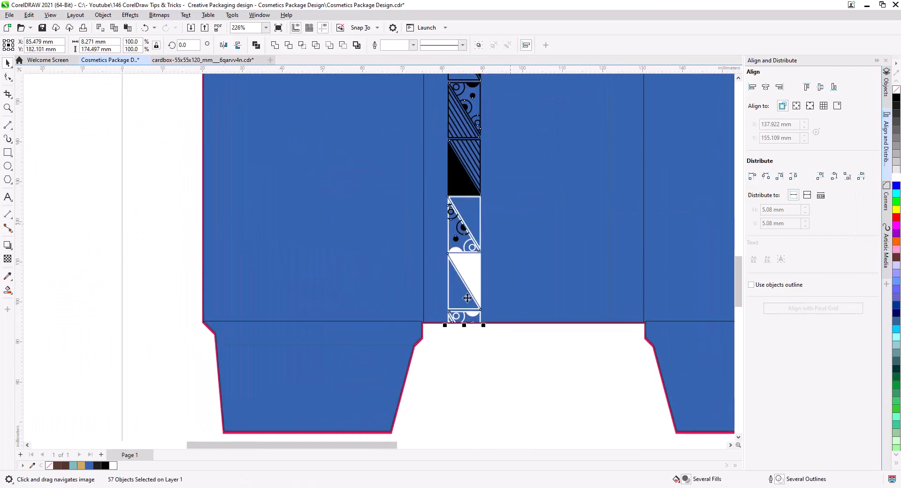
{"action": "left_click_drag", "start_coordinate": [513, 169], "coordinate": [516, 377]}
{"action": "left_click_drag", "start_coordinate": [534, 215], "coordinate": [533, 317]}
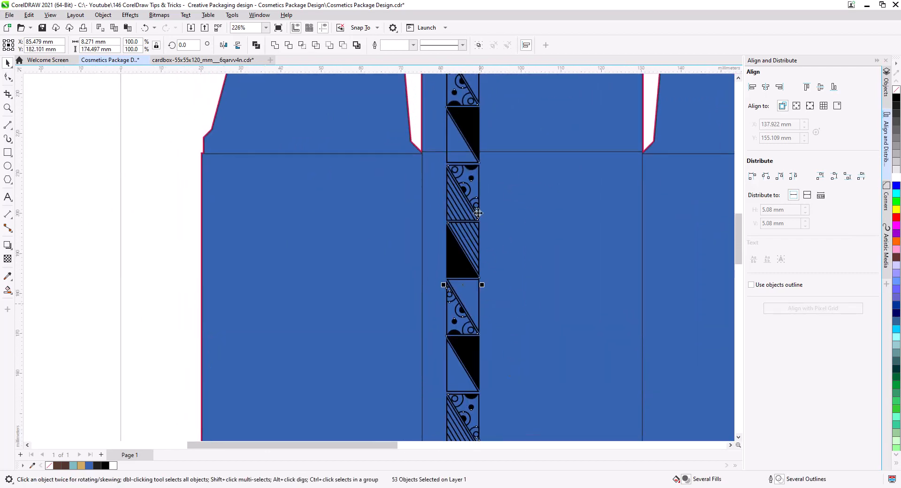
{"action": "left_click_drag", "start_coordinate": [531, 160], "coordinate": [531, 315]}
{"action": "left_click", "coordinate": [429, 202]}
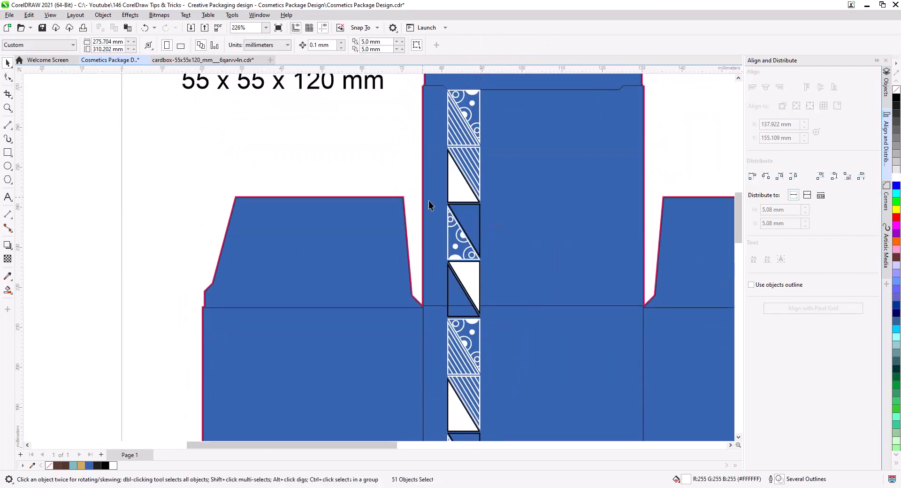
Step: Remove the black outlines from the white-filled triangles of the second panel's strip and outline the upper empty triangles in white
{"action": "left_click", "coordinate": [479, 203]}
{"action": "right_click", "coordinate": [897, 89]}
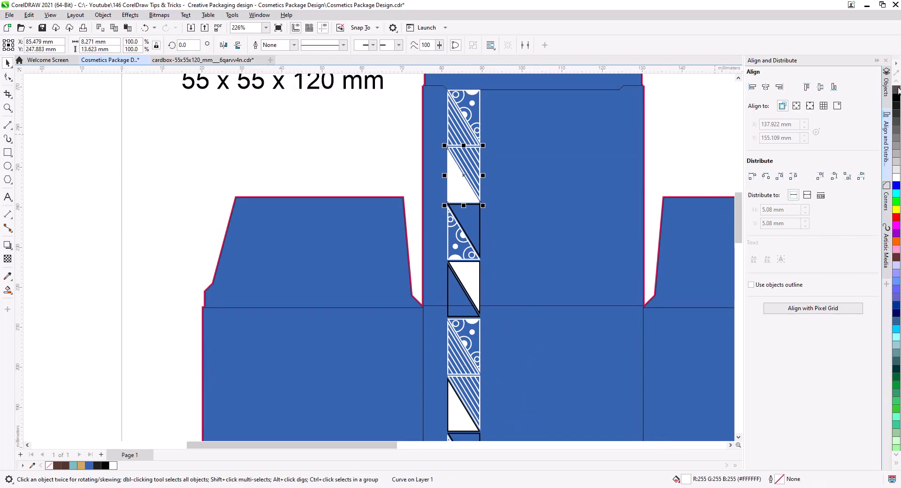
{"action": "left_click", "coordinate": [452, 304], "text": "shift"}
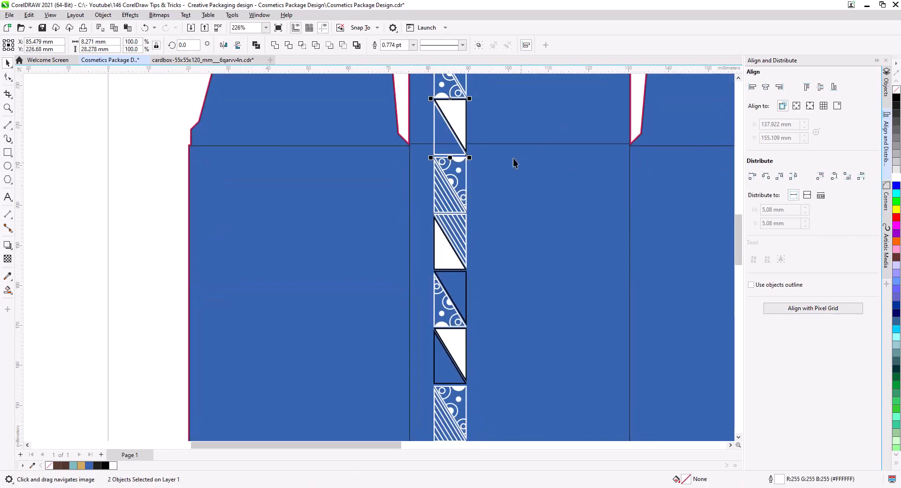
{"action": "left_click_drag", "start_coordinate": [529, 325], "coordinate": [515, 163]}
{"action": "right_click", "coordinate": [896, 90]}
Step: Give the two empty triangles in the middle section of the second panel's strip white outlines
{"action": "left_click", "coordinate": [458, 305]}
{"action": "left_click", "coordinate": [457, 357], "text": "shift"}
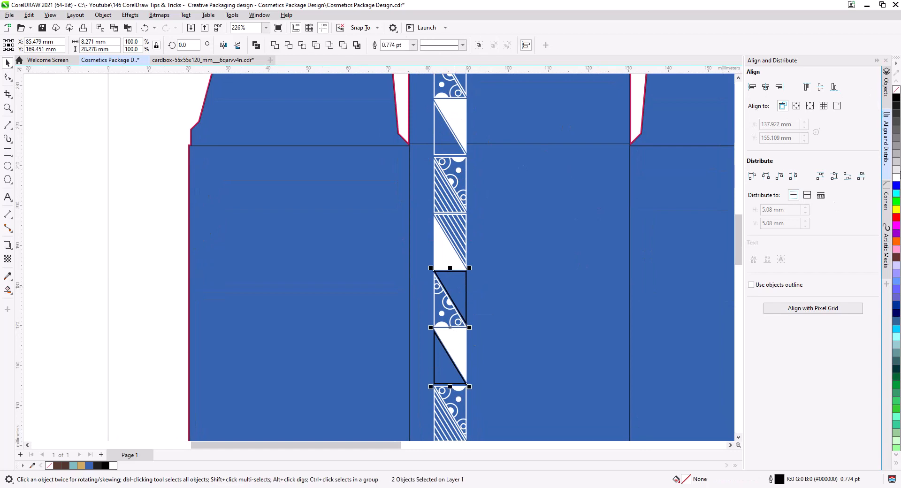
{"action": "left_click_drag", "start_coordinate": [528, 403], "coordinate": [518, 161]}
Step: Recolour all the blue box panels and flaps to near-black (#1A1A1A)
{"action": "scroll", "coordinate": [494, 401], "scroll_direction": "down", "scroll_amount": 3}
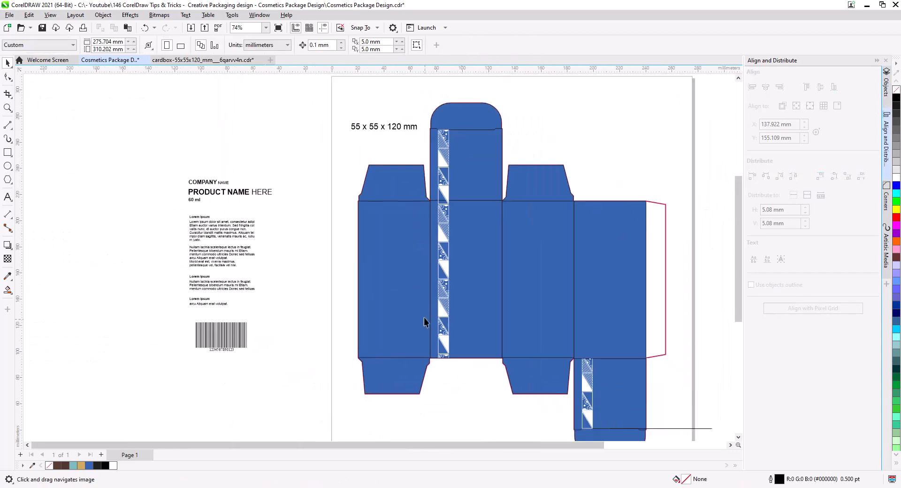
{"action": "left_click", "coordinate": [395, 193]}
{"action": "left_click", "coordinate": [615, 323], "text": "shift"}
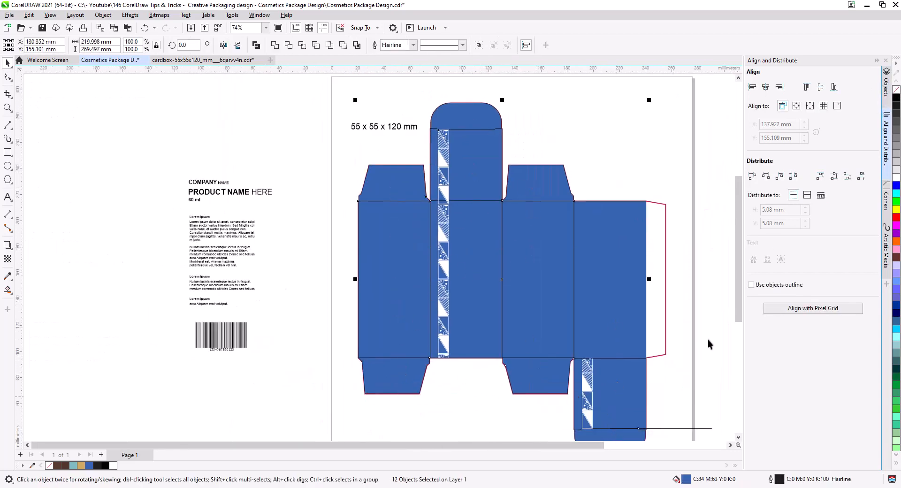
{"action": "left_click", "coordinate": [897, 97]}
{"action": "left_click", "coordinate": [897, 106]}
{"action": "left_click", "coordinate": [639, 158]}
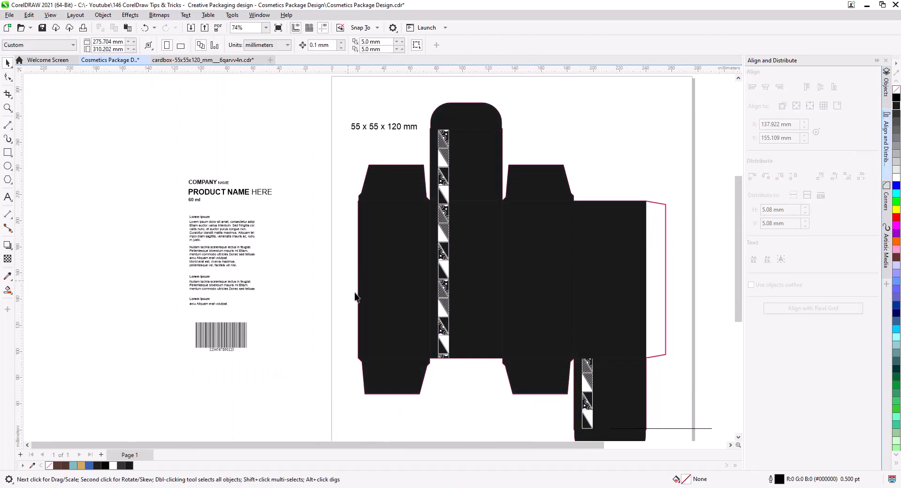
{"action": "left_click", "coordinate": [358, 297]}
{"action": "left_click", "coordinate": [260, 242]}
{"action": "left_click", "coordinate": [375, 282]}
{"action": "left_click", "coordinate": [294, 275]}
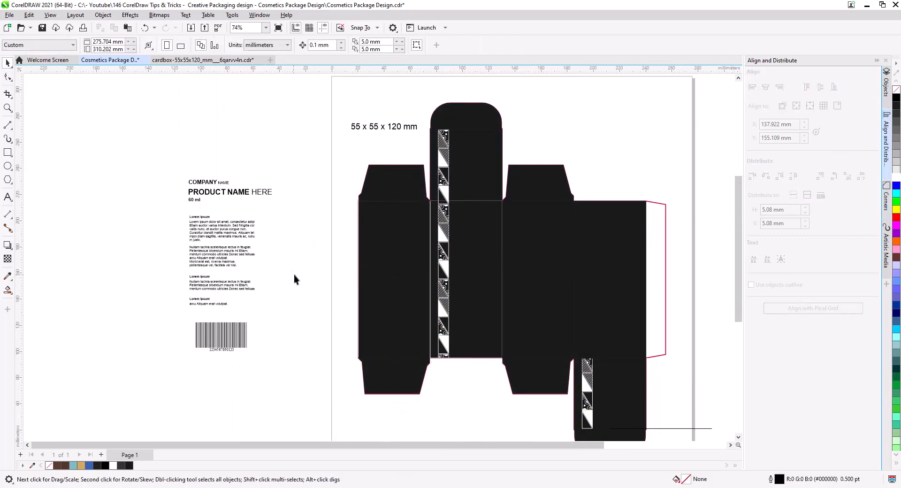
Step: Bring the loose title texts, description texts and barcode beside the page to the front
{"action": "scroll", "coordinate": [300, 282], "scroll_direction": "up", "scroll_amount": 1}
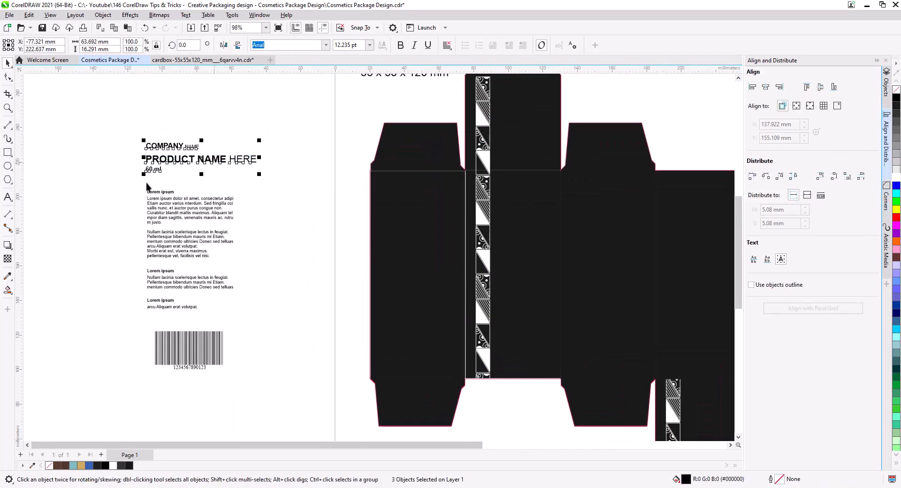
{"action": "left_click_drag", "start_coordinate": [114, 123], "coordinate": [247, 282]}
{"action": "left_click_drag", "start_coordinate": [308, 399], "coordinate": [306, 398]}
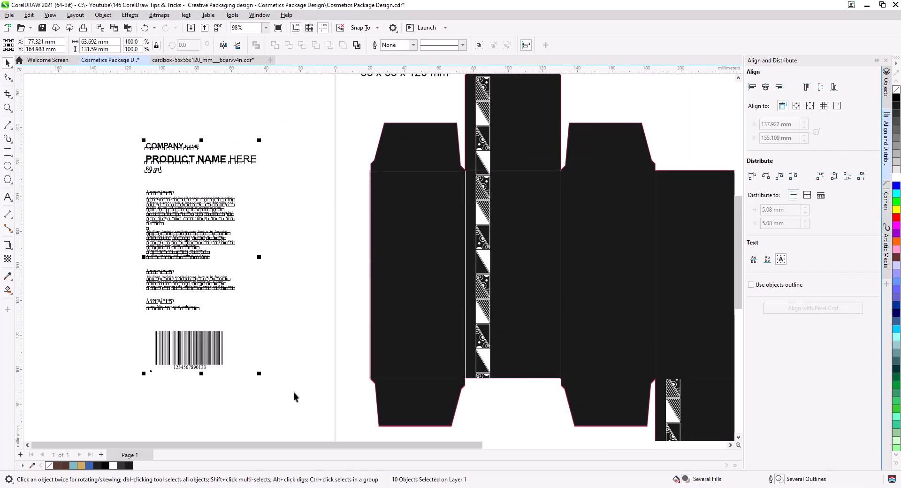
{"action": "key", "text": "shift+Page_Up"}
Step: Move the company name, product name and 60 ml texts onto the second panel and fill them white
{"action": "left_click_drag", "start_coordinate": [124, 130], "coordinate": [137, 137]}
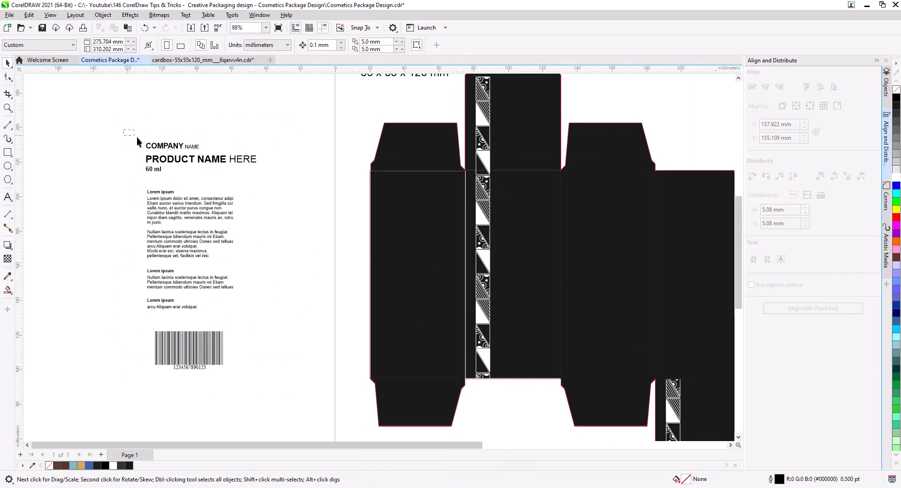
{"action": "left_click_drag", "start_coordinate": [281, 182], "coordinate": [282, 183]}
{"action": "left_click_drag", "start_coordinate": [200, 162], "coordinate": [555, 244]}
{"action": "left_click", "coordinate": [897, 178]}
Step: Separate the texts on the second panel, moving the company name up and the 60 ml text well below the product name
{"action": "scroll", "coordinate": [580, 199], "scroll_direction": "up", "scroll_amount": 2}
{"action": "left_click", "coordinate": [464, 258]}
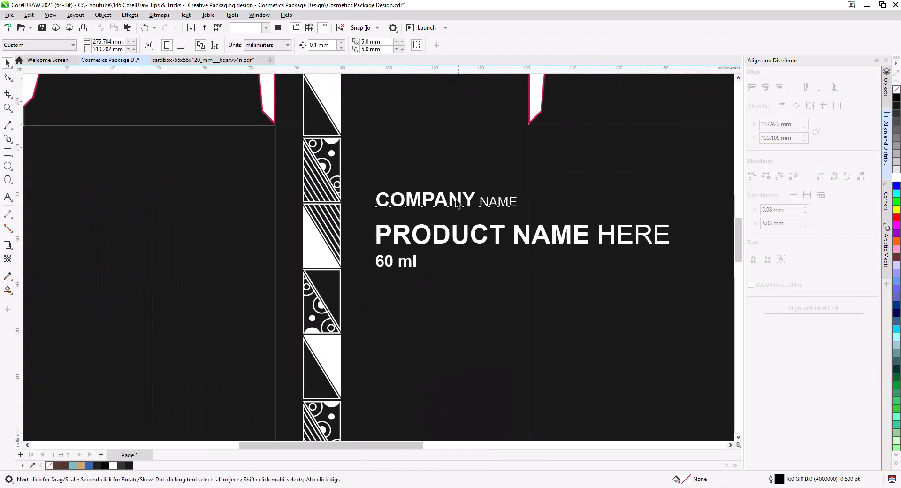
{"action": "left_click_drag", "start_coordinate": [457, 203], "coordinate": [447, 169]}
{"action": "left_click_drag", "start_coordinate": [412, 272], "coordinate": [414, 413]}
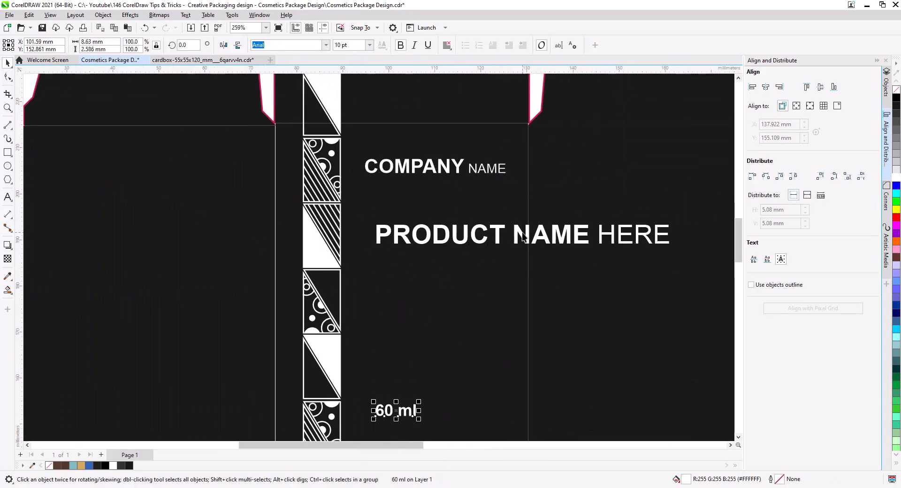
Step: Break PRODUCT NAME HERE into three one-word lines and make the word HERE slightly smaller
{"action": "double_click", "coordinate": [458, 233]}
{"action": "key", "text": "Return"}
{"action": "key", "text": "Return"}
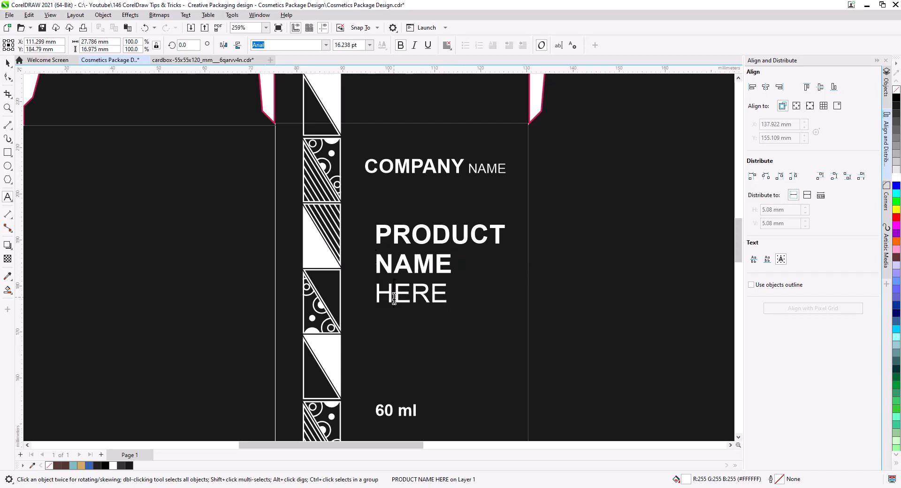
{"action": "double_click", "coordinate": [397, 293]}
{"action": "left_click", "coordinate": [369, 46]}
{"action": "left_click", "coordinate": [361, 123]}
Step: Centre the company name between the strip and the second panel's edge using a temporary rectangle, and delete the rectangle
{"action": "left_click", "coordinate": [8, 152]}
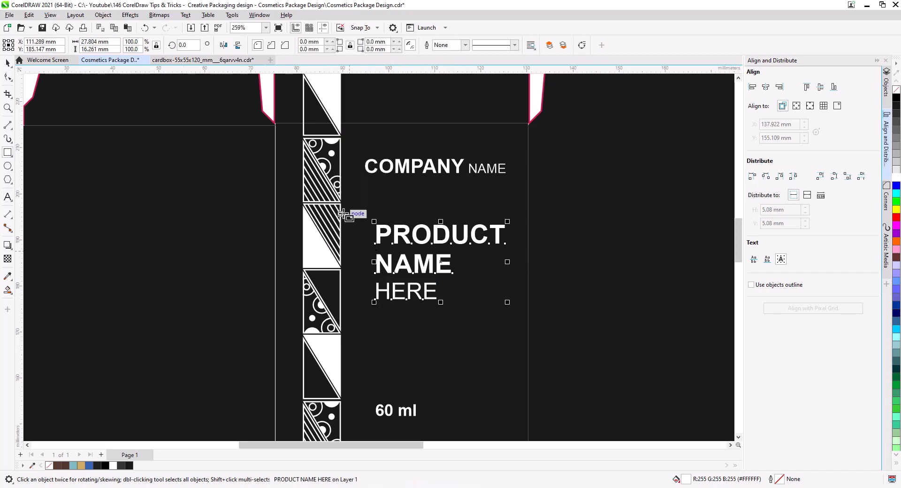
{"action": "left_click_drag", "start_coordinate": [338, 211], "coordinate": [531, 336]}
{"action": "key", "text": "space"}
{"action": "left_click", "coordinate": [422, 168], "text": "shift"}
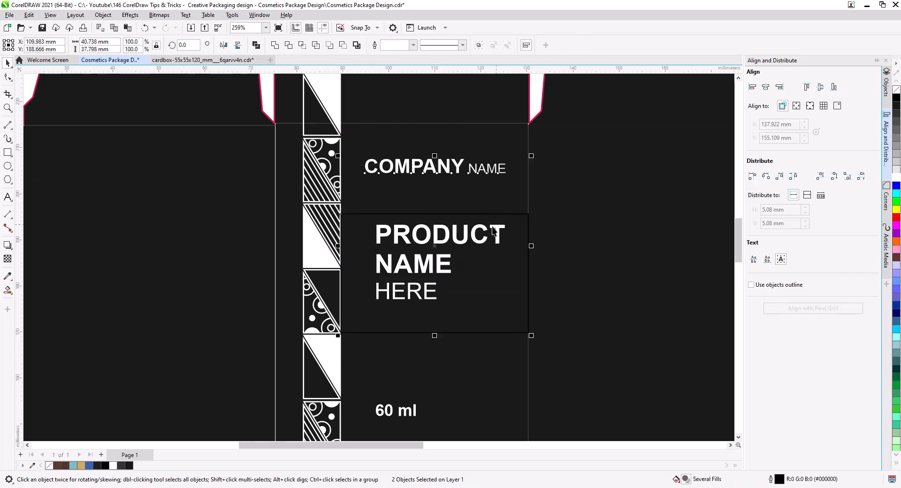
{"action": "key", "text": "c"}
{"action": "left_click", "coordinate": [514, 214]}
{"action": "key", "text": "Delete"}
Step: Left-align the product name with the company name
{"action": "left_click", "coordinate": [465, 244]}
{"action": "left_click", "coordinate": [446, 168], "text": "shift"}
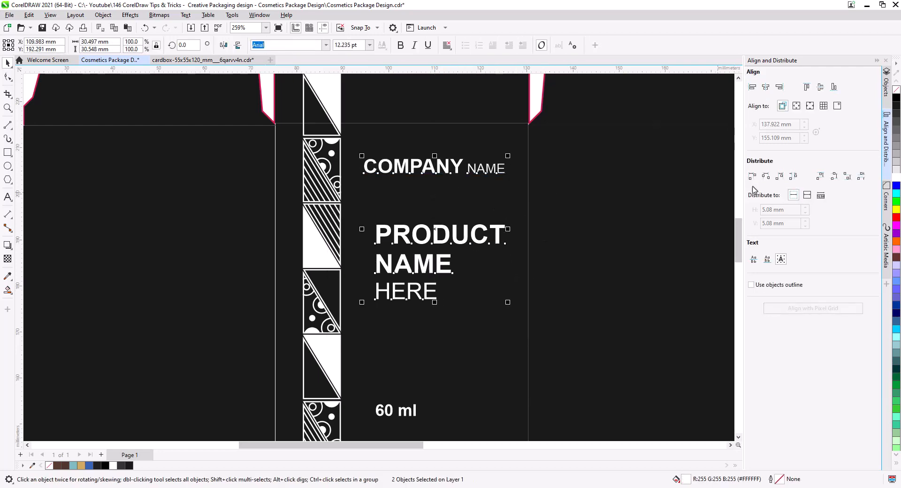
{"action": "left_click", "coordinate": [753, 87]}
{"action": "left_click", "coordinate": [476, 245]}
{"action": "left_click", "coordinate": [420, 292]}
Step: Place the 60 ml text in the second panel's lower corner, move the product name to the lower part, and lower the company name slightly
{"action": "scroll", "coordinate": [407, 423], "scroll_direction": "down", "scroll_amount": 1}
{"action": "left_click_drag", "start_coordinate": [406, 423], "coordinate": [415, 389]}
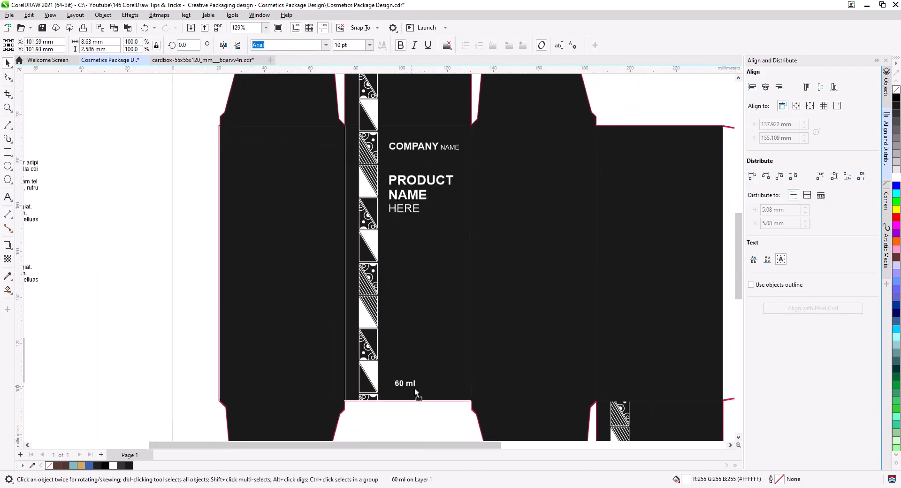
{"action": "left_click", "coordinate": [188, 216]}
{"action": "left_click_drag", "start_coordinate": [412, 197], "coordinate": [411, 316]}
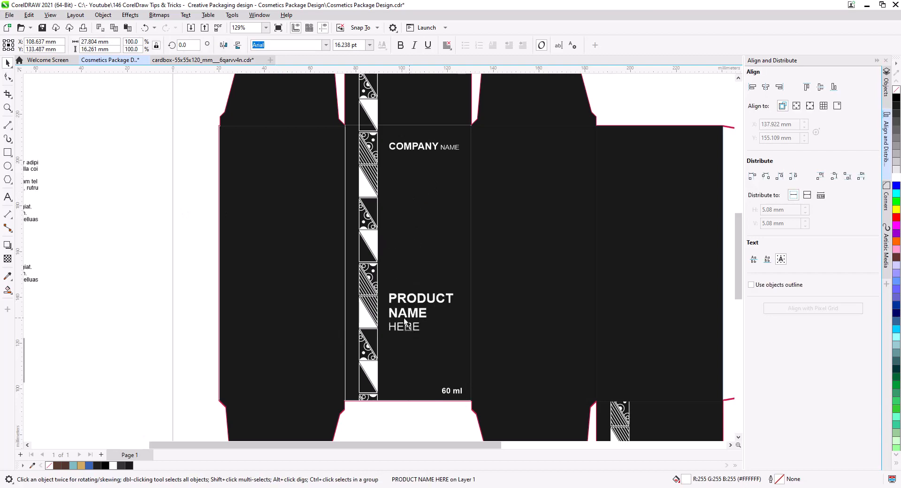
{"action": "left_click_drag", "start_coordinate": [423, 153], "coordinate": [423, 159]}
{"action": "left_click_drag", "start_coordinate": [421, 302], "coordinate": [421, 297]}
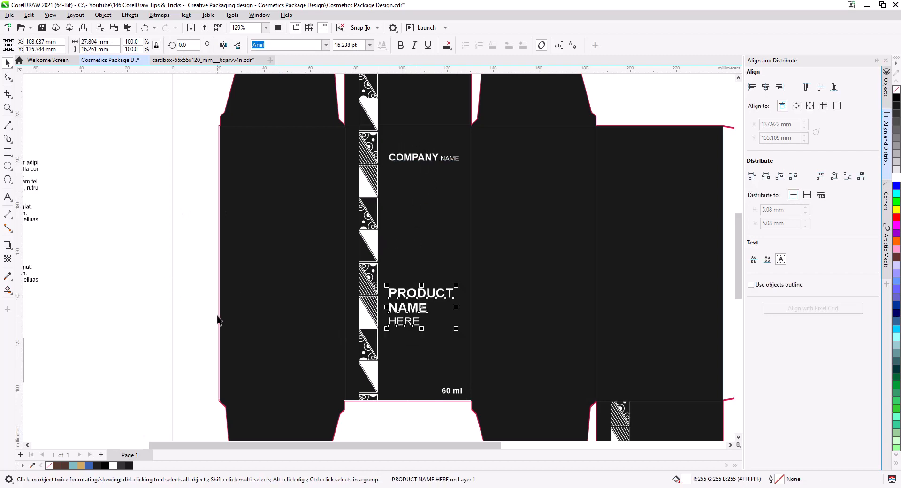
Step: Remove the word HERE from the product name on the second panel
{"action": "scroll", "coordinate": [414, 328], "scroll_direction": "up", "scroll_amount": 2}
{"action": "left_click_drag", "start_coordinate": [414, 328], "coordinate": [393, 300]}
{"action": "double_click", "coordinate": [390, 288]}
{"action": "double_click", "coordinate": [390, 288]}
{"action": "key", "text": "ctrl+x"}
{"action": "key", "text": "ctrl+space"}
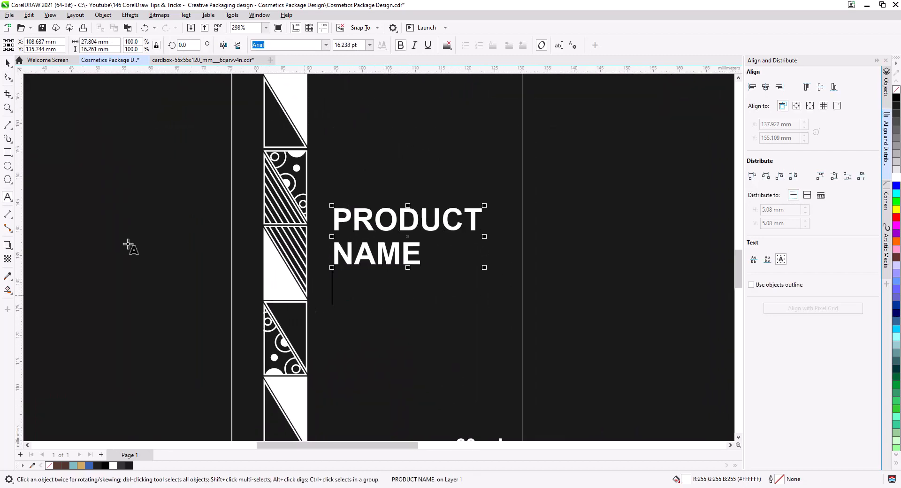
Step: Draw a white horizontal line about 31 mm long beneath the product name, thicken it, and left-align it with the text
{"action": "left_click", "coordinate": [8, 197]}
{"action": "left_click_drag", "start_coordinate": [333, 290], "coordinate": [506, 290]}
{"action": "key", "text": "space"}
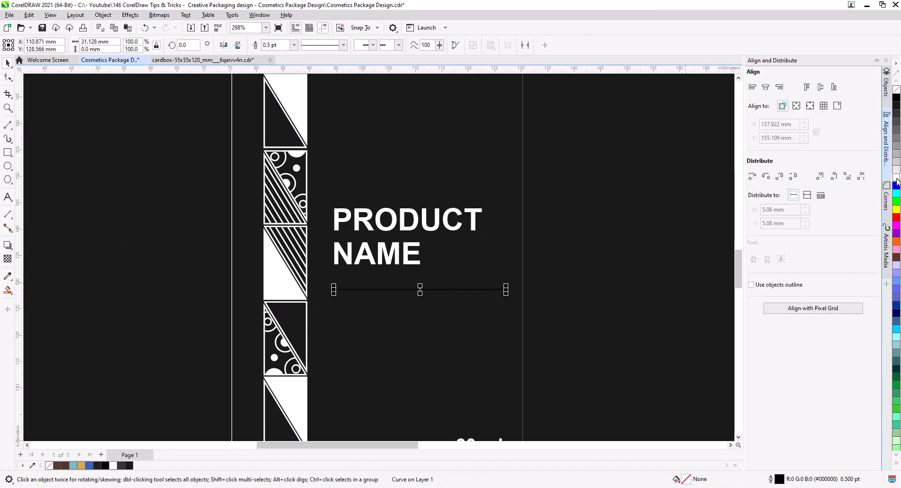
{"action": "left_click", "coordinate": [295, 45]}
{"action": "left_click", "coordinate": [277, 85]}
{"action": "left_click", "coordinate": [399, 255], "text": "shift"}
{"action": "left_click", "coordinate": [753, 88]}
Step: Increase the product name's line spacing so that NAME sits just above the white line
{"action": "left_click", "coordinate": [411, 267]}
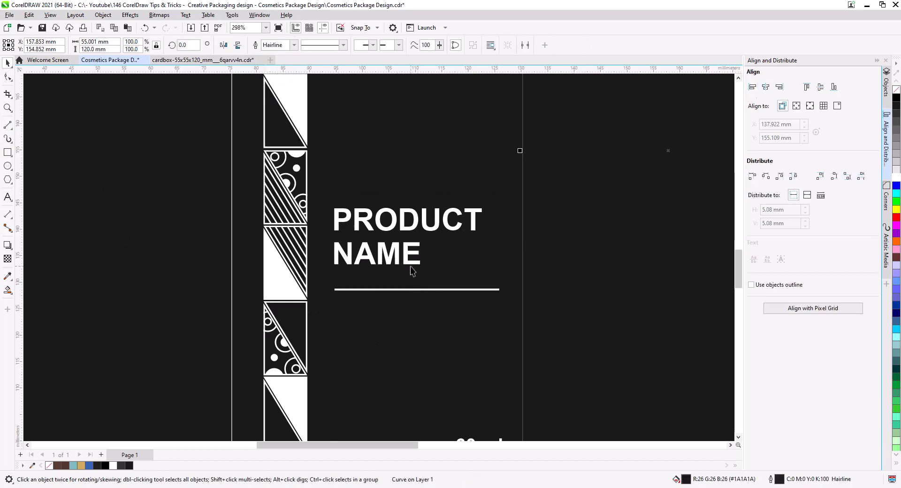
{"action": "left_click", "coordinate": [411, 262]}
{"action": "key", "text": "F10"}
{"action": "left_click_drag", "start_coordinate": [331, 268], "coordinate": [331, 282]}
{"action": "left_click", "coordinate": [8, 63]}
{"action": "left_click_drag", "start_coordinate": [433, 439], "coordinate": [634, 366]}
{"action": "left_click_drag", "start_coordinate": [383, 360], "coordinate": [498, 387]}
Step: Copy a Lorem ipsum heading from the description text to just below the white line and fill it white
{"action": "scroll", "coordinate": [498, 388], "scroll_direction": "down", "scroll_amount": 3}
{"action": "left_click_drag", "start_coordinate": [121, 157], "coordinate": [587, 336]}
{"action": "right_click", "coordinate": [588, 336]}
{"action": "scroll", "coordinate": [616, 368], "scroll_direction": "up", "scroll_amount": 3}
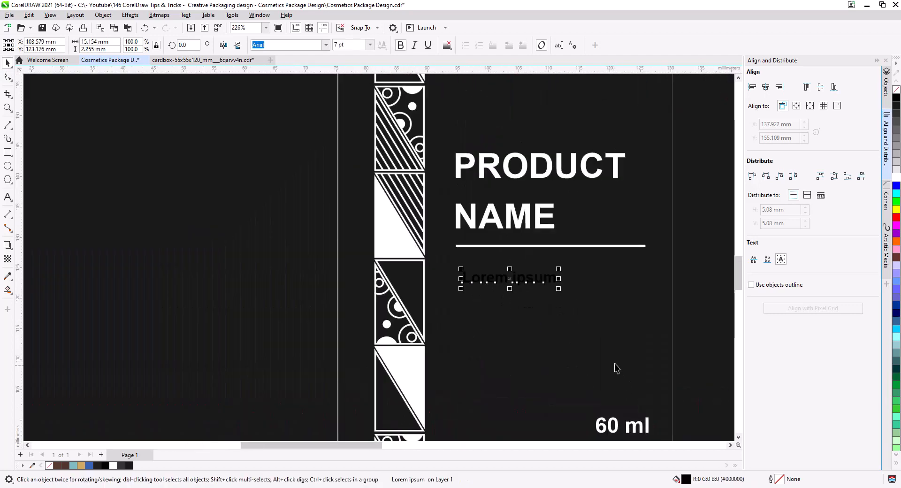
{"action": "left_click_drag", "start_coordinate": [615, 368], "coordinate": [486, 370]}
{"action": "left_click", "coordinate": [897, 177]}
Step: Left-align the Lorem ipsum subtitle with the product name
{"action": "left_click_drag", "start_coordinate": [428, 291], "coordinate": [455, 302]}
{"action": "left_click", "coordinate": [483, 170], "text": "shift"}
{"action": "left_click", "coordinate": [753, 87]}
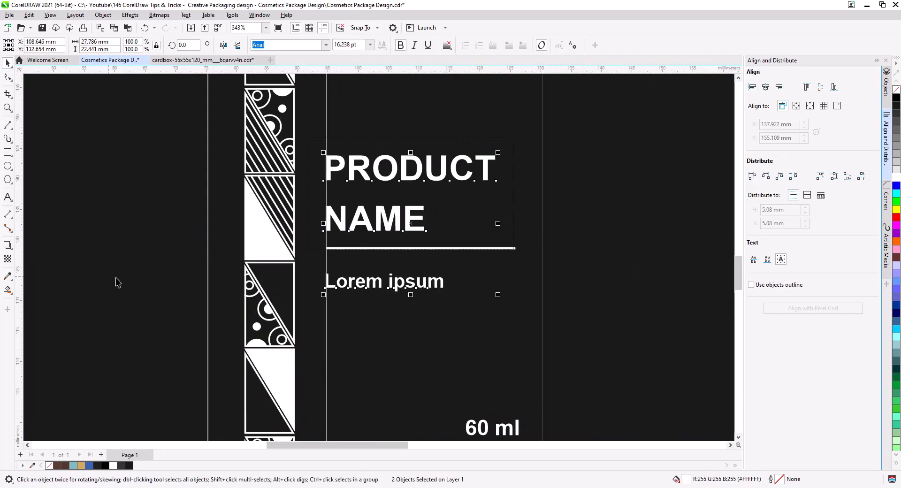
{"action": "scroll", "coordinate": [180, 292], "scroll_direction": "down", "scroll_amount": 3}
{"action": "key", "text": "Escape"}
{"action": "left_click", "coordinate": [274, 309]}
{"action": "scroll", "coordinate": [282, 365], "scroll_direction": "down", "scroll_amount": 3}
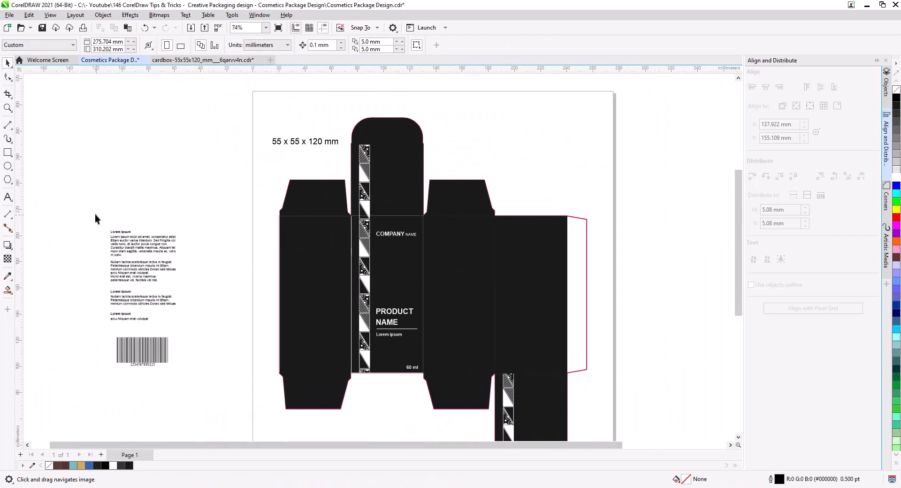
Step: Move the description texts onto the first panel, fill them white, and shrink them to about 48 mm wide
{"action": "left_click_drag", "start_coordinate": [95, 213], "coordinate": [206, 332]}
{"action": "left_click_drag", "start_coordinate": [145, 275], "coordinate": [315, 279]}
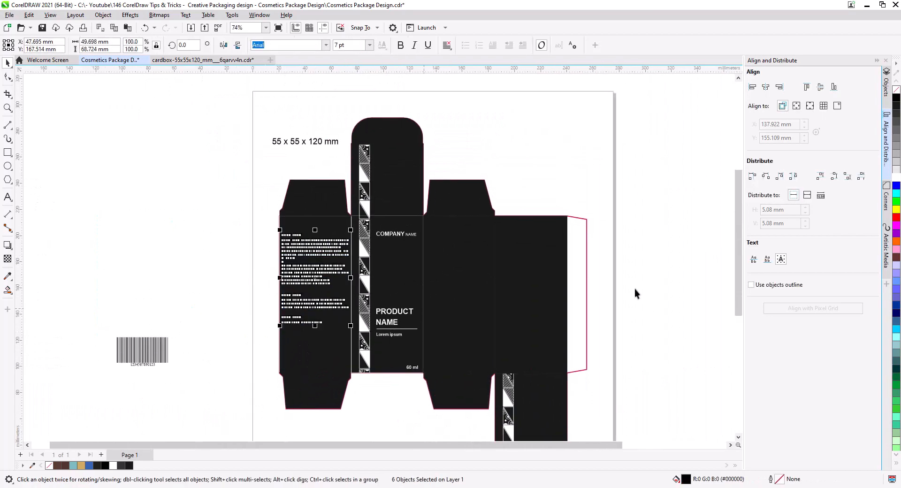
{"action": "left_click", "coordinate": [896, 179]}
{"action": "scroll", "coordinate": [310, 305], "scroll_direction": "up", "scroll_amount": 8}
{"action": "left_click_drag", "start_coordinate": [434, 360], "coordinate": [419, 347]}
Step: Centre the main description paragraph horizontally on the first panel
{"action": "left_click", "coordinate": [131, 234]}
{"action": "scroll", "coordinate": [166, 270], "scroll_direction": "down", "scroll_amount": 1}
{"action": "left_click_drag", "start_coordinate": [165, 269], "coordinate": [156, 321]}
{"action": "left_click", "coordinate": [291, 180]}
{"action": "left_click", "coordinate": [312, 147], "text": "shift"}
{"action": "key", "text": "c"}
{"action": "key", "text": "Escape"}
Step: Left-align the remaining description headings and text lines with the main paragraph on the first panel
{"action": "left_click", "coordinate": [249, 158]}
{"action": "left_click_drag", "start_coordinate": [202, 300], "coordinate": [382, 410]}
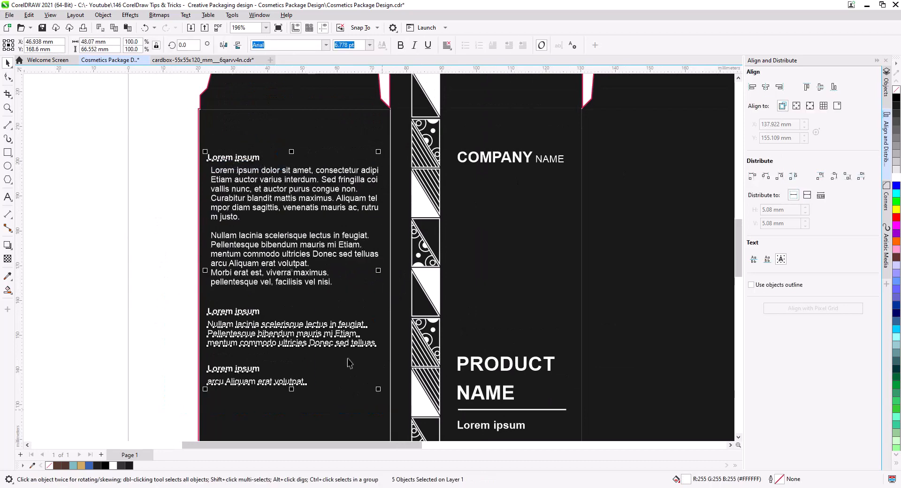
{"action": "left_click", "coordinate": [273, 270], "text": "shift"}
{"action": "left_click", "coordinate": [753, 87]}
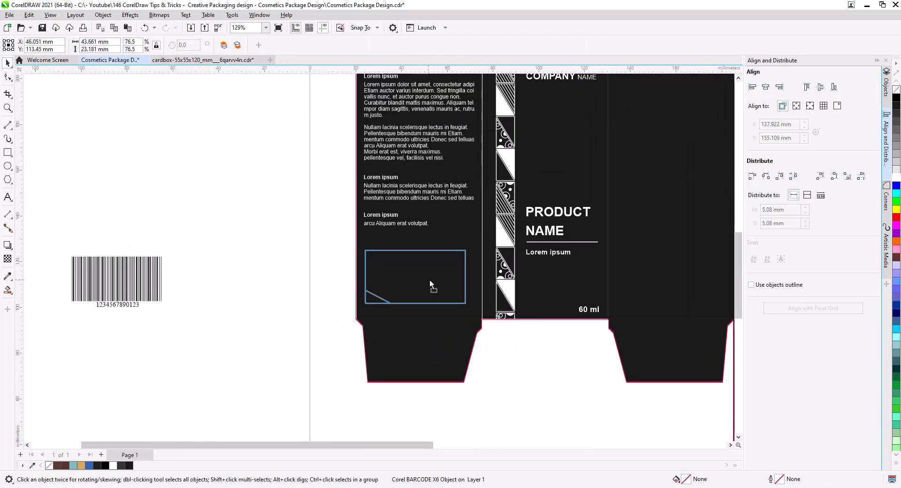
Step: Move the barcode to the lower part of the first panel and centre it under the description text
{"action": "left_click_drag", "start_coordinate": [429, 280], "coordinate": [429, 282]}
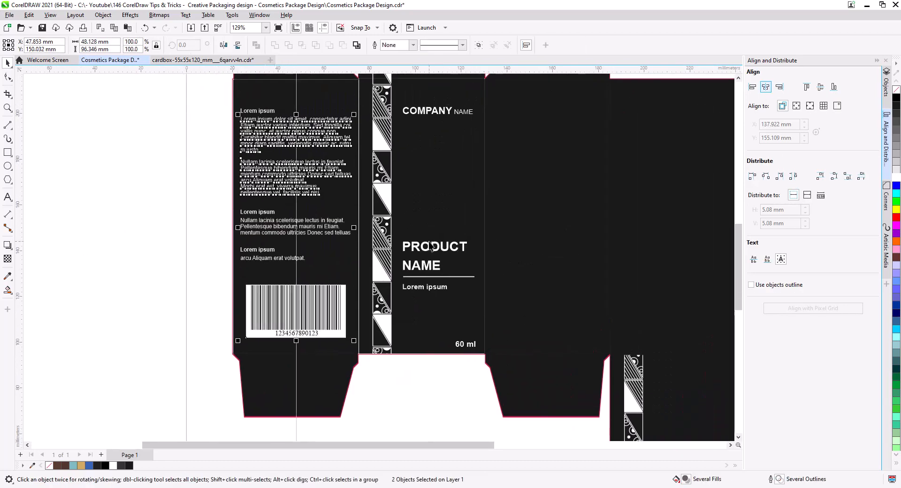
{"action": "left_click", "coordinate": [296, 310]}
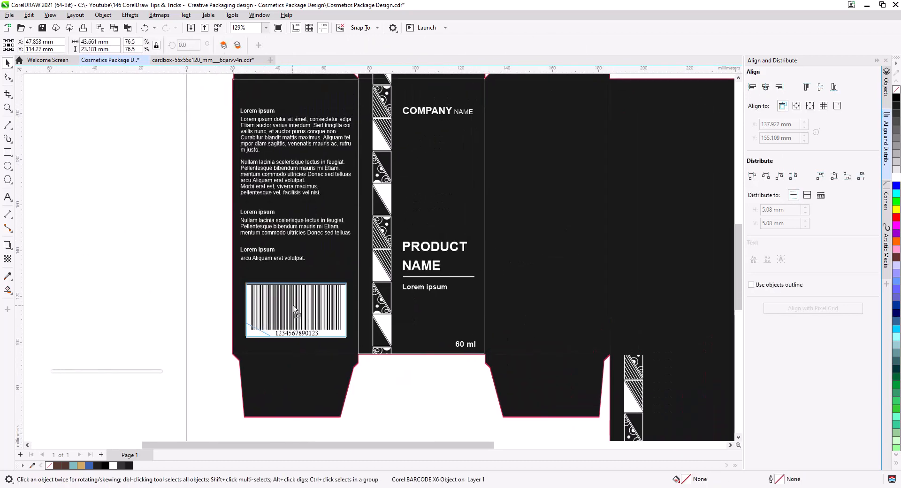
{"action": "key", "text": "Up"}
Step: Shift the second and third description sections down to even out the spacing above the barcode
{"action": "left_click", "coordinate": [256, 250]}
{"action": "left_click", "coordinate": [256, 258], "text": "shift"}
{"action": "key", "text": "Down"}
{"action": "key", "text": "Down"}
{"action": "key", "text": "Down"}
{"action": "left_click", "coordinate": [209, 258]}
{"action": "left_click_drag", "start_coordinate": [199, 212], "coordinate": [311, 301]}
{"action": "left_click_drag", "start_coordinate": [270, 272], "coordinate": [270, 279]}
Step: Centre the last heading and its text line under the main description paragraph
{"action": "left_click", "coordinate": [134, 283]}
{"action": "left_click_drag", "start_coordinate": [158, 295], "coordinate": [245, 316]}
{"action": "left_click", "coordinate": [242, 184], "text": "shift"}
{"action": "key", "text": "c"}
{"action": "left_click", "coordinate": [150, 353]}
Step: Nudge the last centred heading and its text line slightly closer to the barcode, and save the document
{"action": "scroll", "coordinate": [244, 313], "scroll_direction": "up", "scroll_amount": 2}
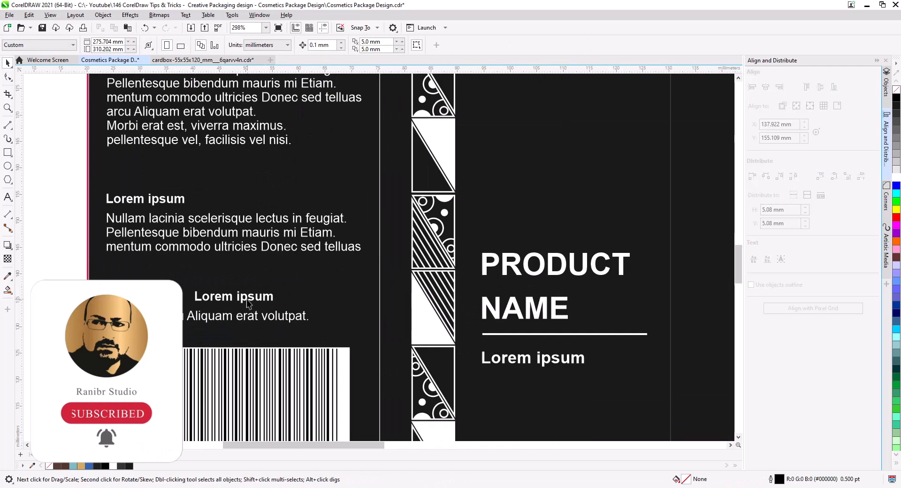
{"action": "left_click", "coordinate": [245, 299]}
{"action": "left_click", "coordinate": [237, 322], "text": "shift"}
{"action": "key", "text": "Escape"}
{"action": "left_click", "coordinate": [215, 305]}
{"action": "left_click", "coordinate": [219, 298]}
{"action": "left_click", "coordinate": [221, 319], "text": "shift"}
{"action": "scroll", "coordinate": [221, 319], "scroll_direction": "down", "scroll_amount": 4}
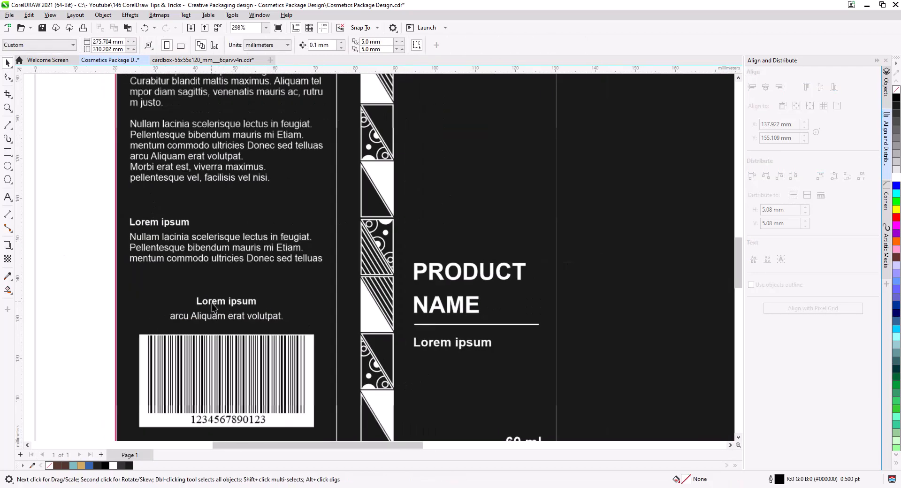
{"action": "left_click", "coordinate": [561, 312]}
{"action": "key", "text": "ctrl+s"}
Step: Group all the pieces of the second panel's triangle-pattern strip
{"action": "left_click_drag", "start_coordinate": [415, 379], "coordinate": [490, 335]}
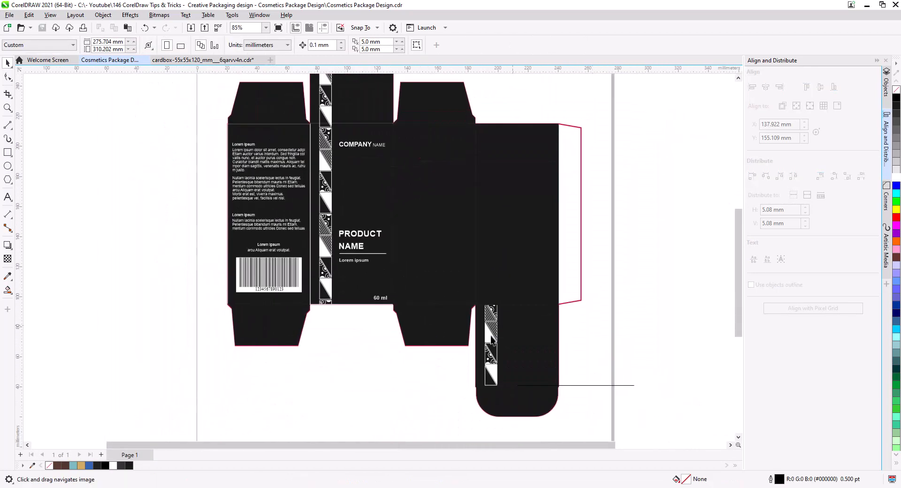
{"action": "left_click_drag", "start_coordinate": [340, 359], "coordinate": [311, 376]}
{"action": "left_click", "coordinate": [296, 285]}
{"action": "left_click_drag", "start_coordinate": [306, 331], "coordinate": [337, 359]}
{"action": "key", "text": "ctrl+g"}
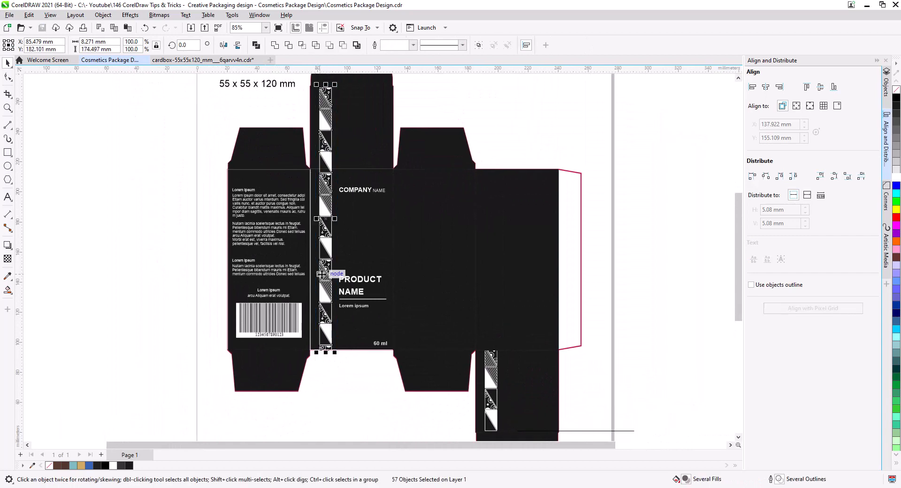
Step: Copy the grouped strip onto the fourth panel and align it horizontally with the bottom flap's strip
{"action": "left_click_drag", "start_coordinate": [330, 329], "coordinate": [486, 324]}
{"action": "left_click", "coordinate": [513, 336]}
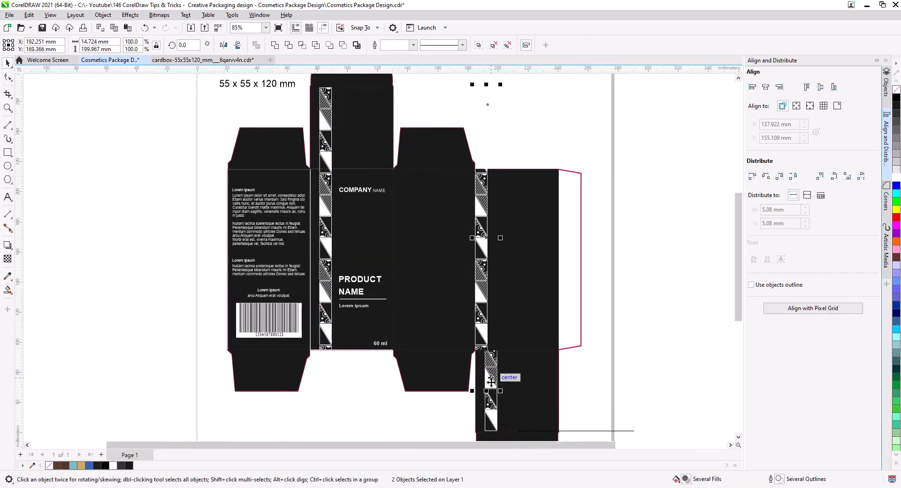
{"action": "left_click", "coordinate": [767, 88]}
Step: Delete the old triangle-pattern strip on the bottom flap
{"action": "left_click", "coordinate": [491, 399], "text": "ctrl"}
{"action": "scroll", "coordinate": [517, 426], "scroll_direction": "down", "scroll_amount": 2}
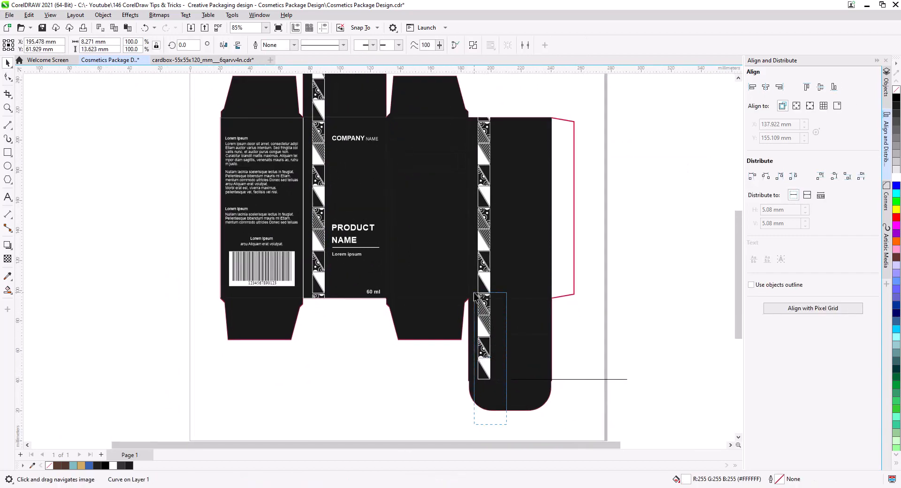
{"action": "key", "text": "Delete"}
Step: Move the copied strip down so it runs from the fourth panel's upper edge to the bottom flap's fold line
{"action": "scroll", "coordinate": [597, 312], "scroll_direction": "up", "scroll_amount": 1}
{"action": "left_click", "coordinate": [491, 331]}
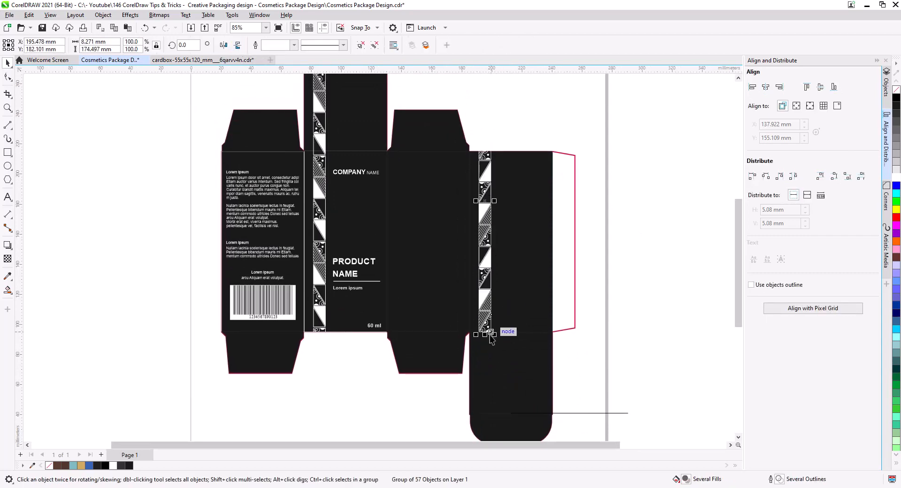
{"action": "left_click_drag", "start_coordinate": [490, 335], "coordinate": [488, 413]}
{"action": "key", "text": "Escape"}
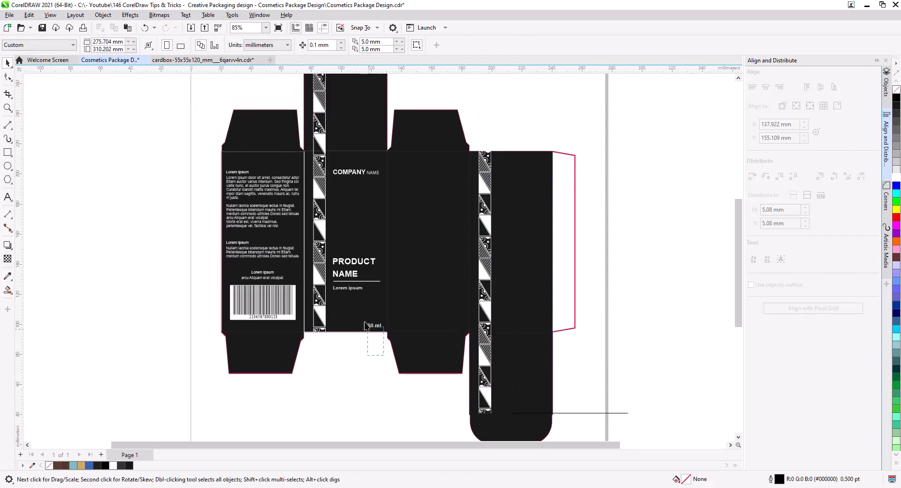
Step: Copy the second panel's company name, product title, divider line, subtitle and 60 ml text onto the fourth panel
{"action": "left_click_drag", "start_coordinate": [365, 325], "coordinate": [514, 168]}
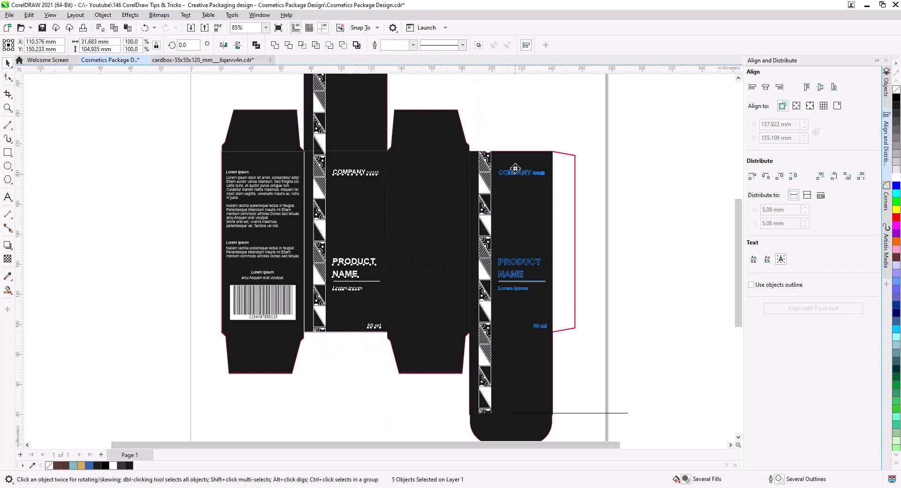
{"action": "right_click", "coordinate": [515, 168]}
Step: Fill all of the box's panels and flaps with pure black (#000000)
{"action": "left_click", "coordinate": [897, 98]}
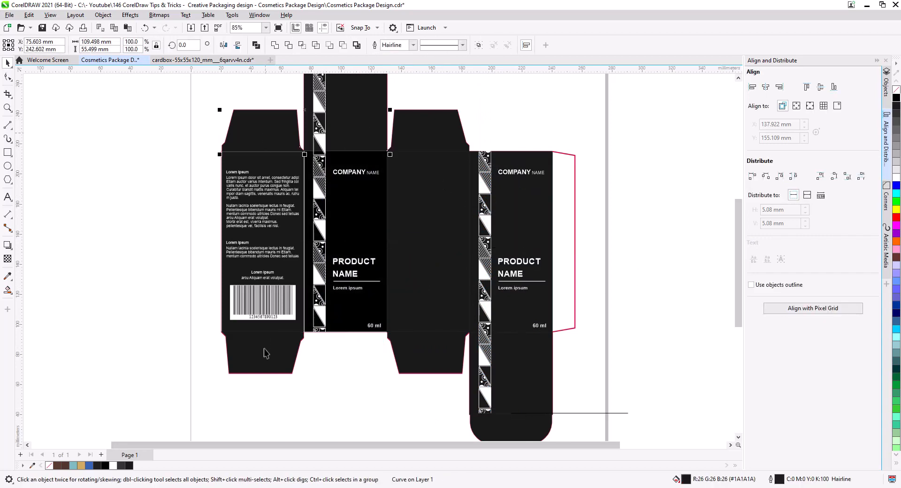
{"action": "left_click", "coordinate": [897, 98]}
{"action": "left_click", "coordinate": [415, 134]}
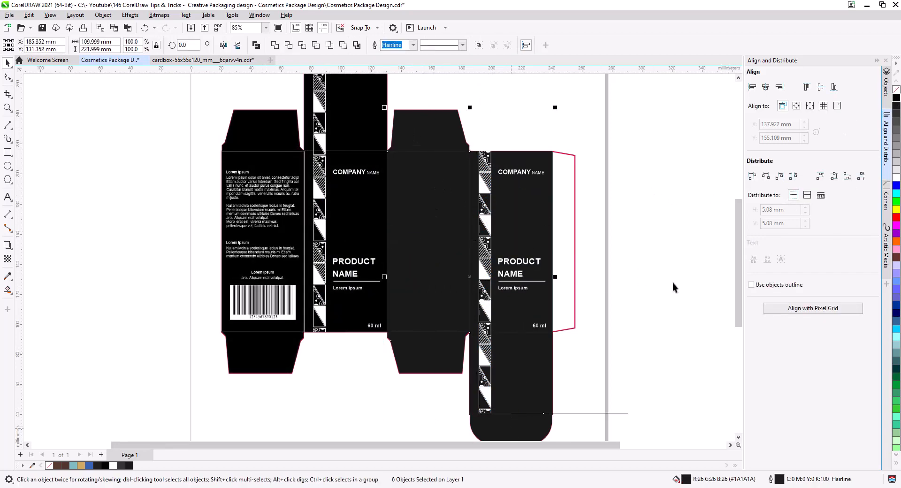
{"action": "left_click", "coordinate": [897, 98]}
{"action": "left_click_drag", "start_coordinate": [604, 247], "coordinate": [558, 137]}
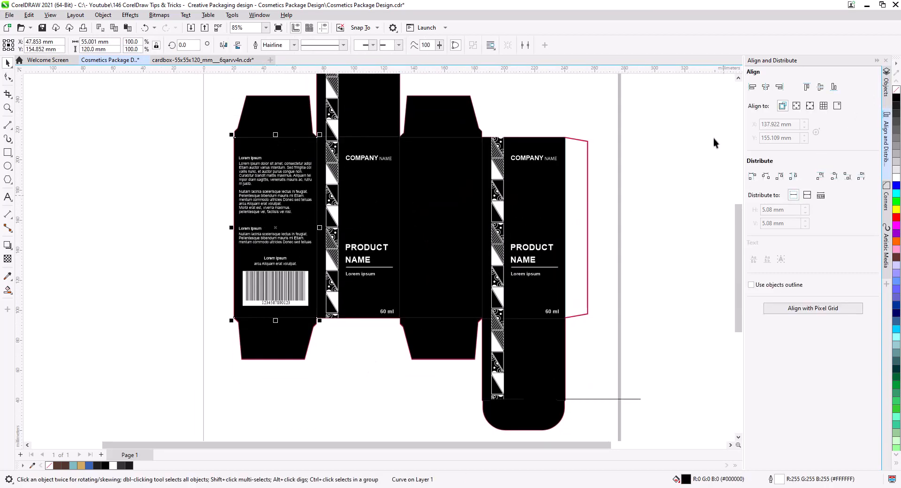
Step: Copy the PRODUCT NAME title from the second panel onto the third panel and join its two lines into one
{"action": "left_click_drag", "start_coordinate": [363, 354], "coordinate": [386, 367]}
{"action": "scroll", "coordinate": [386, 371], "scroll_direction": "up", "scroll_amount": 2}
{"action": "left_click", "coordinate": [379, 281]}
{"action": "left_click_drag", "start_coordinate": [383, 281], "coordinate": [497, 264]}
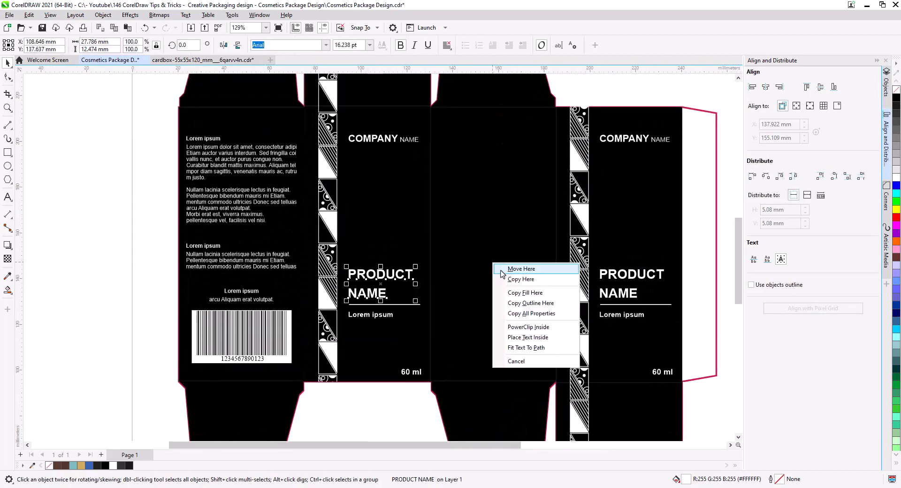
{"action": "left_click", "coordinate": [509, 279]}
{"action": "double_click", "coordinate": [473, 277]}
{"action": "key", "text": "Home"}
{"action": "key", "text": "BackSpace"}
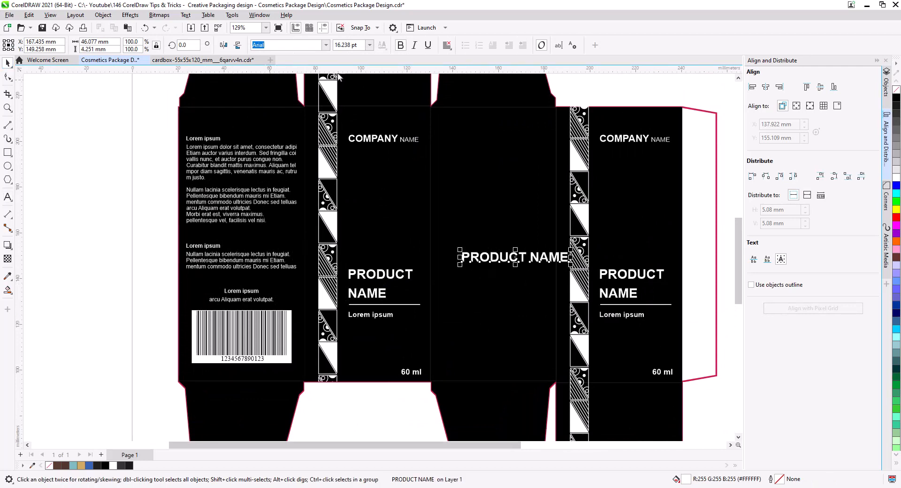
Step: Set the third panel's title in a script font and change its case so it reads Product Name
{"action": "left_click", "coordinate": [325, 44]}
{"action": "left_click", "coordinate": [281, 97]}
{"action": "left_click", "coordinate": [186, 15]}
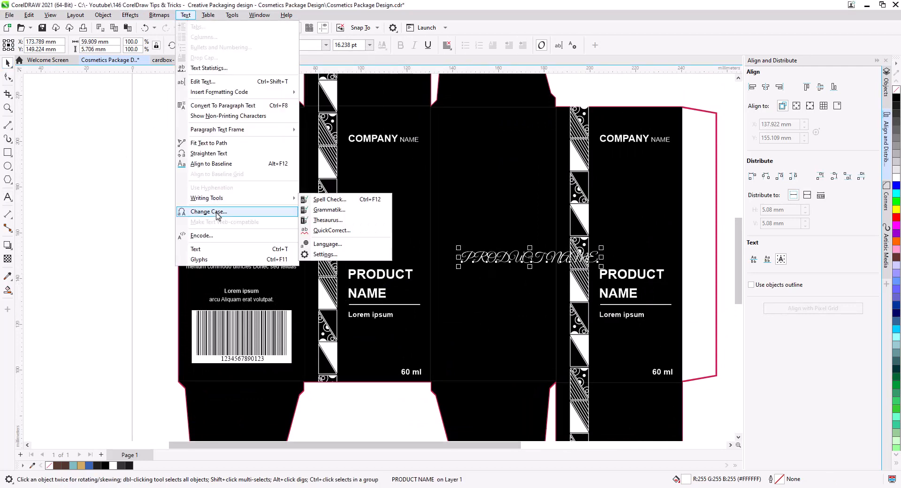
{"action": "left_click", "coordinate": [218, 215]}
{"action": "left_click", "coordinate": [419, 248]}
{"action": "left_click", "coordinate": [451, 277]}
Step: Enlarge the script Product Name title slightly and centre it horizontally on the third panel
{"action": "left_click_drag", "start_coordinate": [534, 266], "coordinate": [546, 270]}
{"action": "left_click", "coordinate": [500, 301], "text": "shift"}
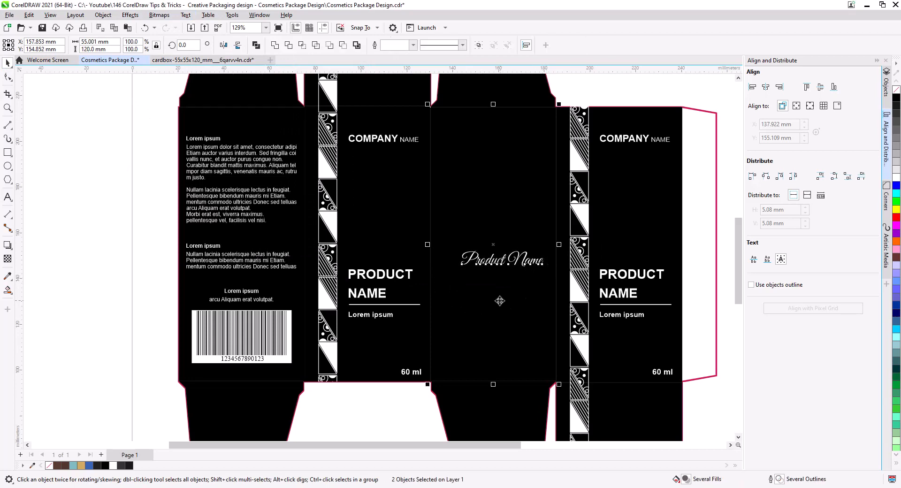
{"action": "key", "text": "c"}
Step: Copy the company name text to the third panel's upper part and replace COMPANY with LOGO in bold 18 pt
{"action": "left_click", "coordinate": [403, 141]}
{"action": "left_click_drag", "start_coordinate": [404, 140], "coordinate": [507, 135]}
{"action": "left_click", "coordinate": [522, 149]}
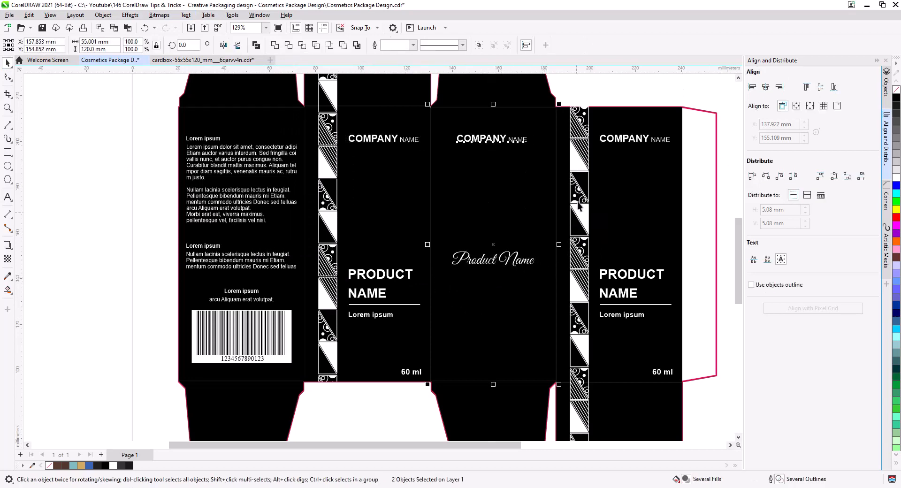
{"action": "double_click", "coordinate": [494, 142]}
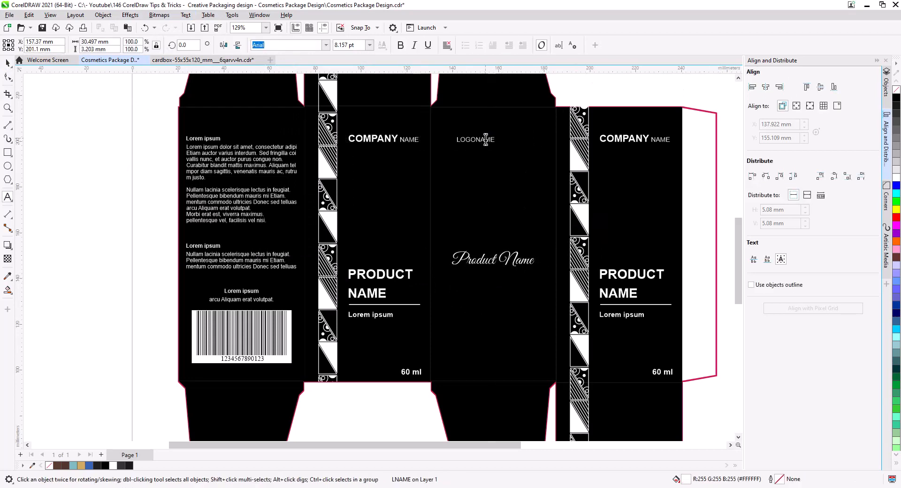
{"action": "left_click", "coordinate": [370, 45]}
{"action": "left_click", "coordinate": [350, 141]}
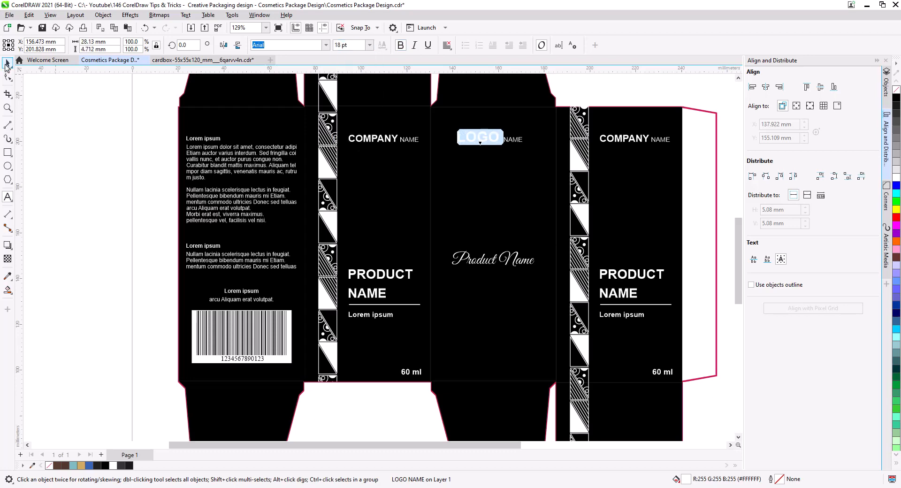
Step: Remove the word NAME from the LOGO text and centre the text horizontally on the third panel
{"action": "left_click", "coordinate": [8, 62]}
{"action": "left_click", "coordinate": [505, 188], "text": "shift"}
{"action": "double_click", "coordinate": [517, 139]}
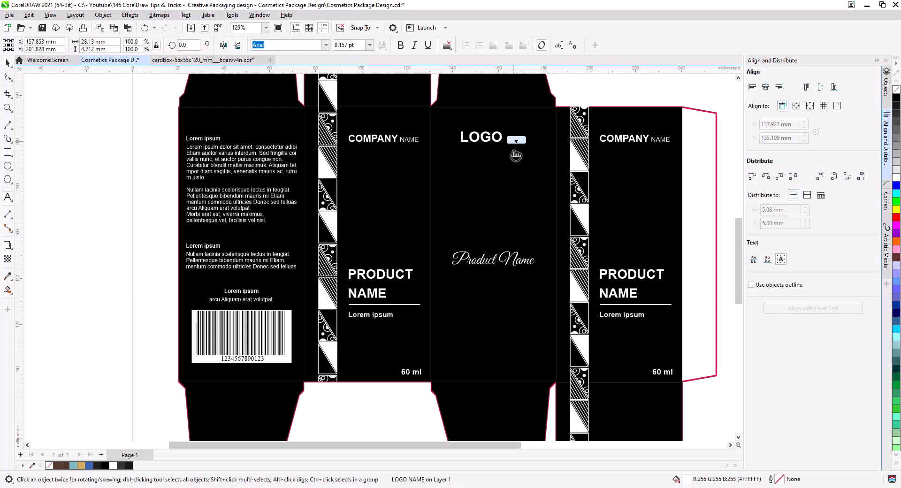
{"action": "left_click", "coordinate": [484, 189], "text": "shift"}
{"action": "key", "text": "c"}
Step: Move the company name texts on the second and fourth panels straight down to make room above them
{"action": "left_click", "coordinate": [123, 147]}
{"action": "left_click", "coordinate": [379, 140]}
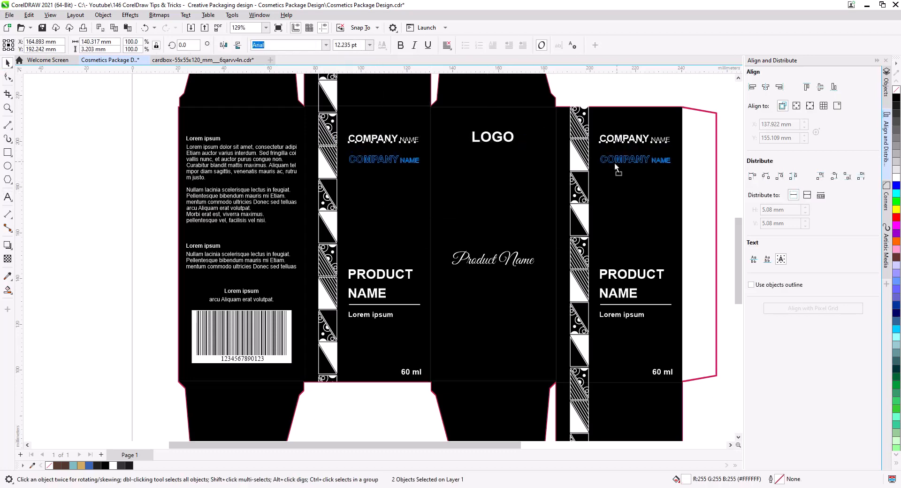
{"action": "left_click_drag", "start_coordinate": [615, 163], "coordinate": [616, 167]}
Step: Copy the LOGO text onto the second and fourth panels, centring each copy above the company name
{"action": "left_click_drag", "start_coordinate": [502, 140], "coordinate": [650, 145]}
{"action": "left_click", "coordinate": [395, 168], "text": "shift"}
{"action": "key", "text": "c"}
{"action": "left_click", "coordinate": [584, 85]}
{"action": "right_click", "coordinate": [650, 144]}
{"action": "left_click", "coordinate": [635, 168], "text": "shift"}
{"action": "left_click", "coordinate": [700, 104]}
Step: Copy the two-line PRODUCT NAME title from the second panel straight up onto the top lid panel
{"action": "scroll", "coordinate": [493, 286], "scroll_direction": "down", "scroll_amount": 2}
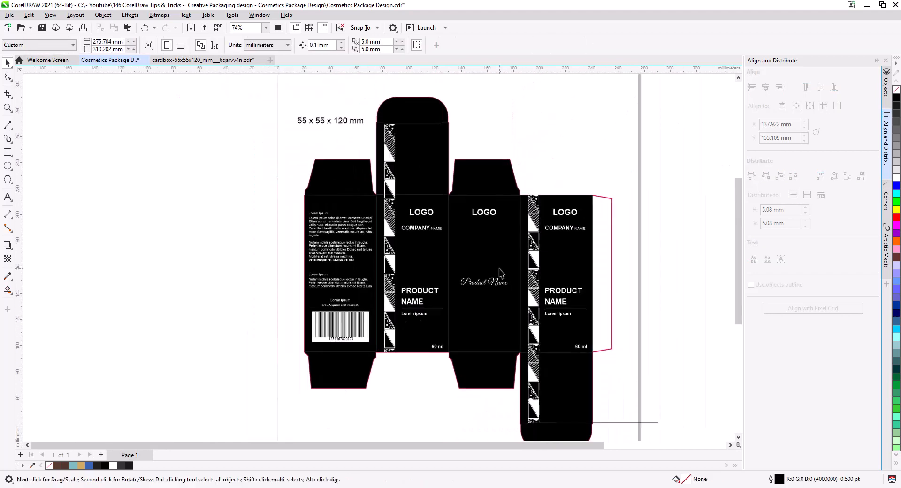
{"action": "left_click_drag", "start_coordinate": [657, 234], "coordinate": [654, 228]}
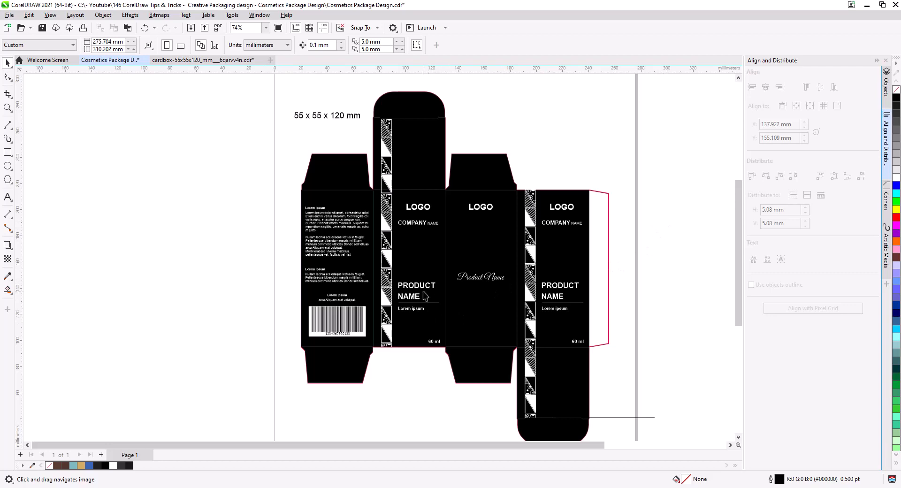
{"action": "left_click_drag", "start_coordinate": [426, 296], "coordinate": [415, 160]}
{"action": "scroll", "coordinate": [416, 149], "scroll_direction": "up", "scroll_amount": 2}
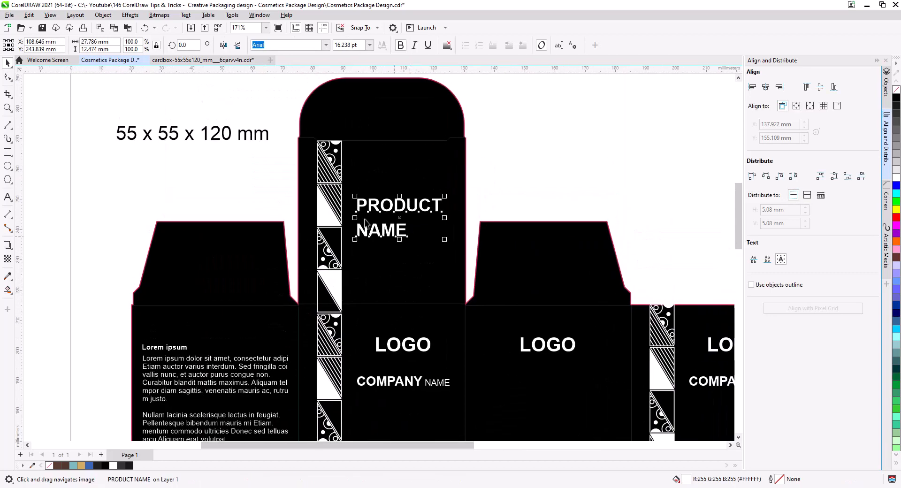
Step: Break the top lid panel's title apart, group the pieces and rotate the group by 180 degrees
{"action": "key", "text": "ctrl+k"}
{"action": "left_click_drag", "start_coordinate": [479, 188], "coordinate": [352, 241]}
{"action": "key", "text": "ctrl+g"}
{"action": "type", "text": "180"}
{"action": "key", "text": "Return"}
{"action": "scroll", "coordinate": [413, 263], "scroll_direction": "down", "scroll_amount": 3}
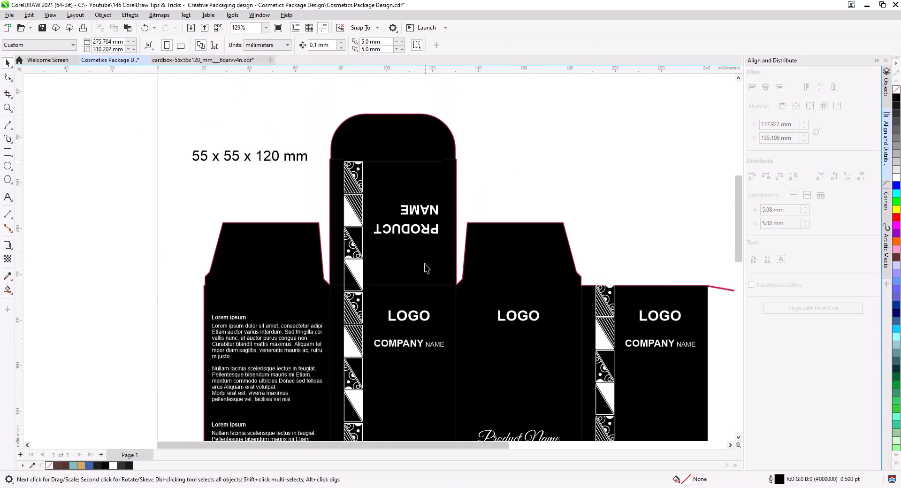
{"action": "key", "text": "Escape"}
Step: Copy the PRODUCT NAME title onto the bottom flap and align its left edge with the fourth panel's title
{"action": "scroll", "coordinate": [410, 193], "scroll_direction": "down", "scroll_amount": 1}
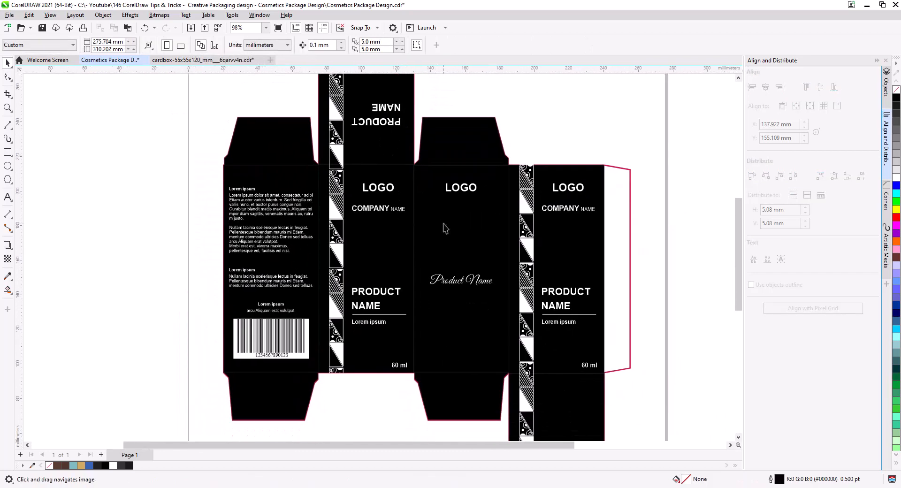
{"action": "left_click_drag", "start_coordinate": [387, 254], "coordinate": [540, 350]}
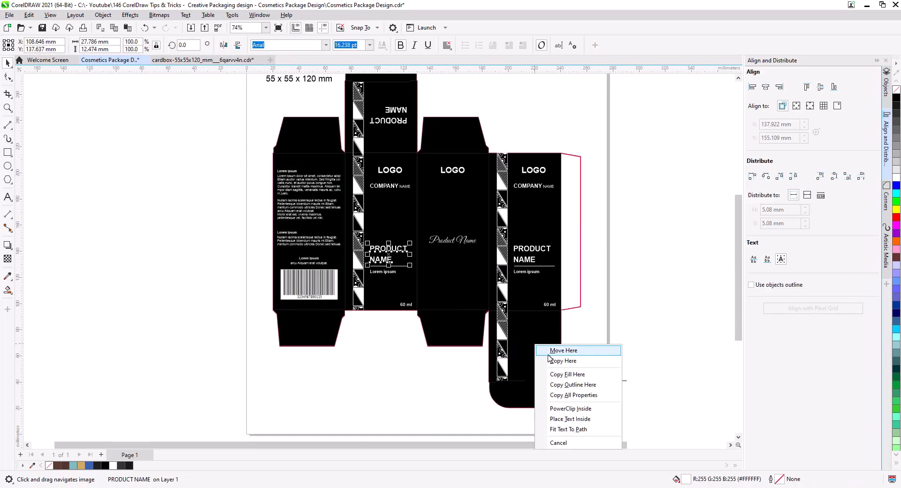
{"action": "left_click", "coordinate": [556, 362]}
{"action": "left_click", "coordinate": [823, 89]}
{"action": "left_click", "coordinate": [666, 344]}
{"action": "left_click", "coordinate": [539, 343]}
{"action": "left_click", "coordinate": [534, 260], "text": "shift"}
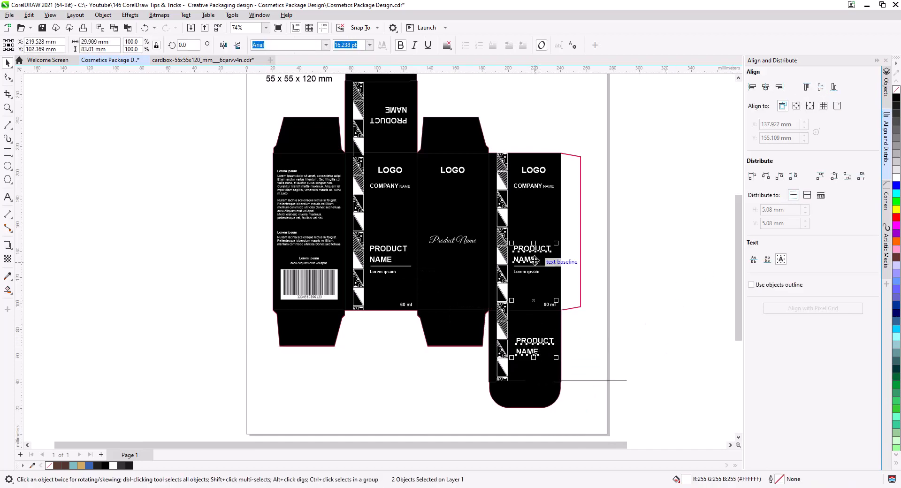
{"action": "left_click", "coordinate": [669, 228]}
{"action": "scroll", "coordinate": [641, 329], "scroll_direction": "up", "scroll_amount": 1}
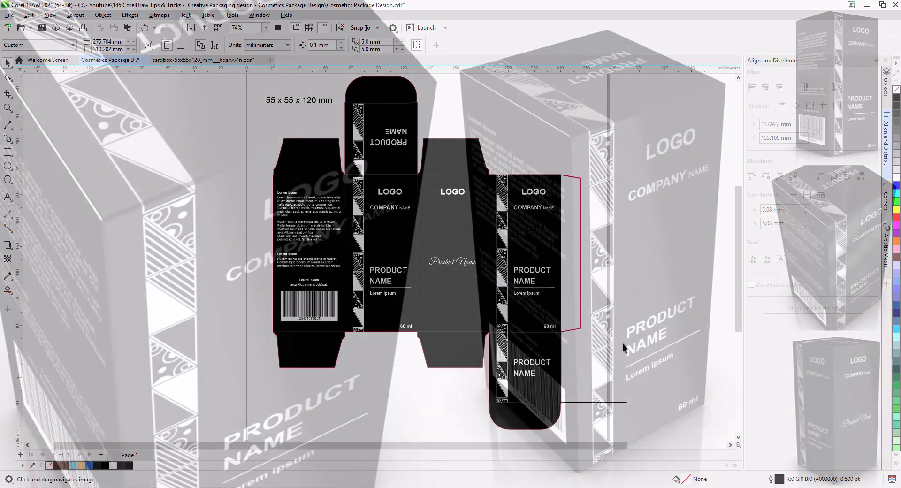